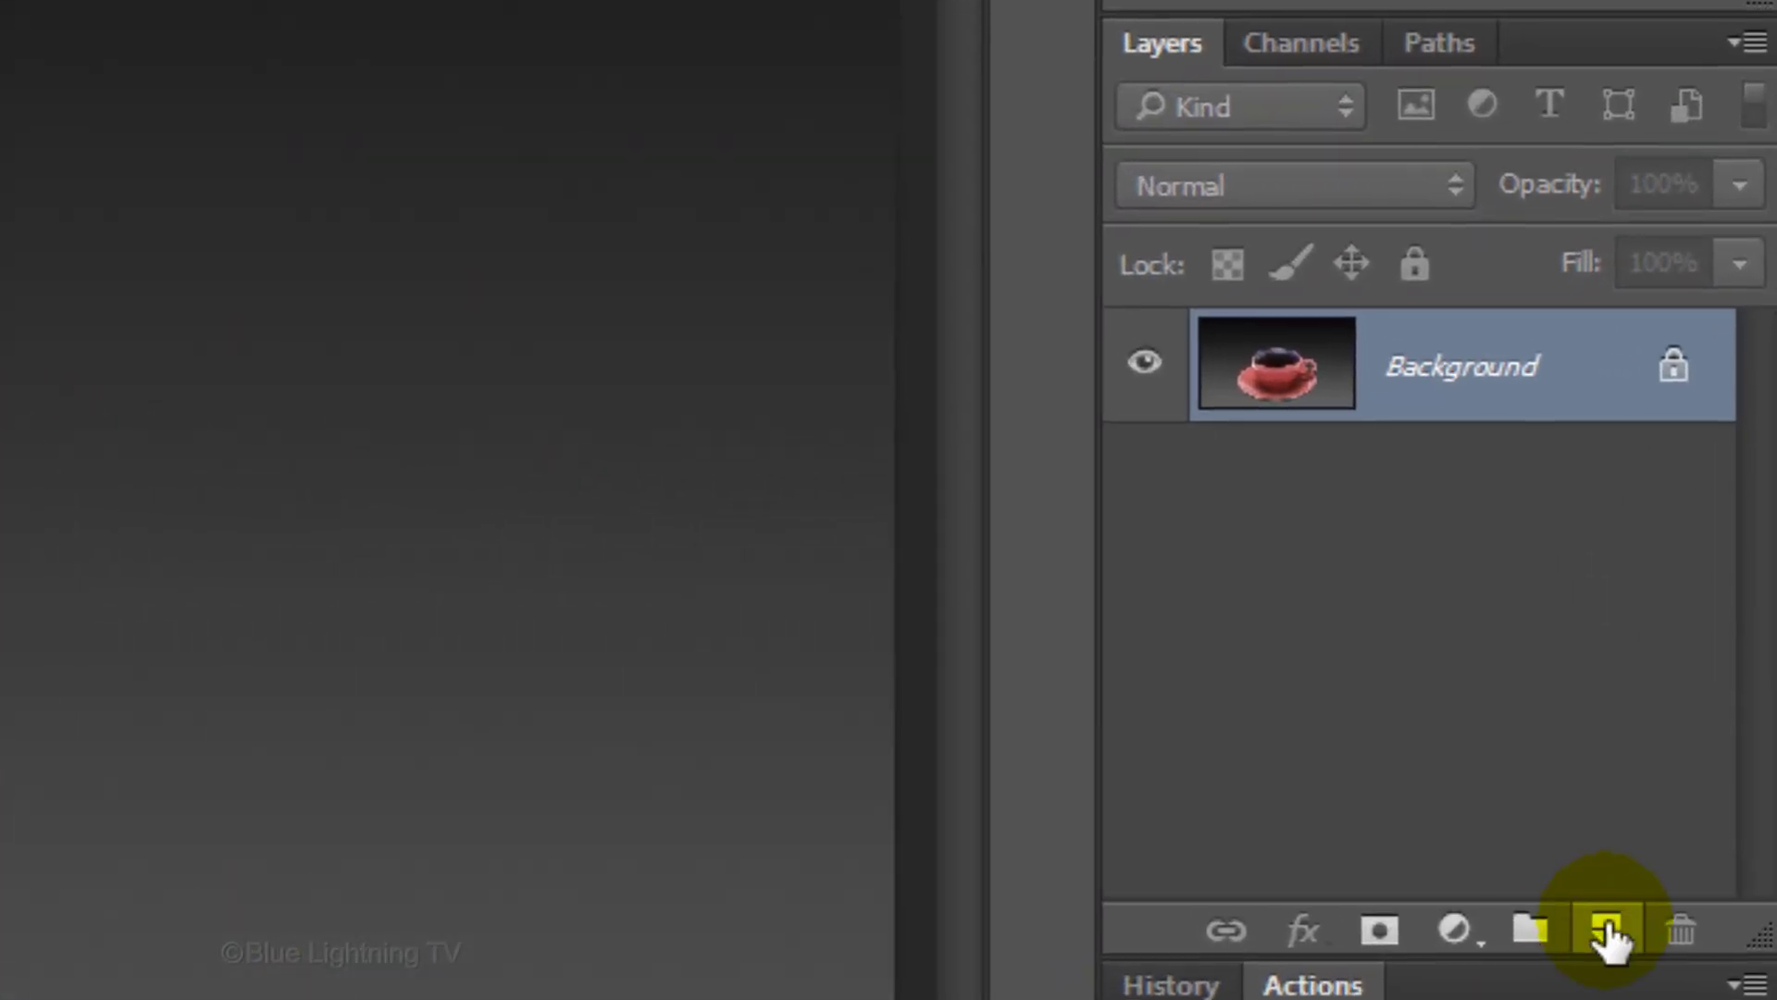
- Add an empty Layer 1 above the background and switch to the Brush Tool
click(1610, 933)
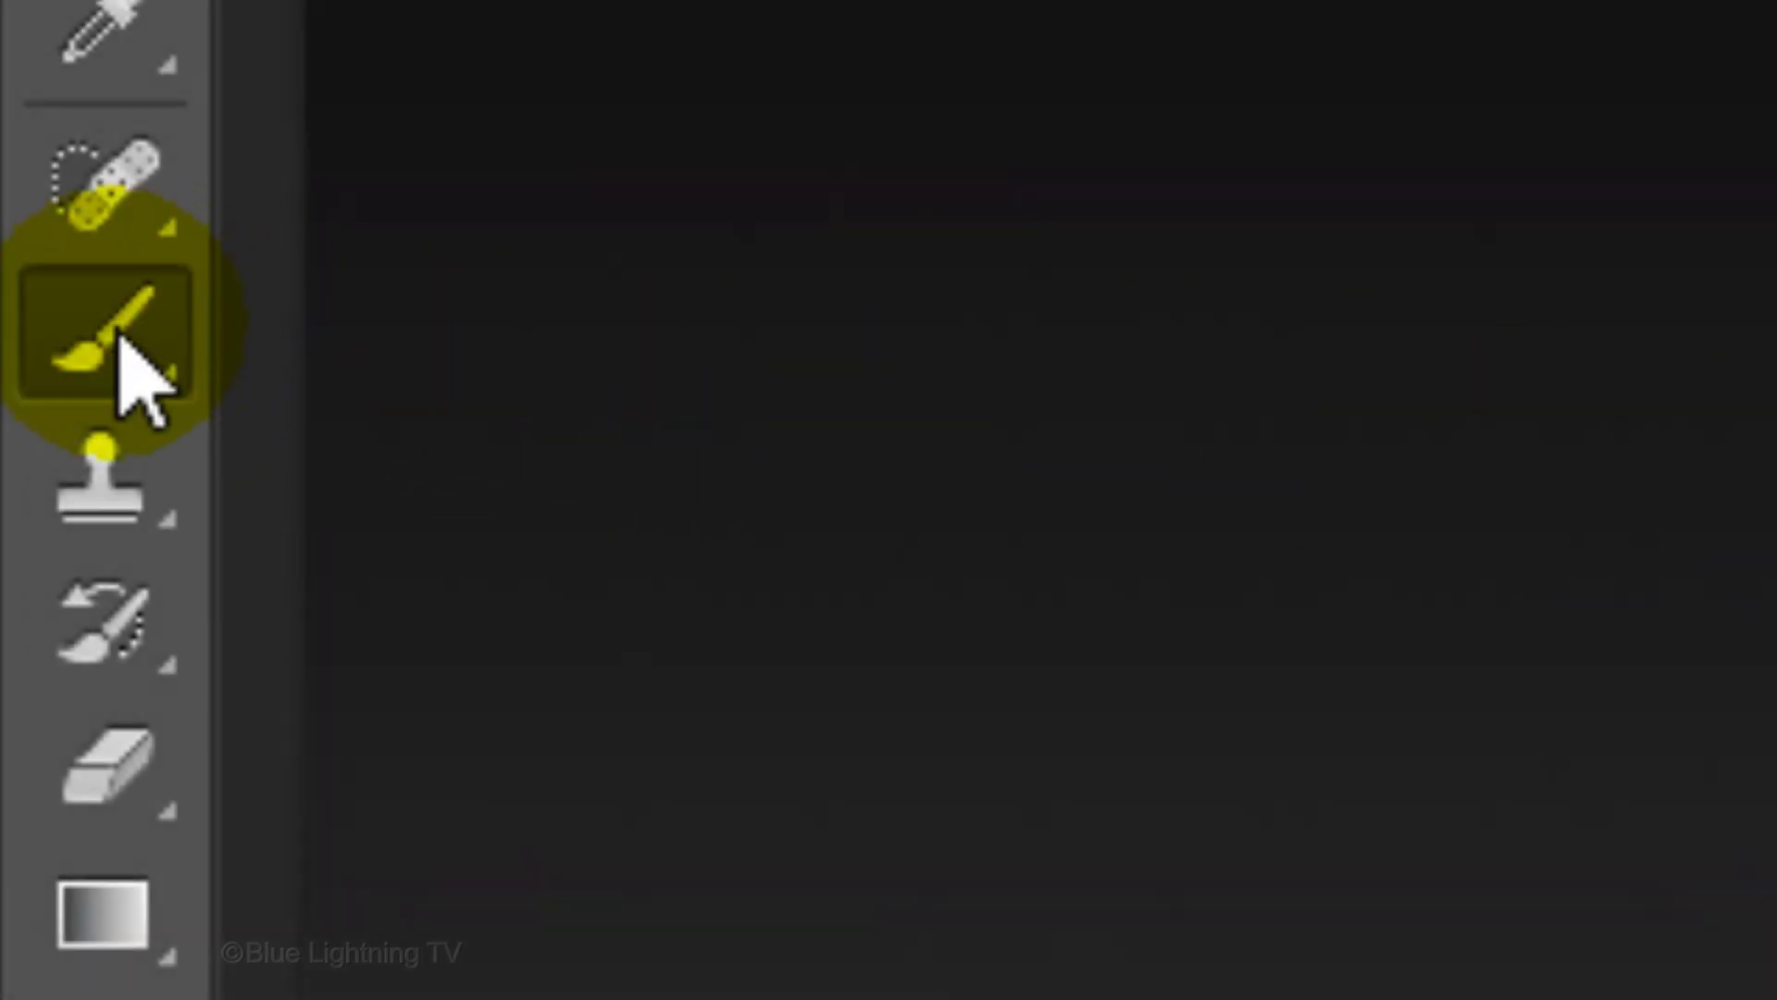
right_click(121, 338)
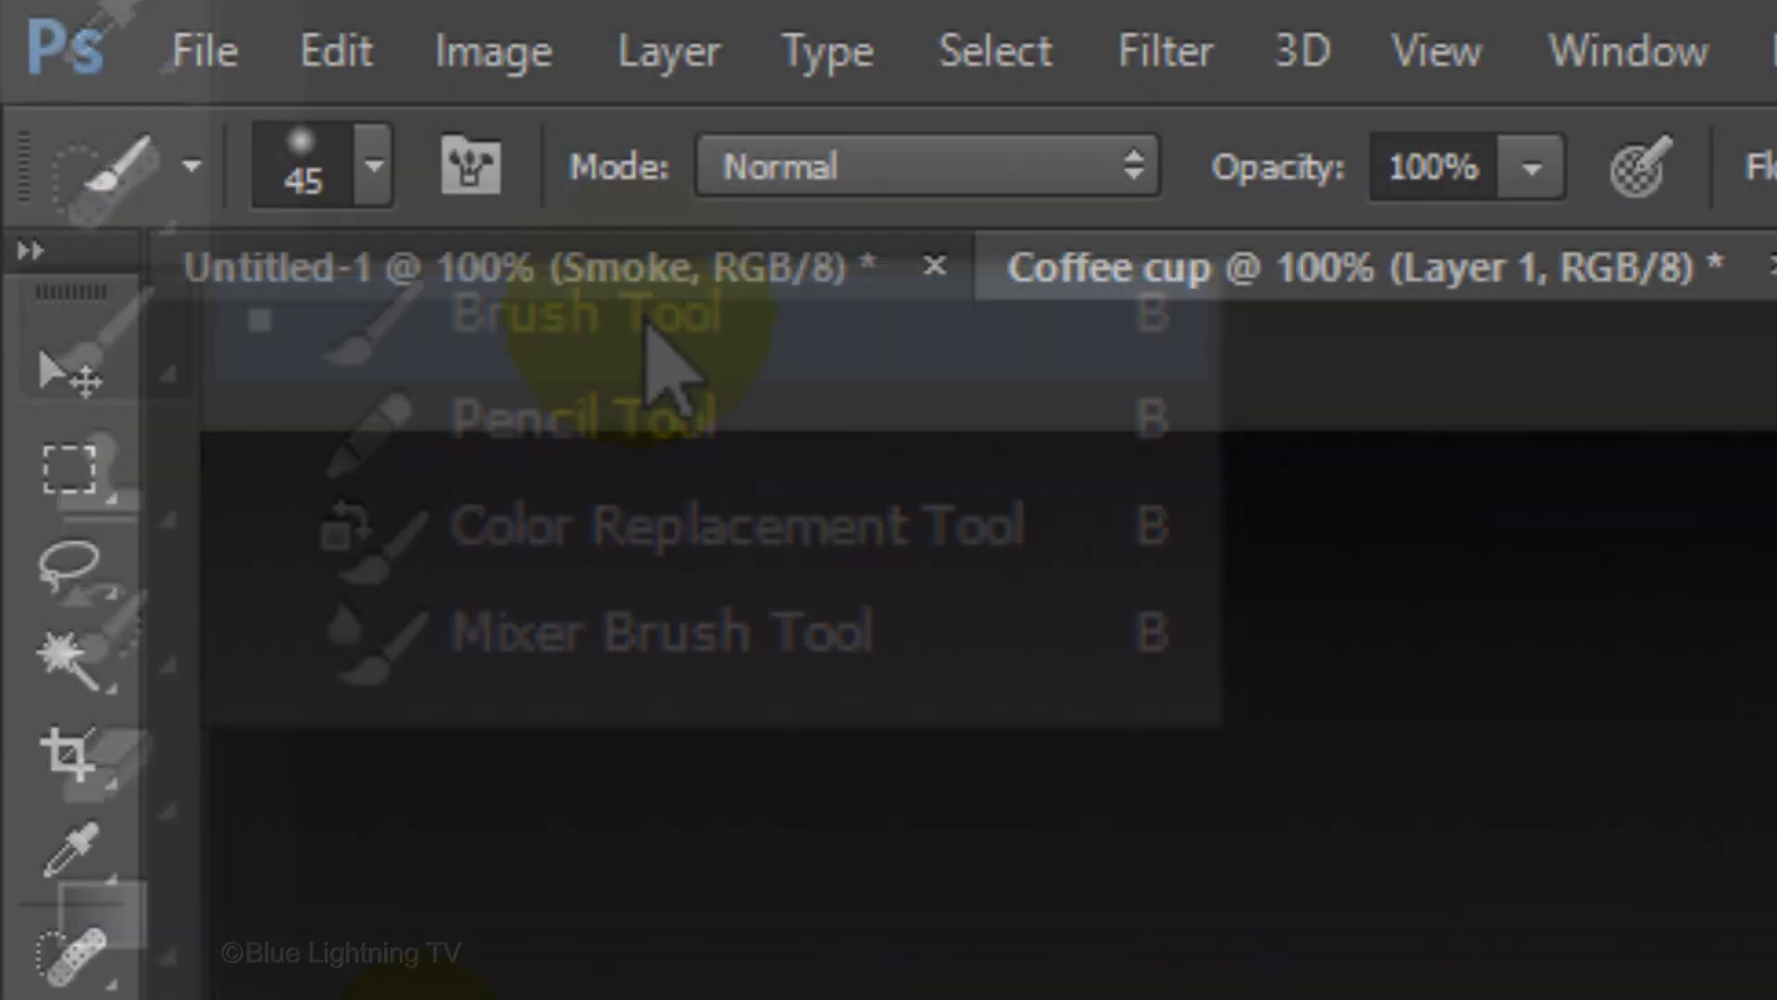
click(648, 338)
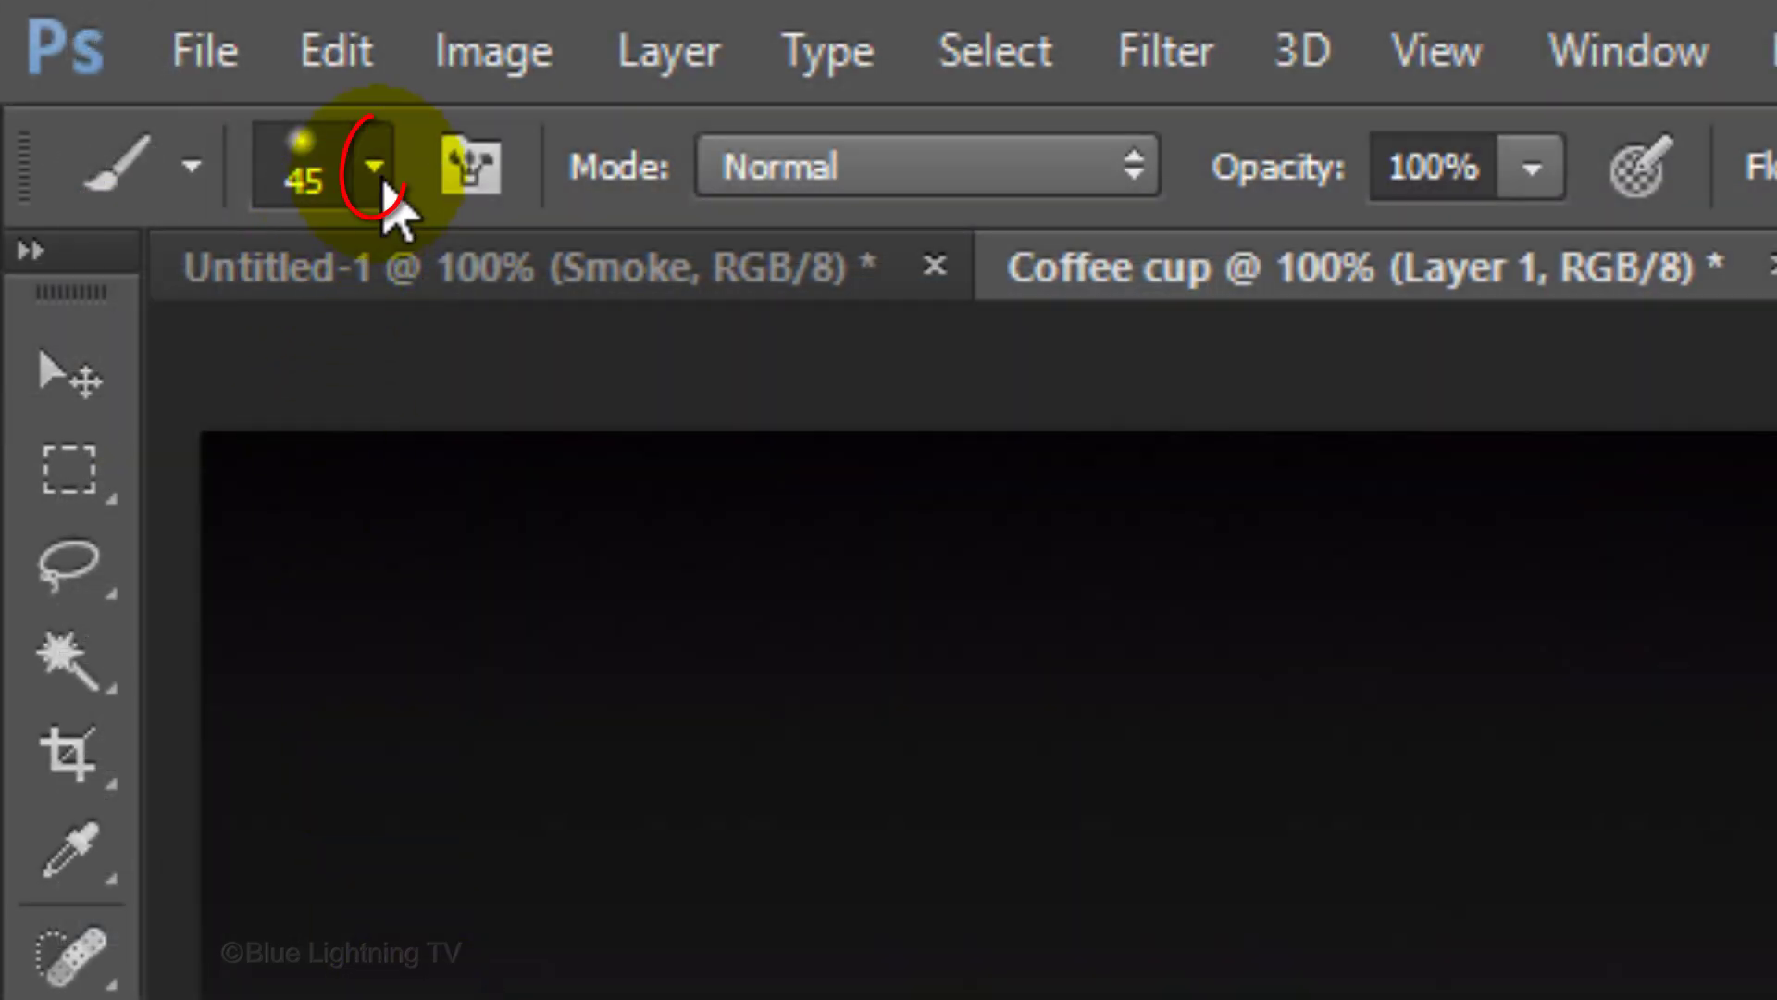
- Give the brush a 45 px tip with 0% hardness and 50% opacity
click(385, 185)
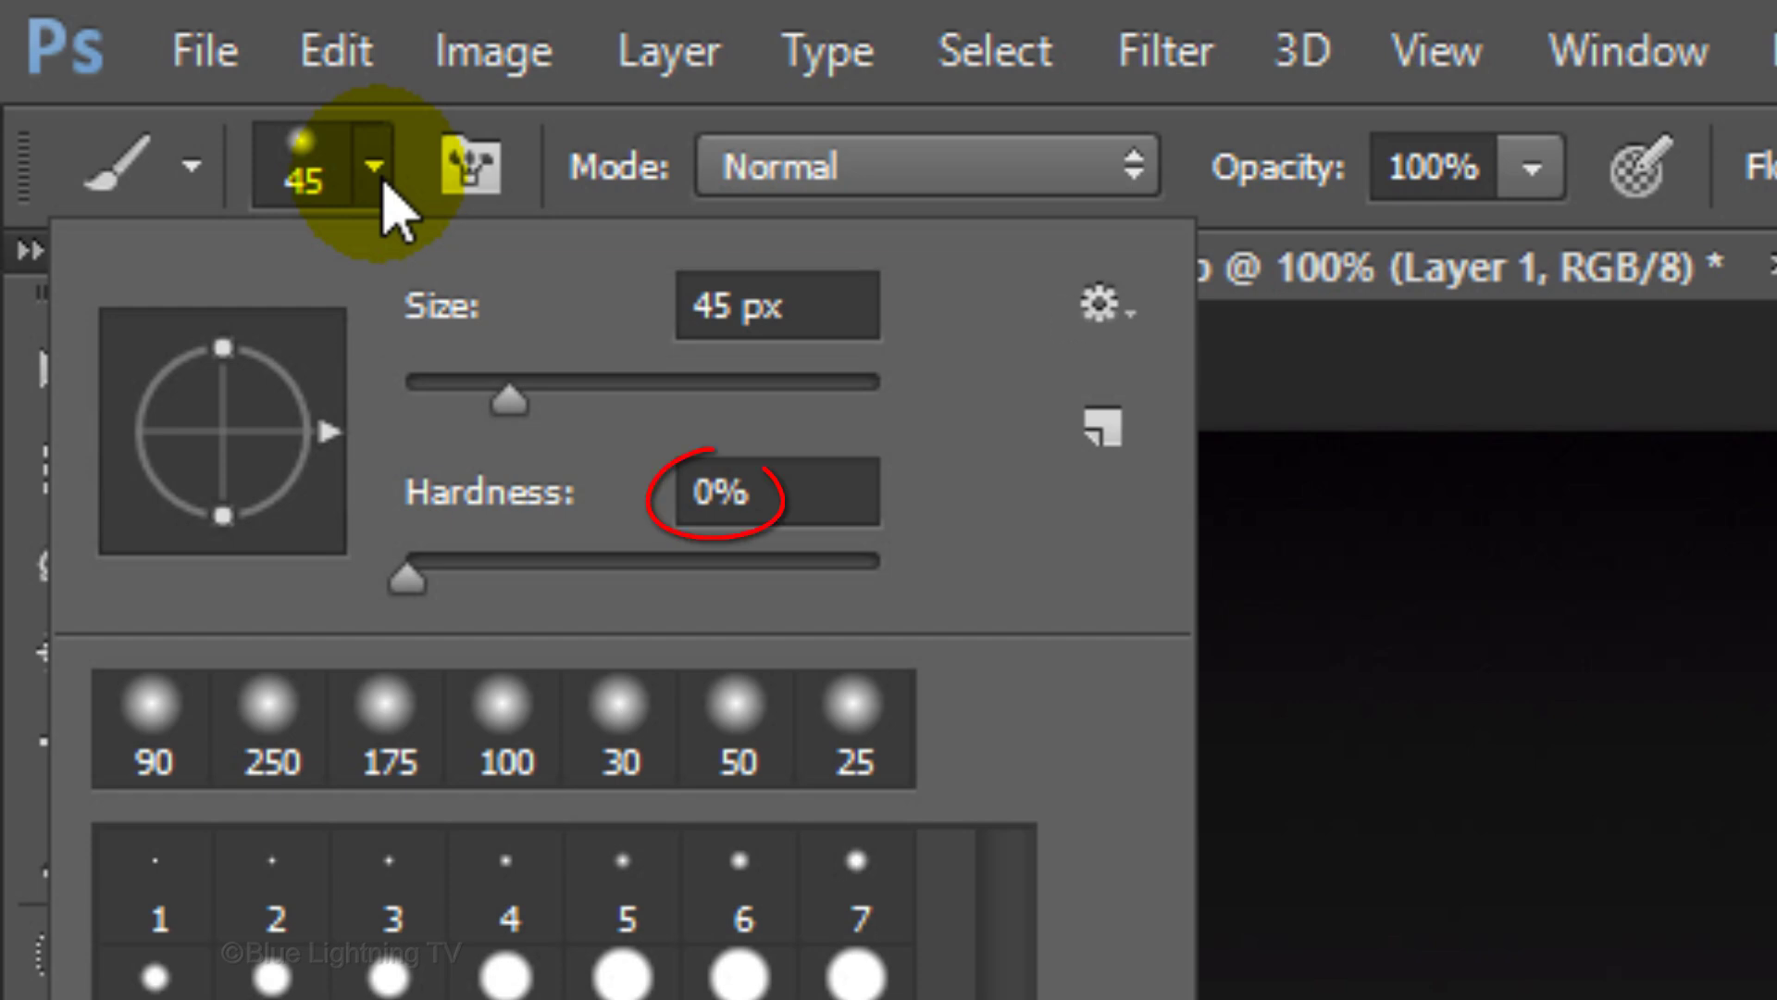
click(379, 171)
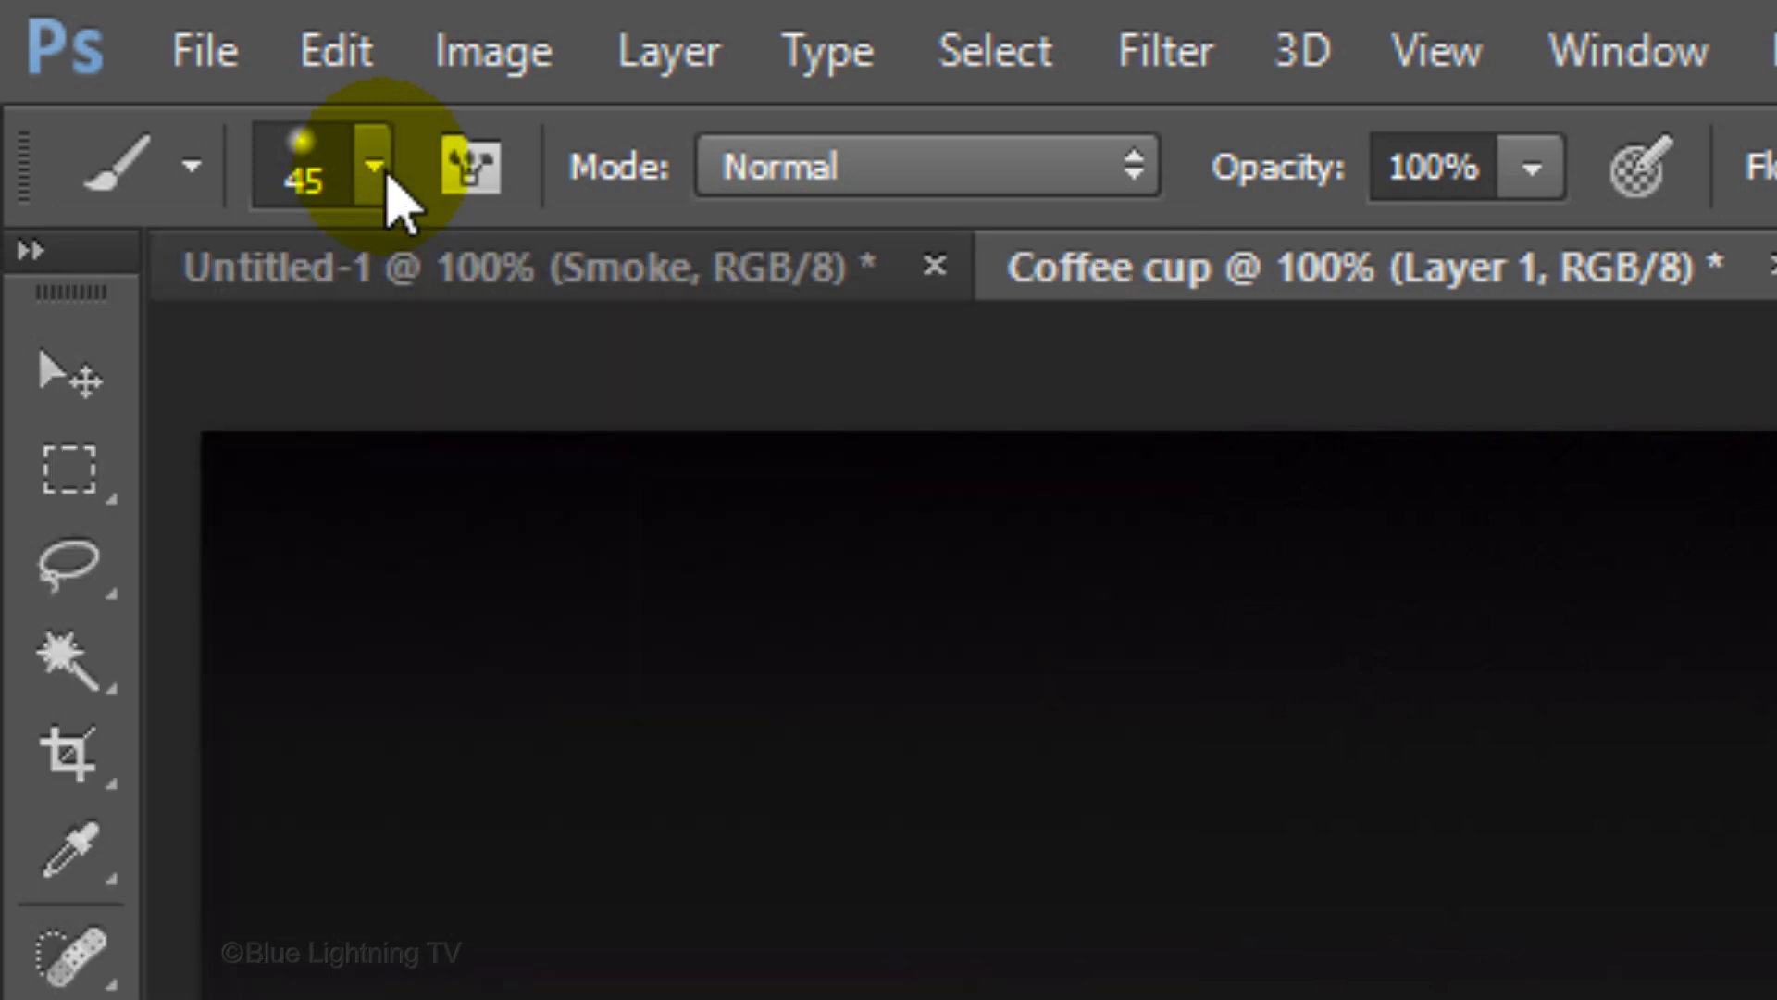
click(1470, 159)
text(50)
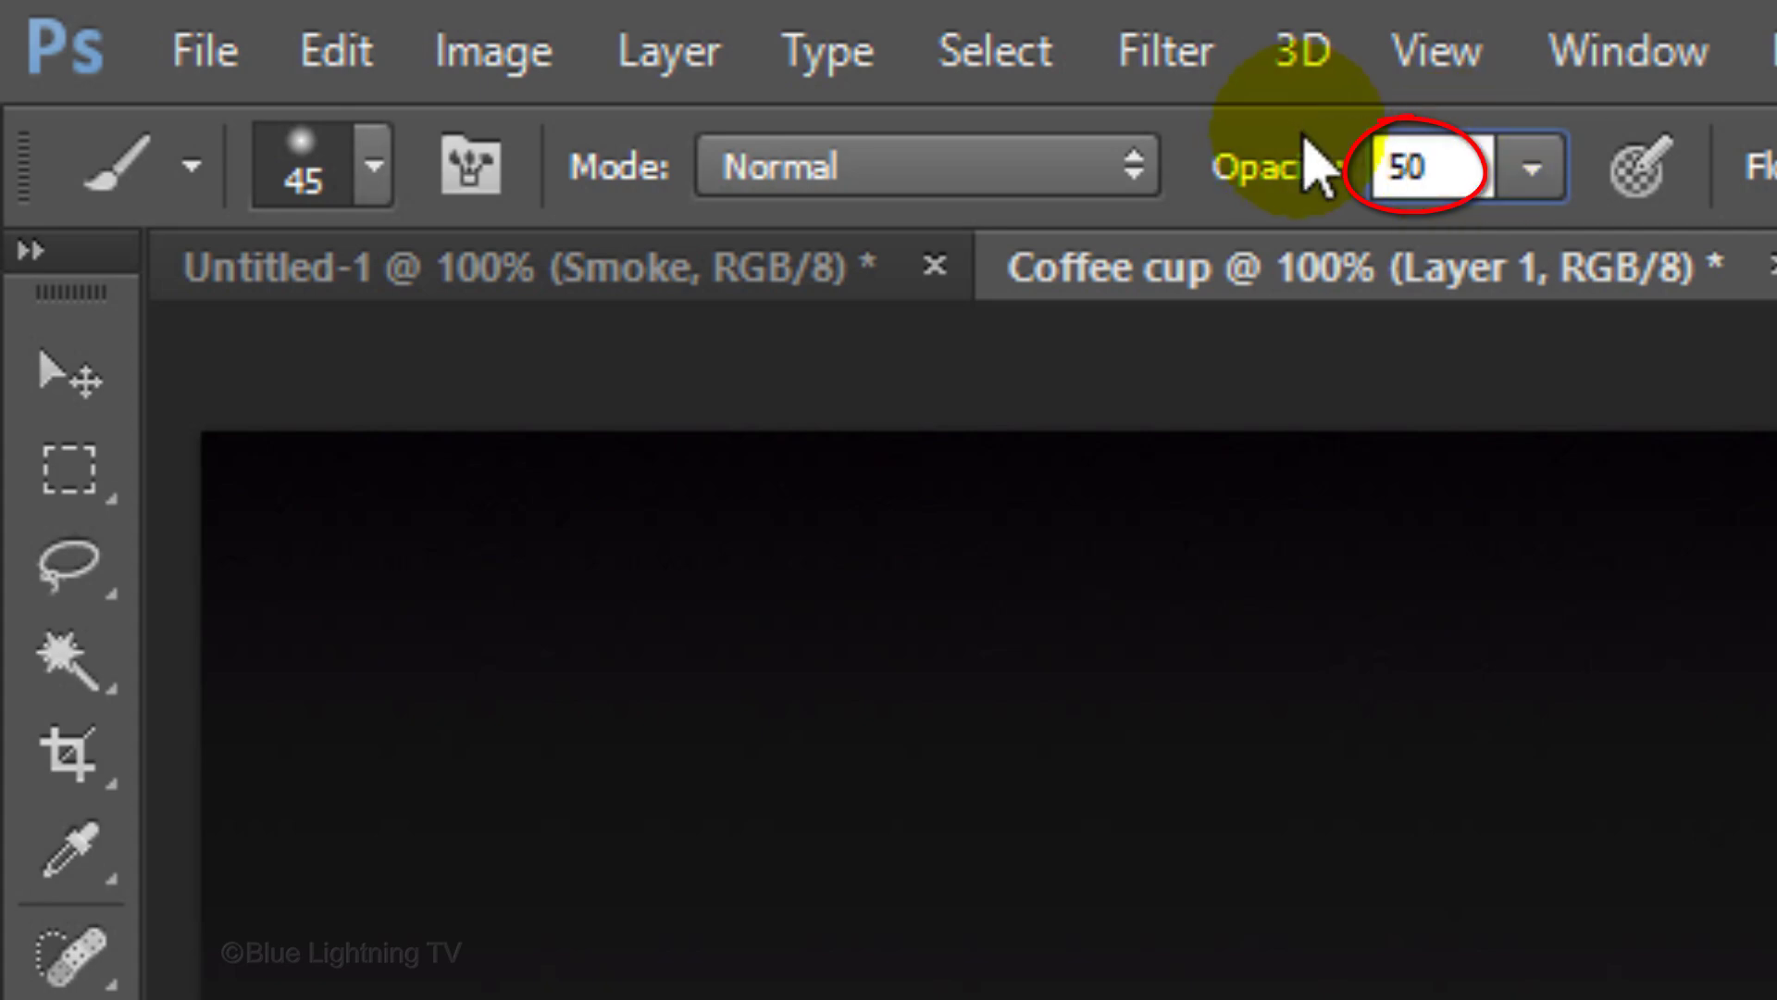
key(Return)
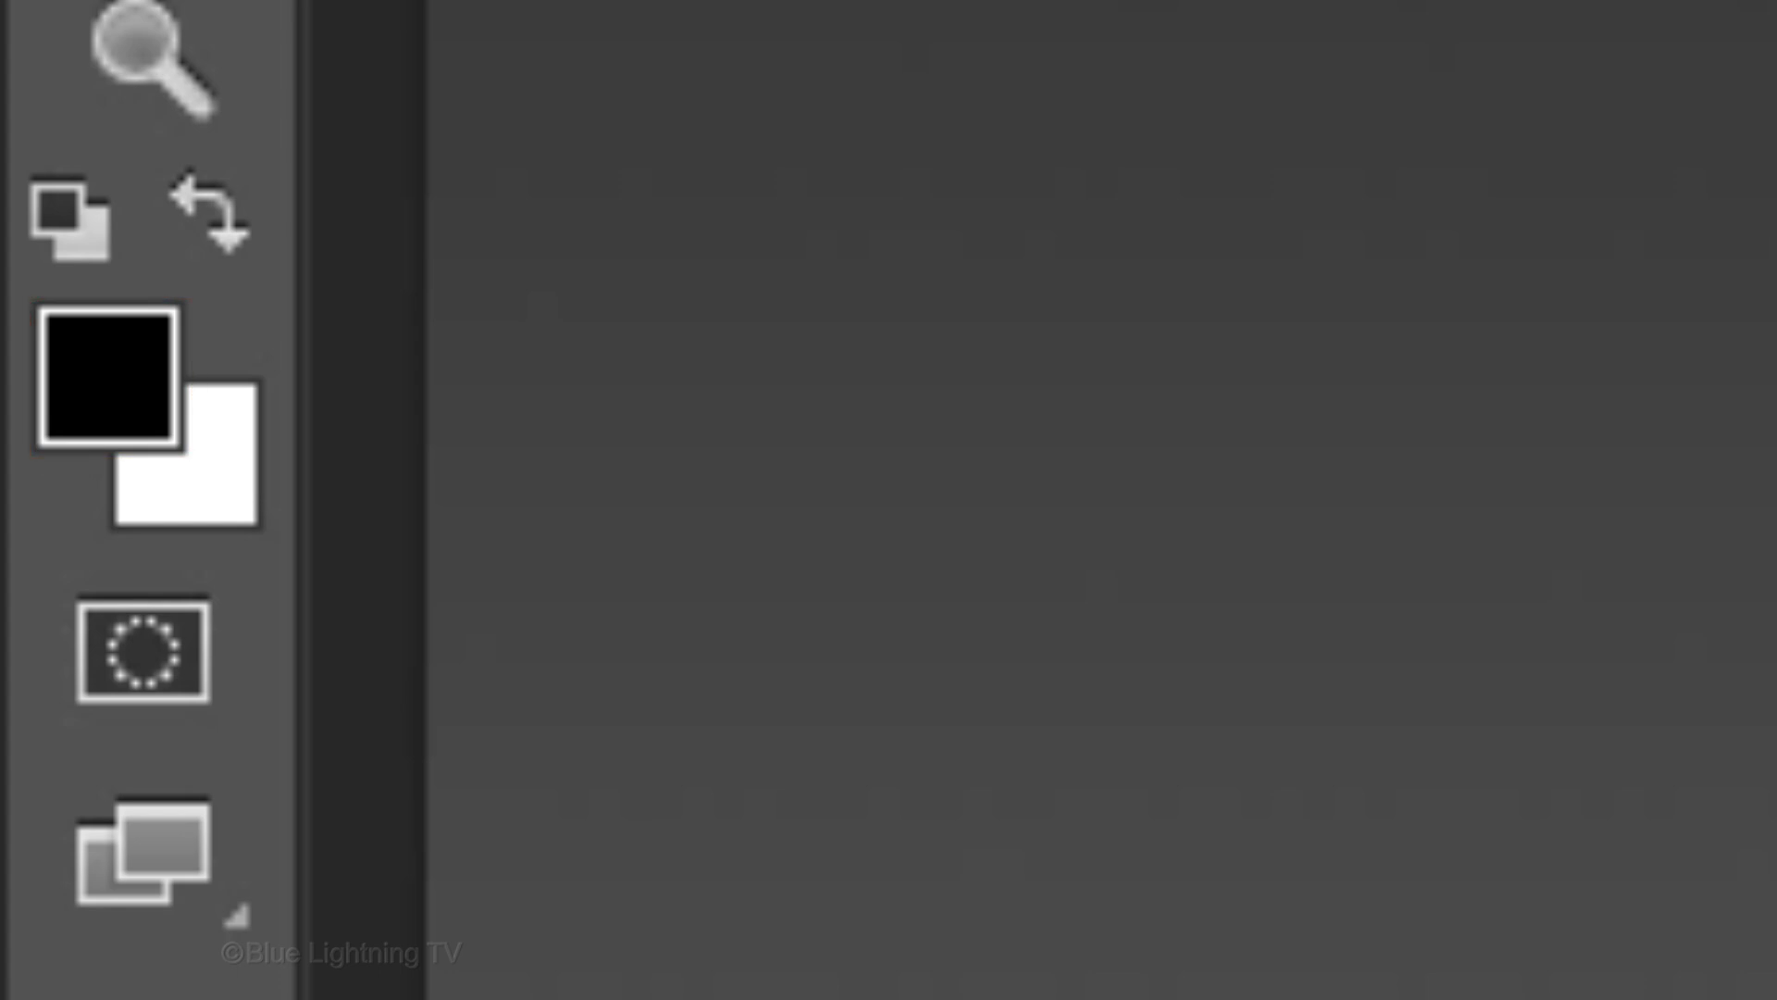
- Reset and swap colours so white is the foreground, and enlarge the brush to 175 px
key(d)
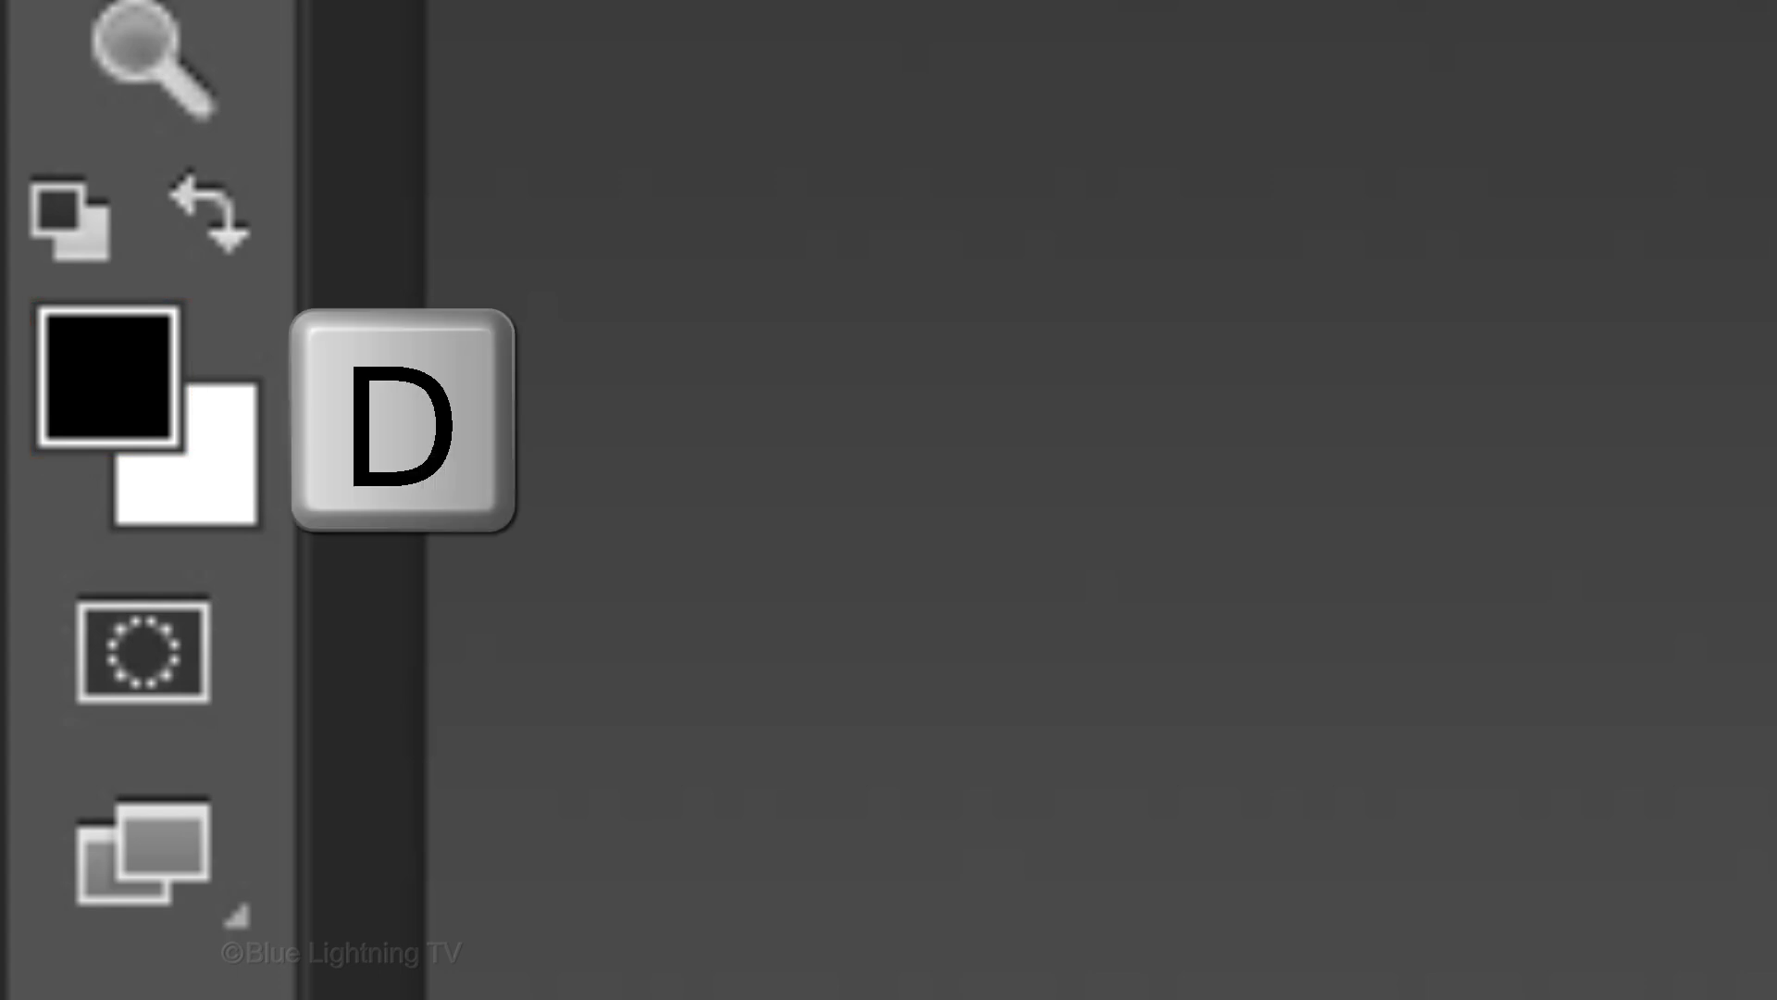
key(x)
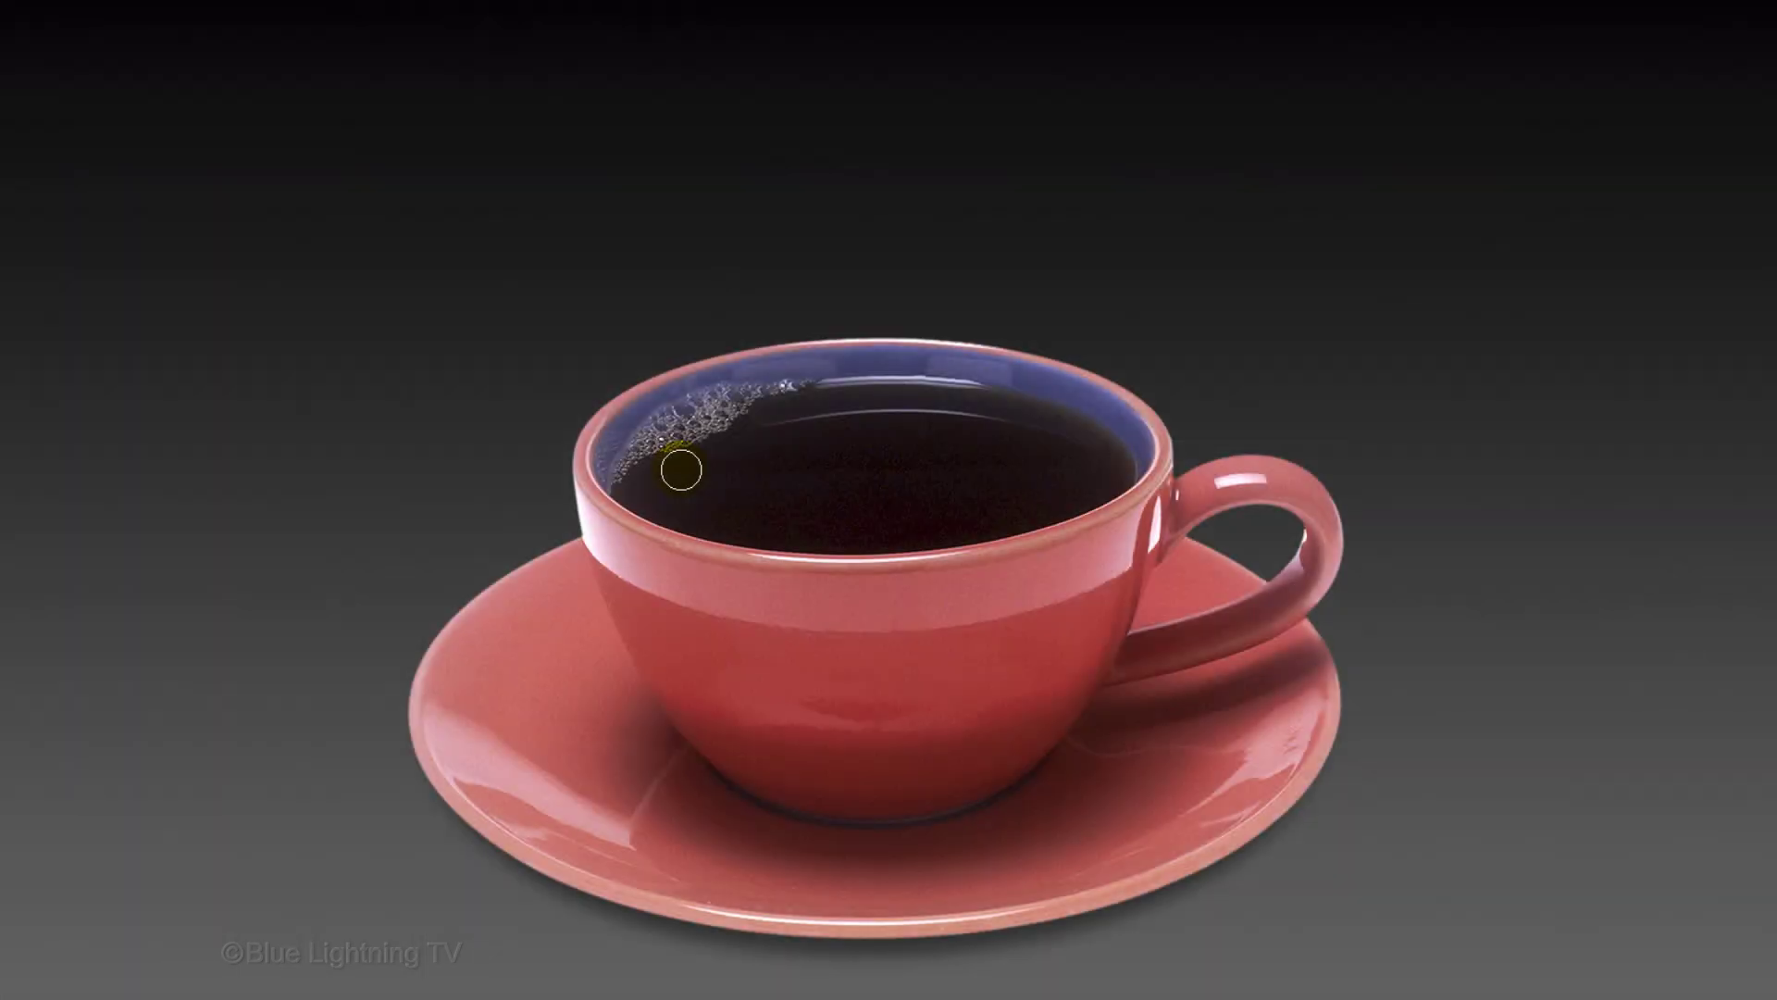
key(bracketleft)
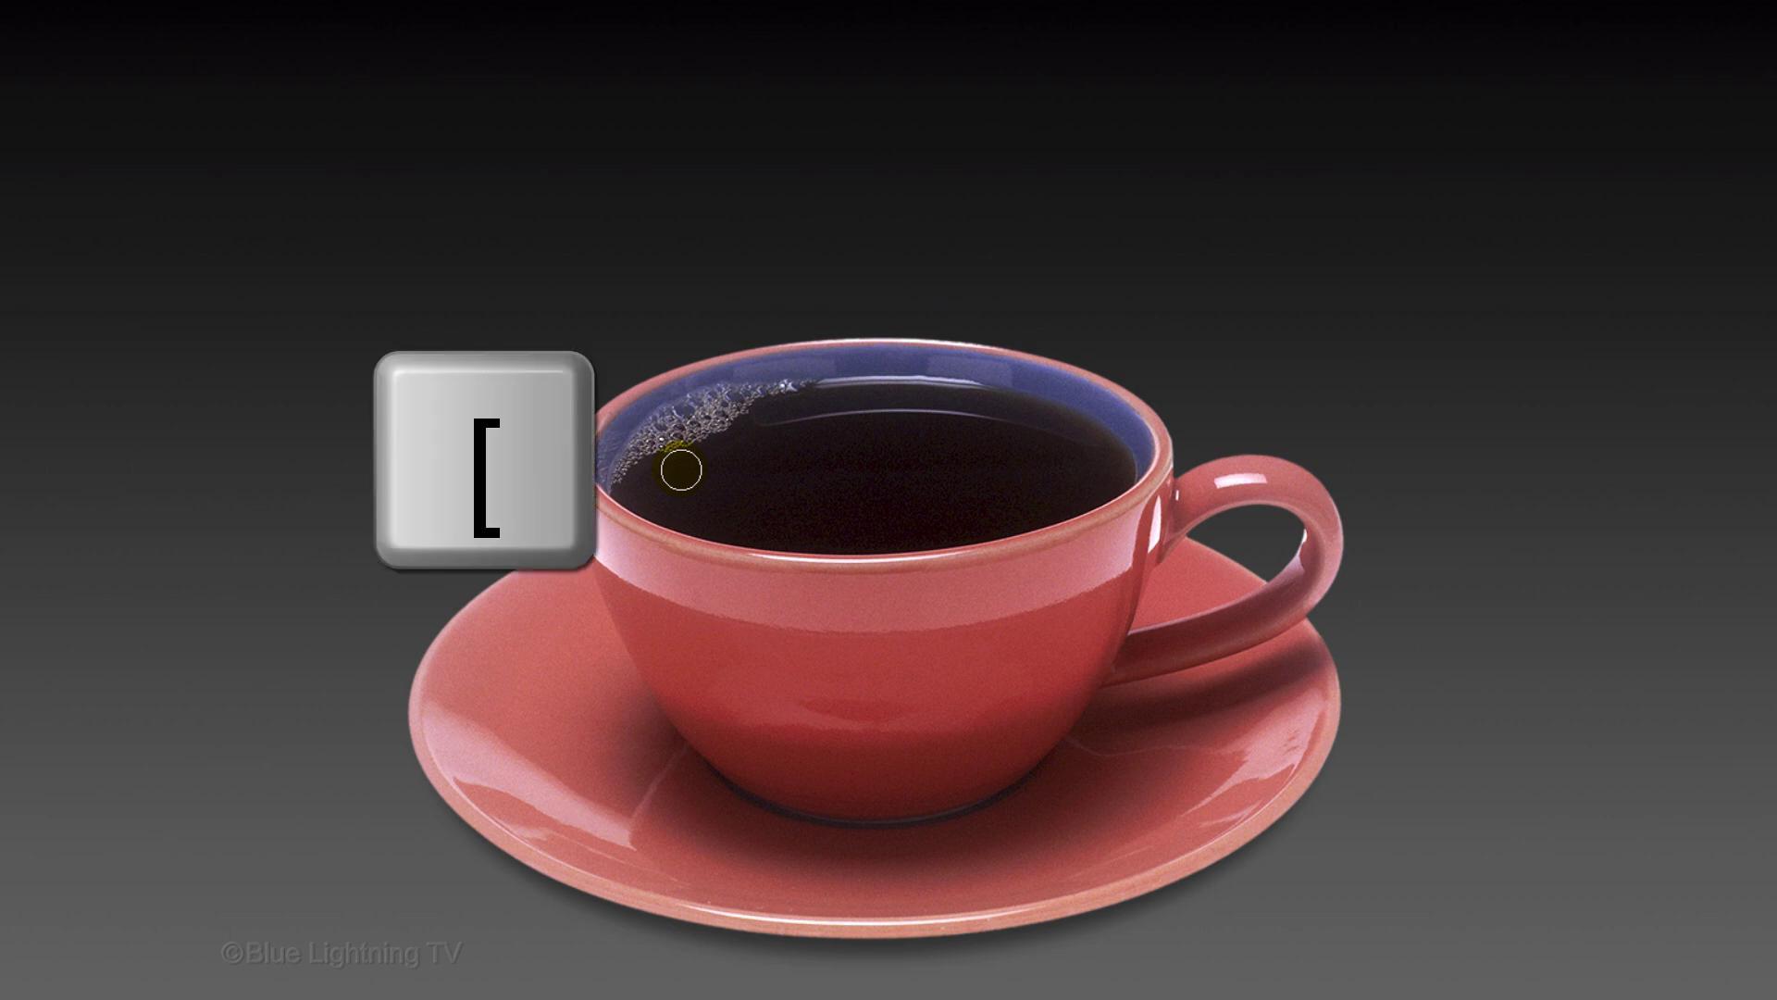
key(bracketright)
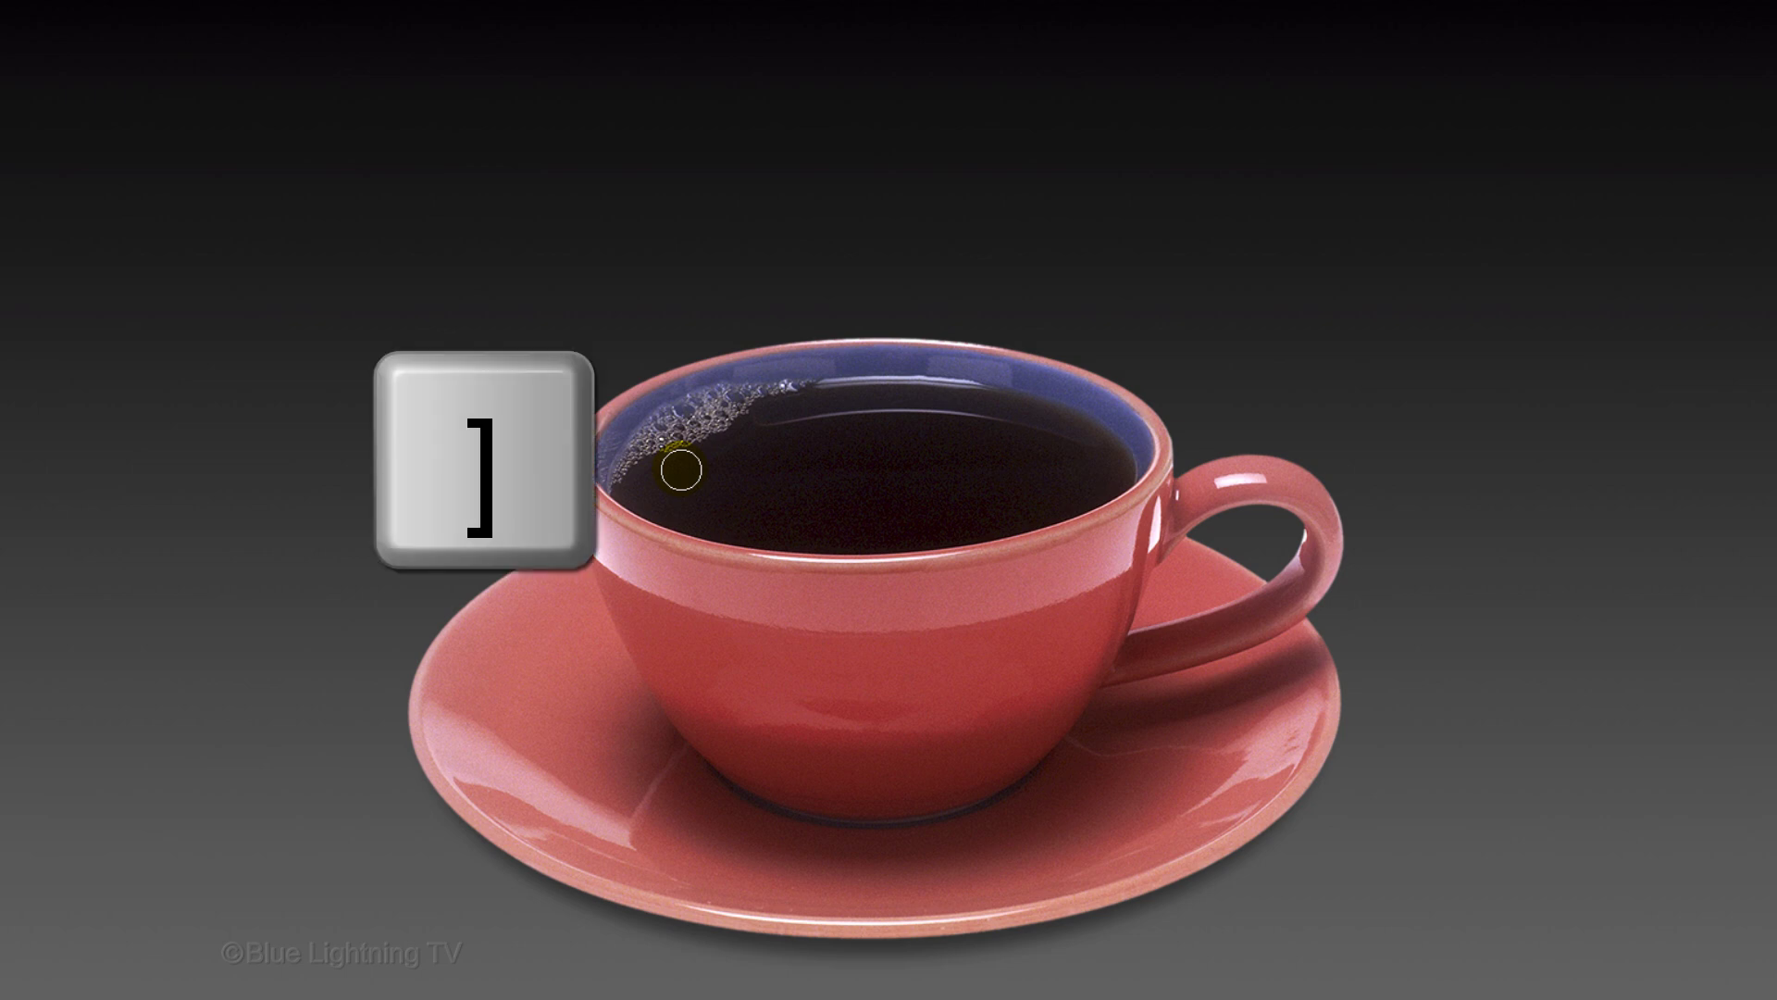
key(bracketright)
key(bracketright)
key(bracketright)
key(bracketright)
key(bracketright)
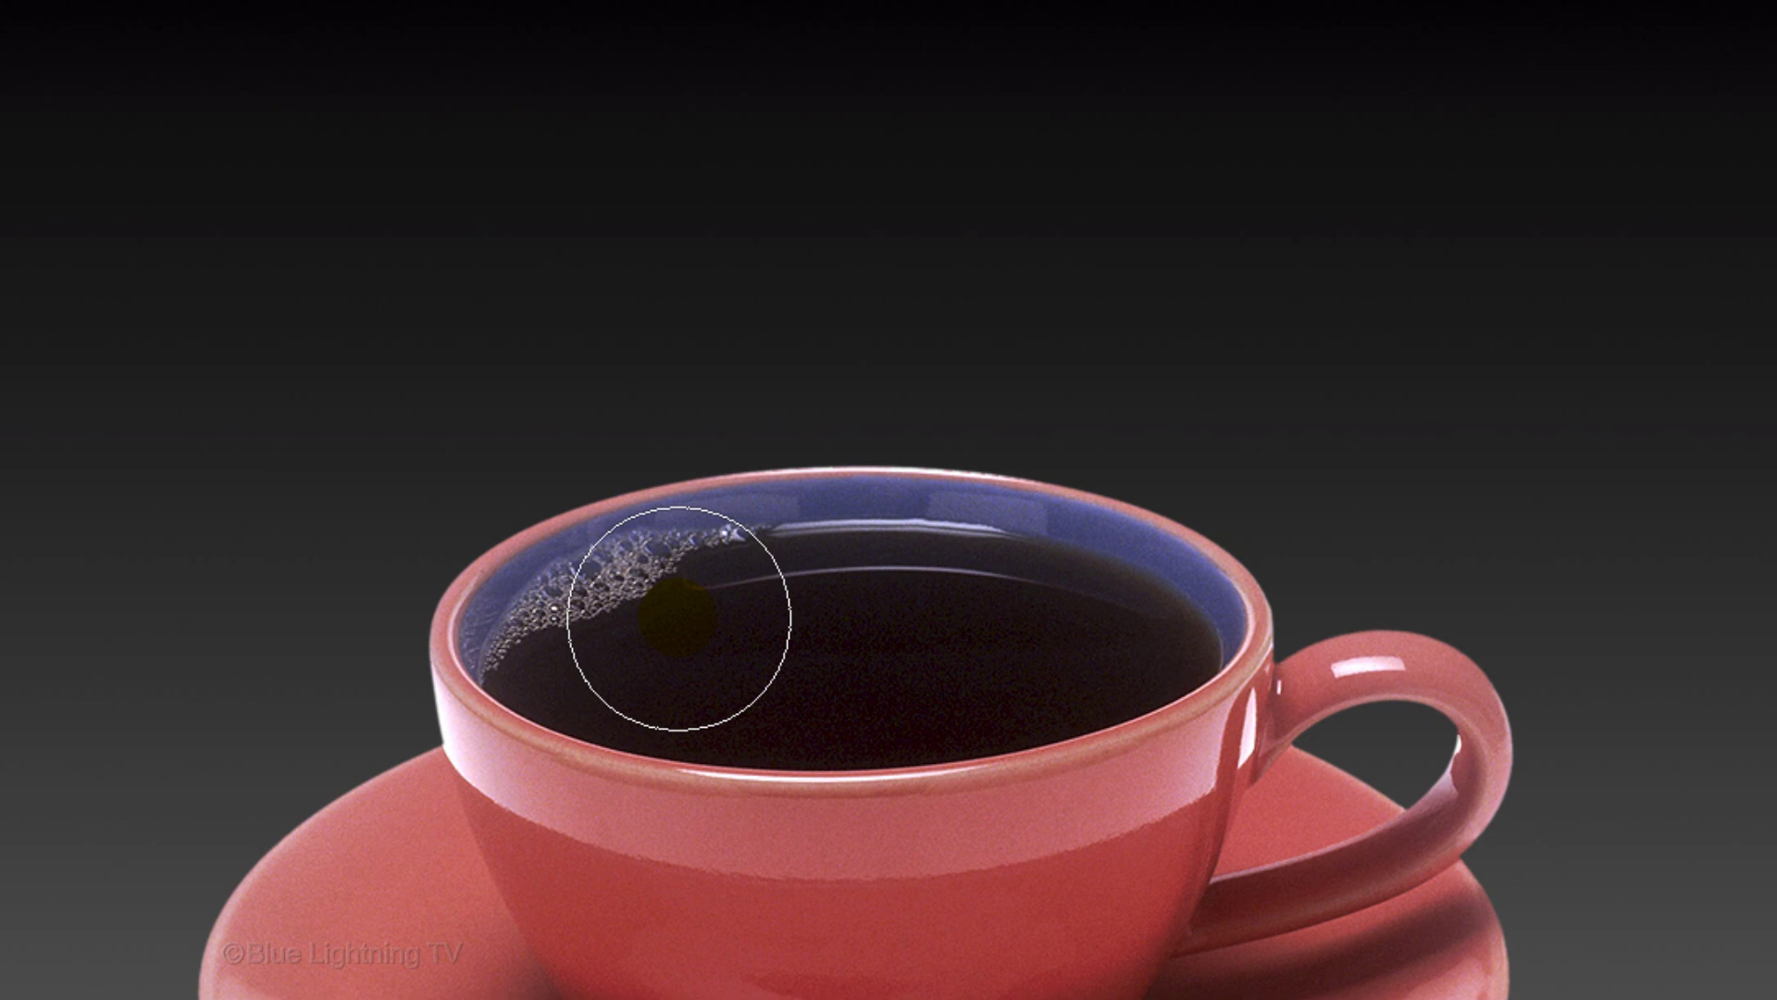
- Paint broad, then thinner, white steam strokes rising from the coffee on Layer 1
mouse_move(679, 619)
mouse_down()
mouse_move(775, 533)
mouse_move(795, 407)
mouse_move(849, 265)
mouse_up()
mouse_move(900, 653)
mouse_down()
mouse_move(877, 428)
mouse_move(904, 58)
mouse_up()
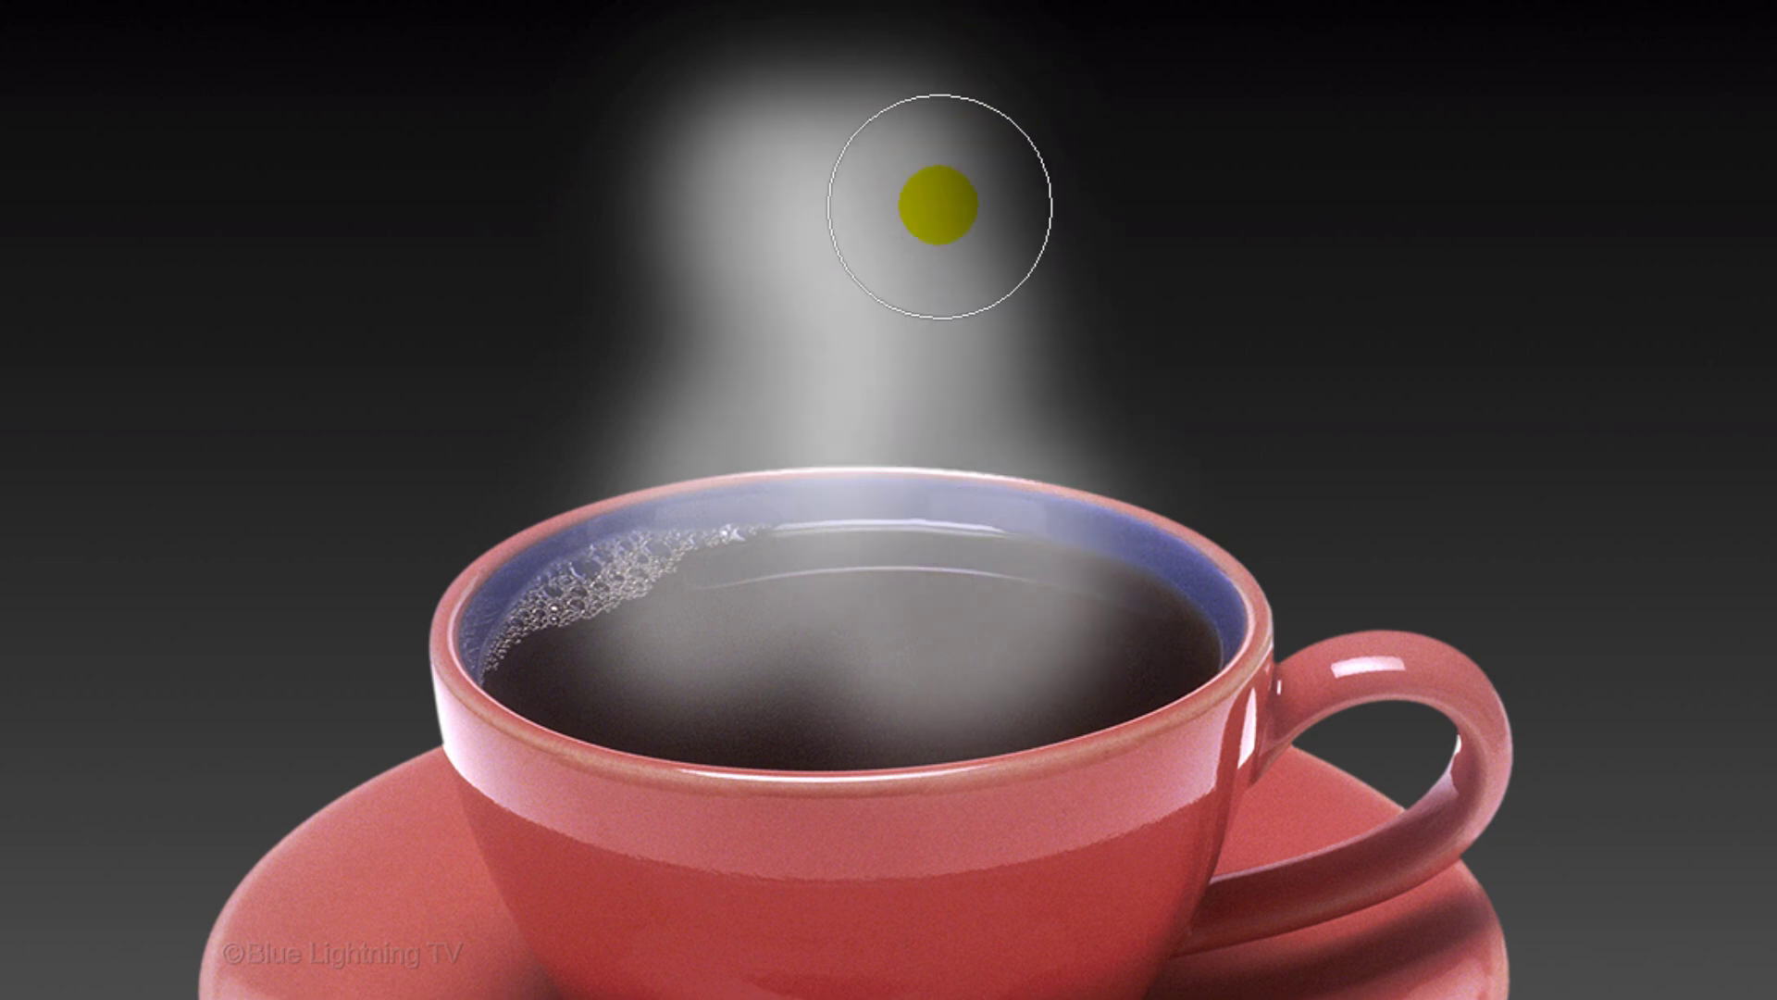
key(bracketleft)
key(bracketleft)
key(bracketleft)
key(bracketleft)
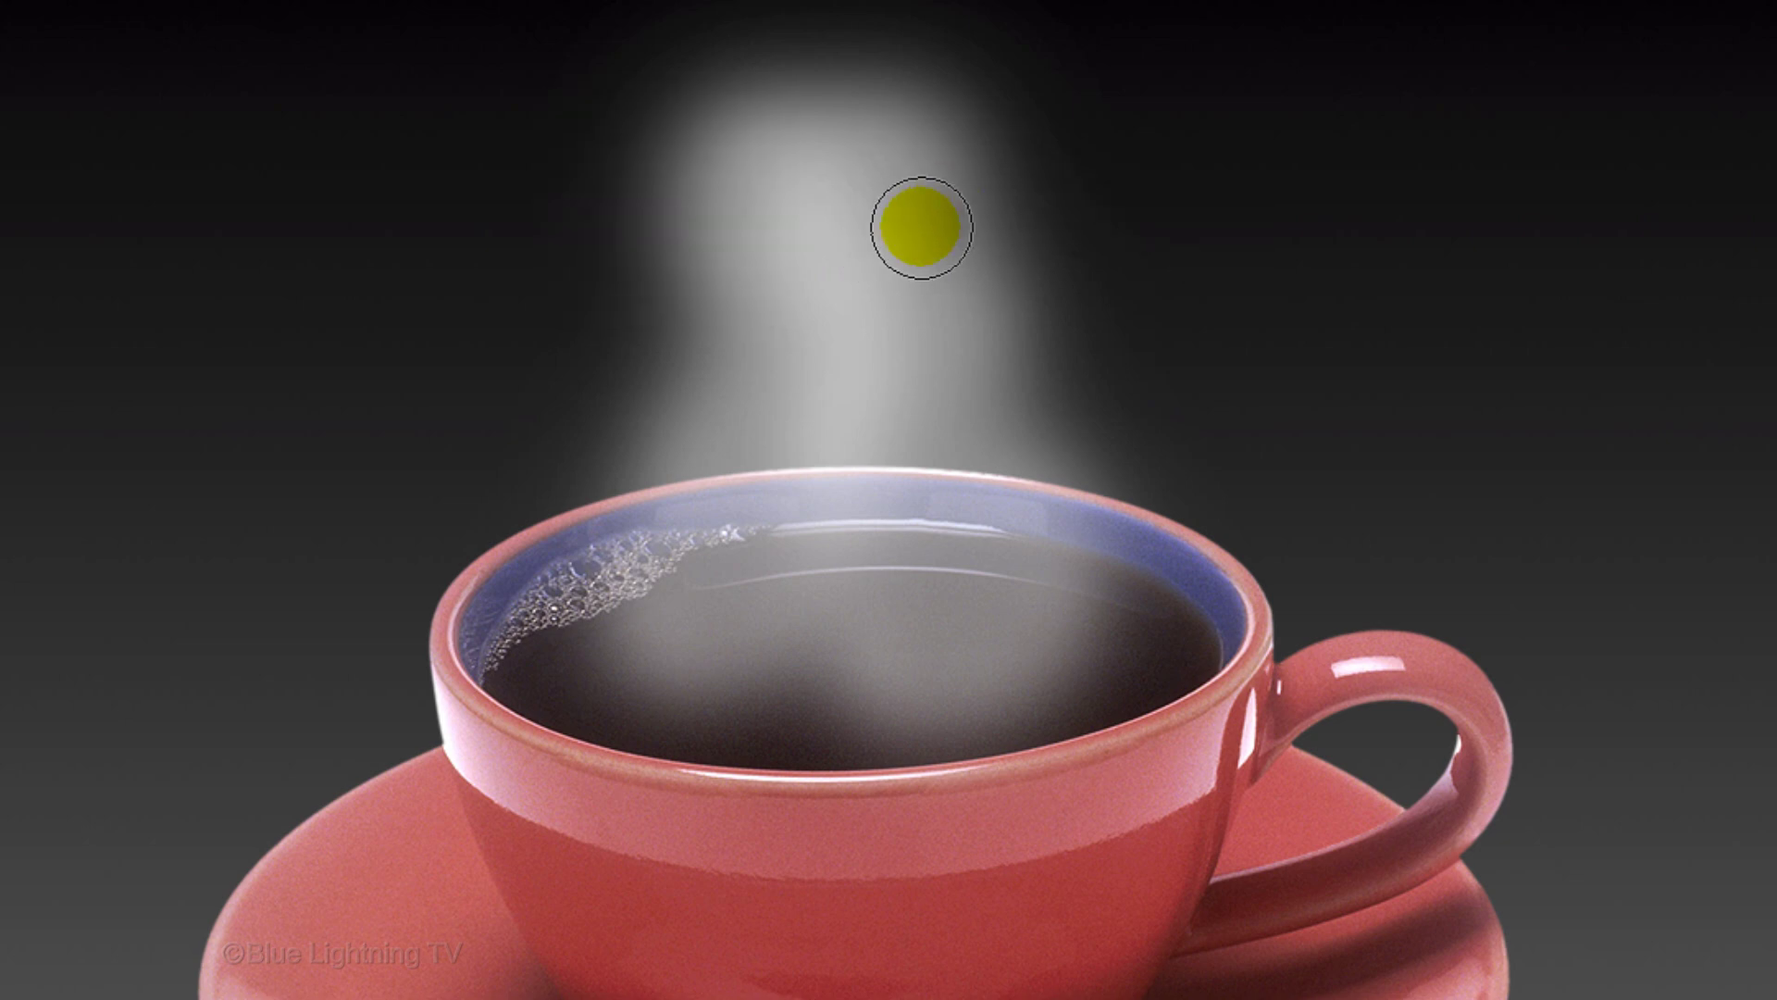
mouse_move(703, 695)
mouse_down()
mouse_move(725, 540)
mouse_move(777, 435)
mouse_move(791, 289)
mouse_up()
mouse_move(842, 682)
mouse_down()
mouse_move(982, 587)
mouse_move(900, 526)
mouse_move(939, 439)
mouse_move(800, 125)
mouse_up()
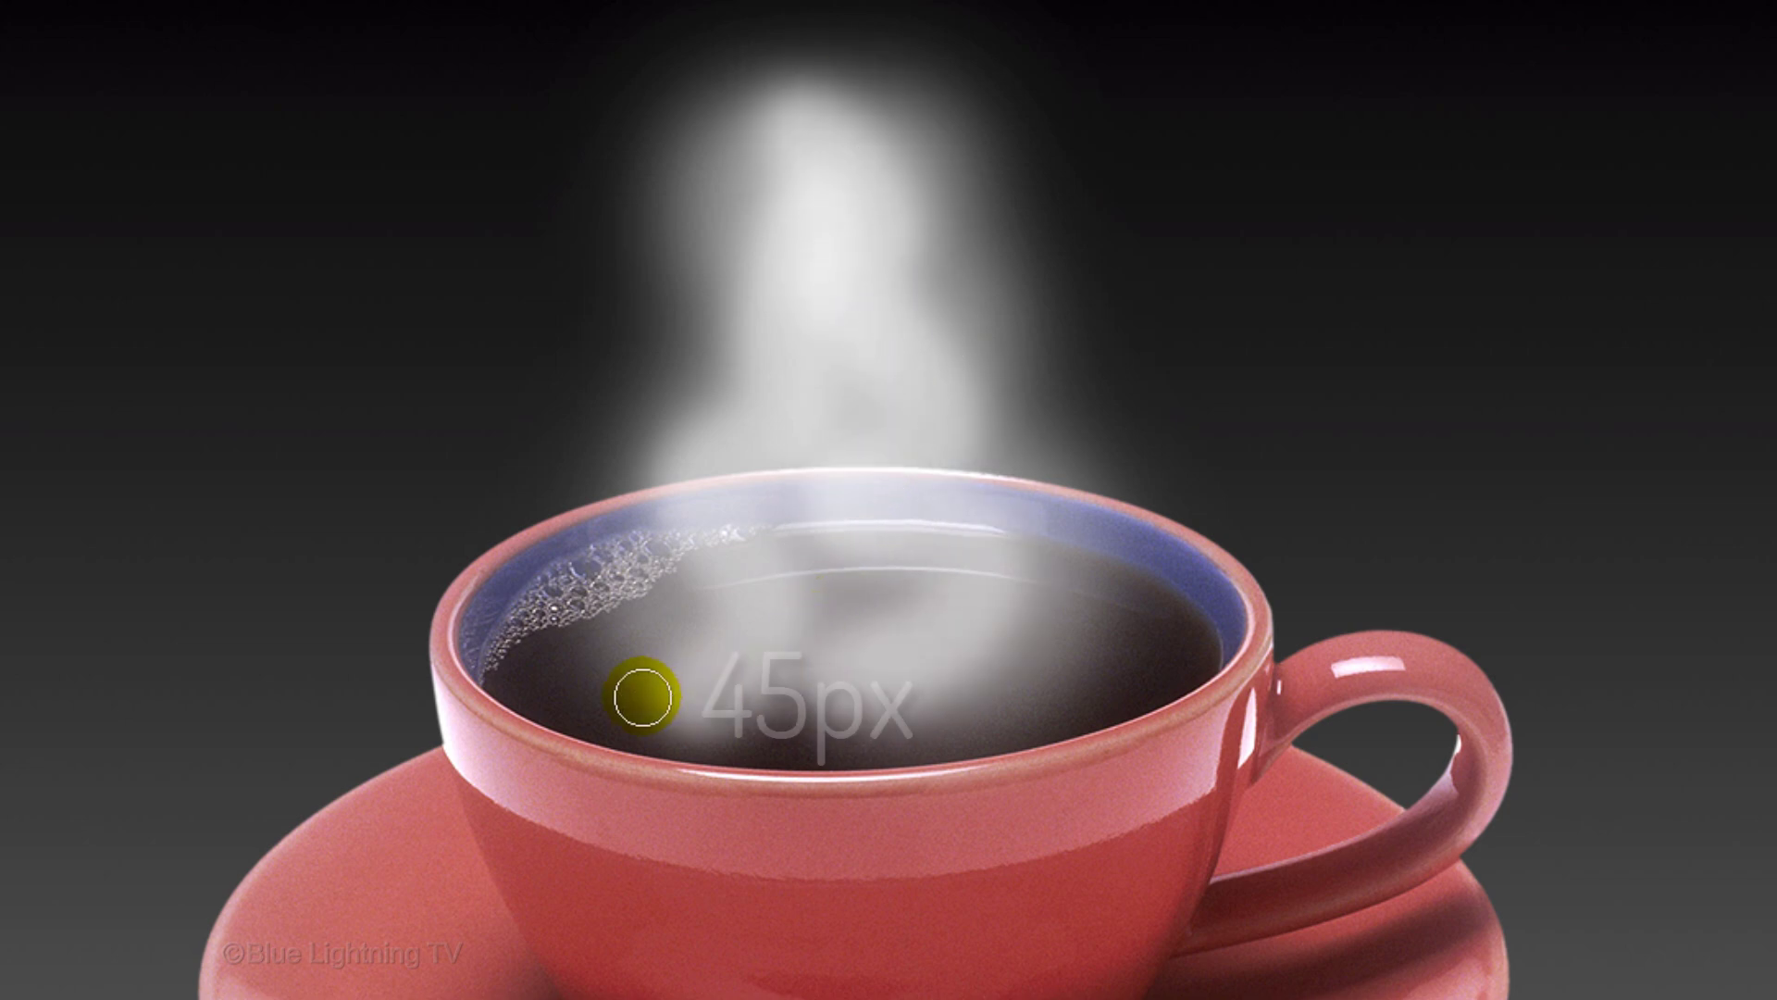
mouse_move(635, 691)
mouse_down()
mouse_move(789, 668)
mouse_move(954, 595)
mouse_move(748, 470)
mouse_move(731, 363)
mouse_move(754, 206)
mouse_up()
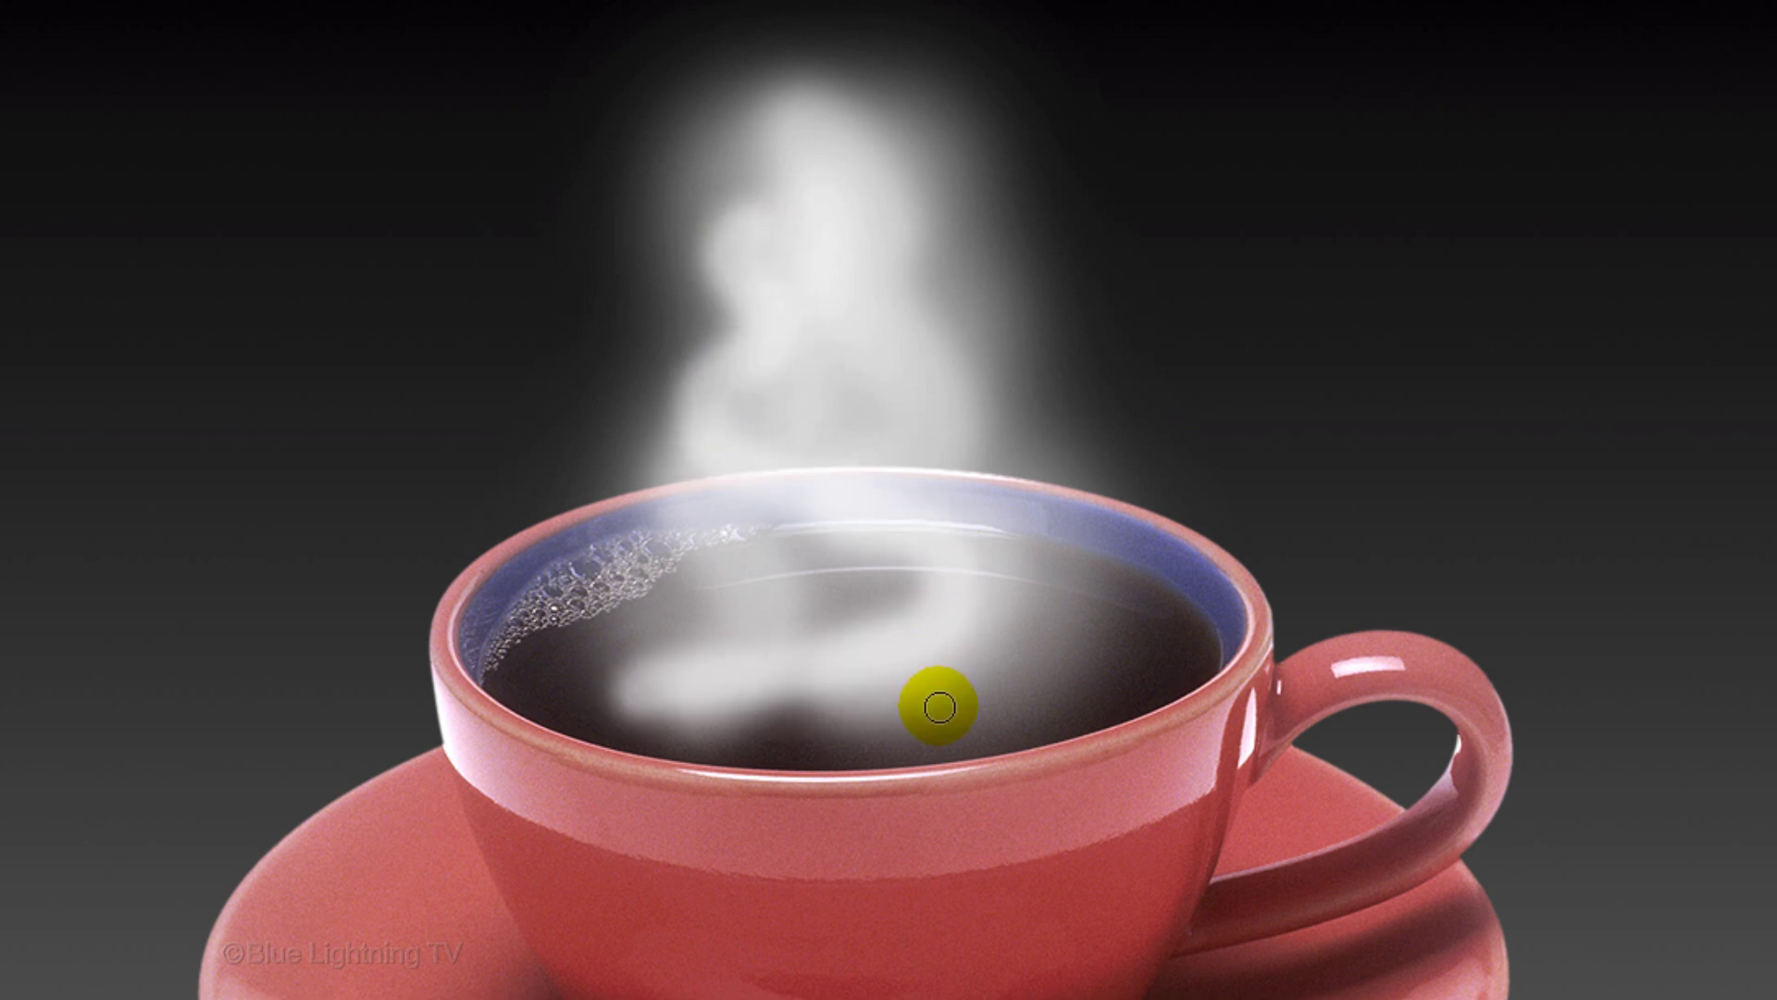
- Shrink the brush to 25 px and paint thin curling wisps toward the top
key(bracketleft)
key(bracketleft)
mouse_move(936, 706)
mouse_down()
mouse_move(861, 509)
mouse_move(920, 206)
mouse_move(889, 125)
mouse_up()
mouse_move(737, 653)
mouse_down()
mouse_move(820, 613)
mouse_move(799, 455)
mouse_move(835, 322)
mouse_move(763, 94)
mouse_up()
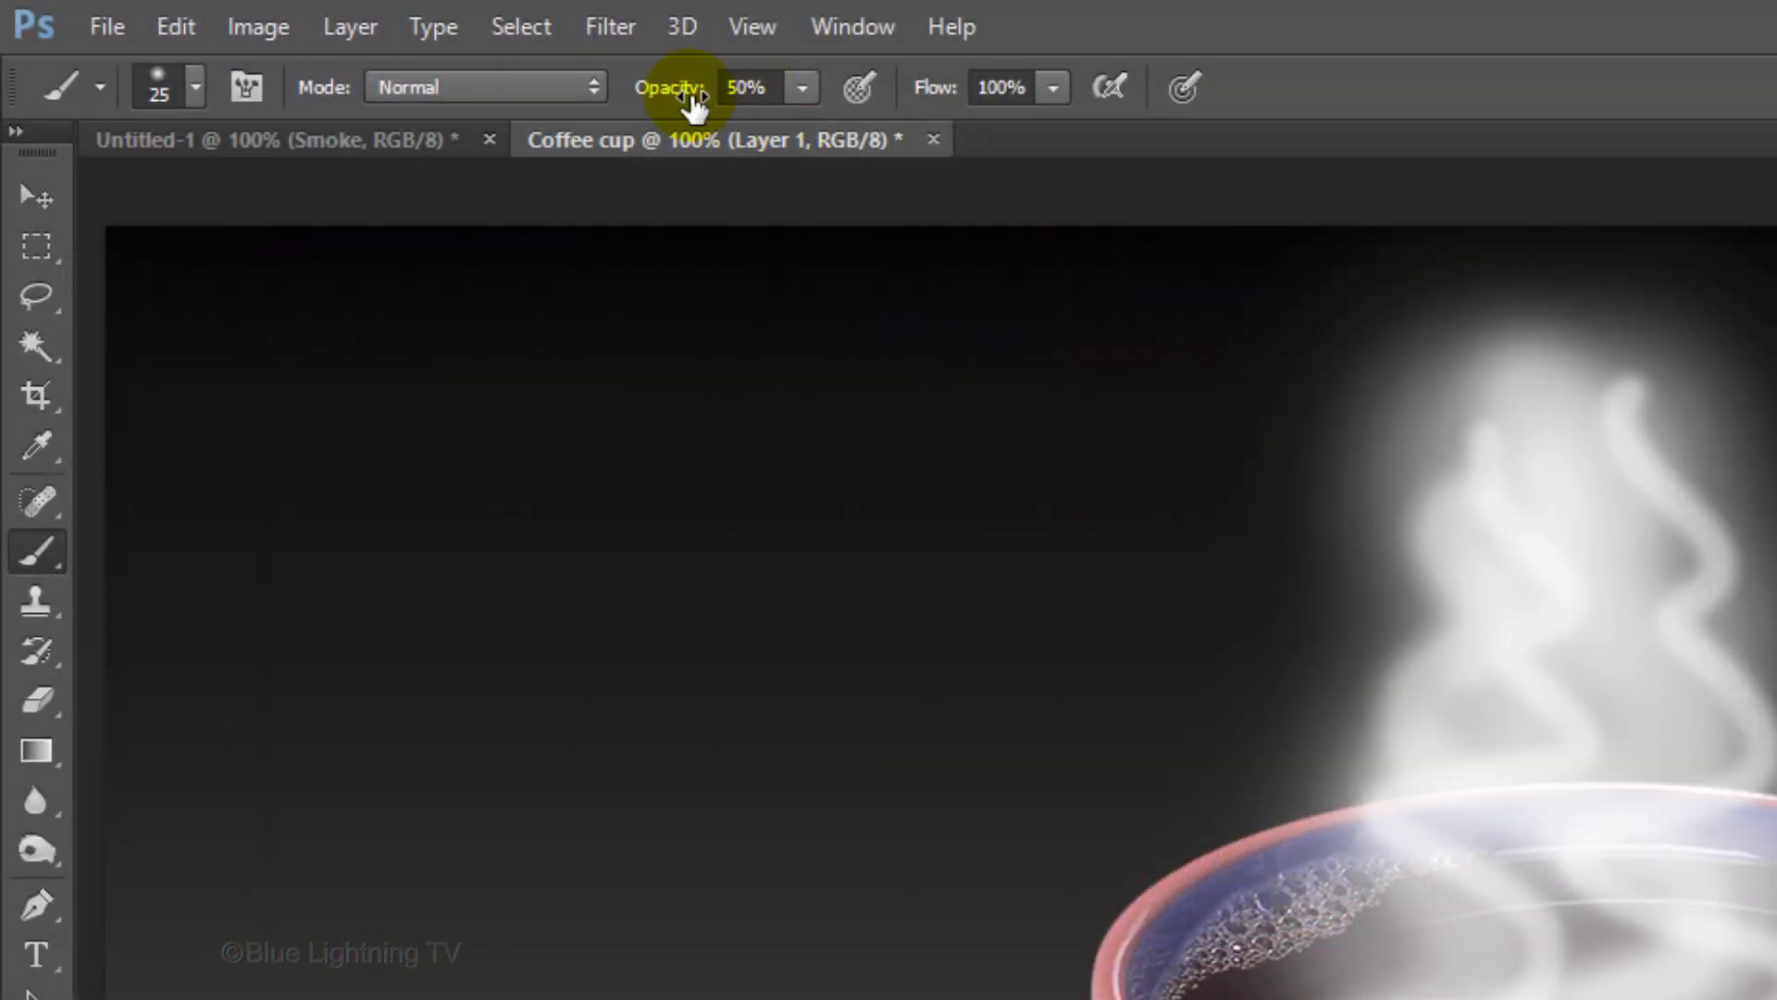
- Apply Filter > Other > Maximum at 30 px radius with Roundness preserved
click(611, 26)
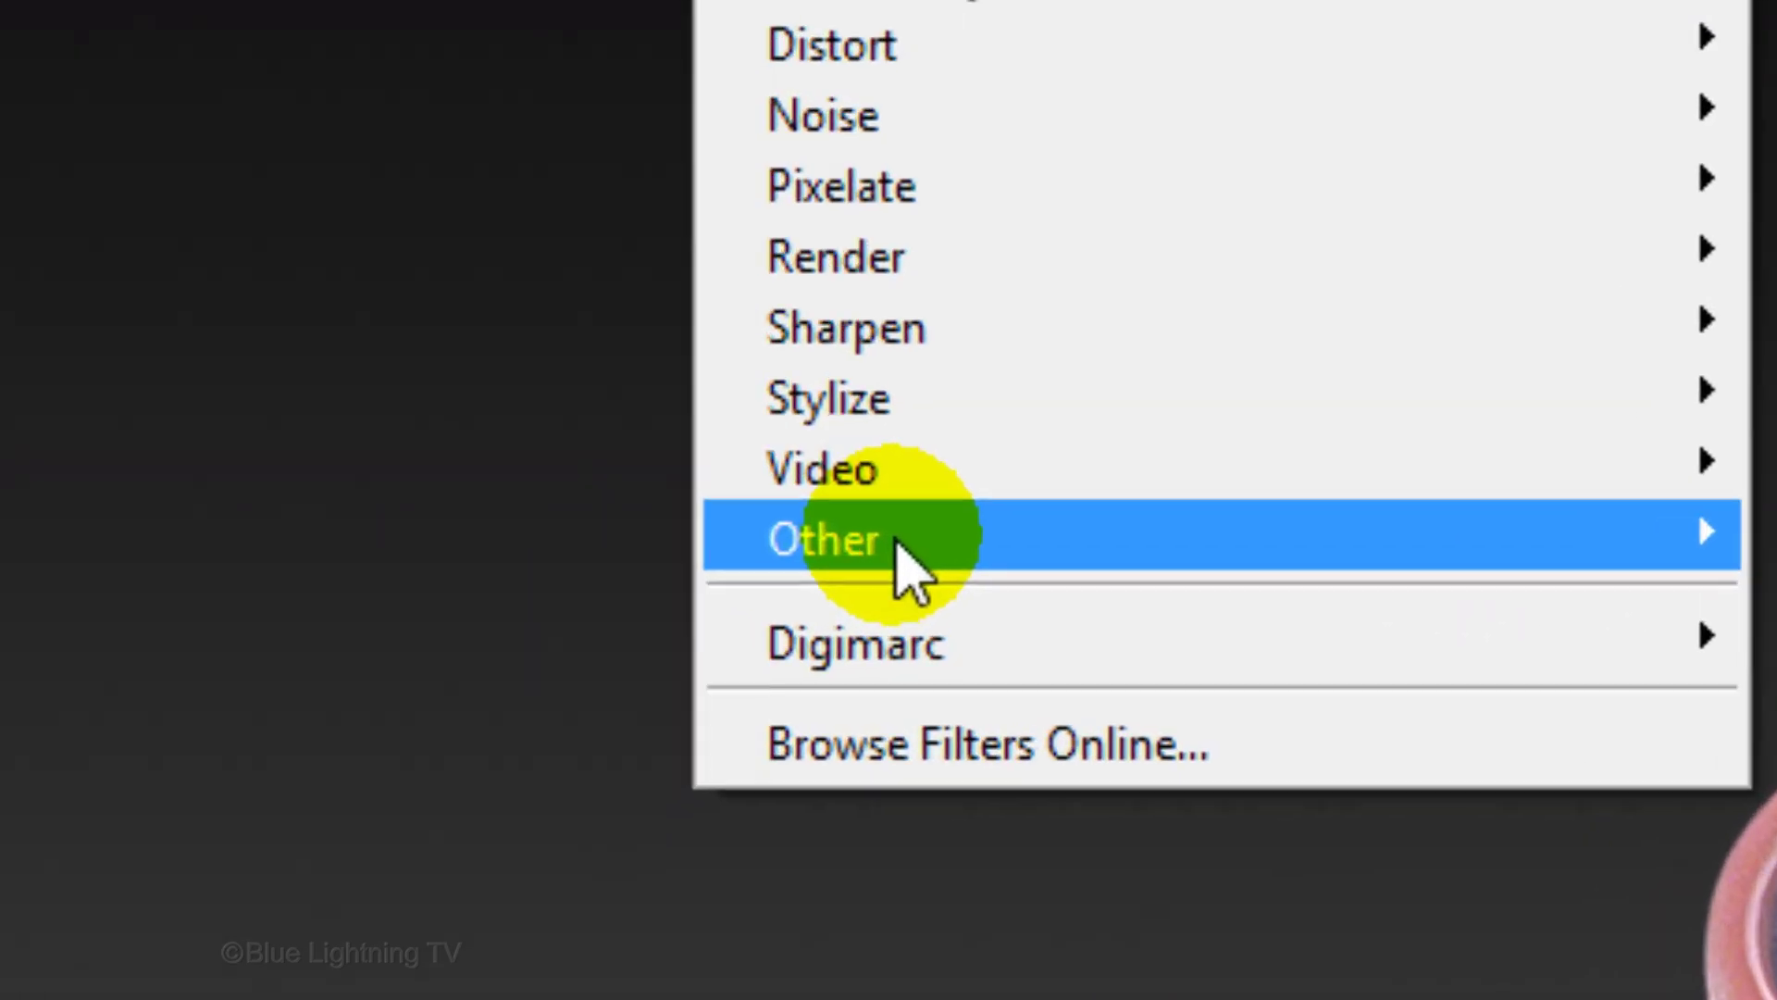
mouse_move(909, 566)
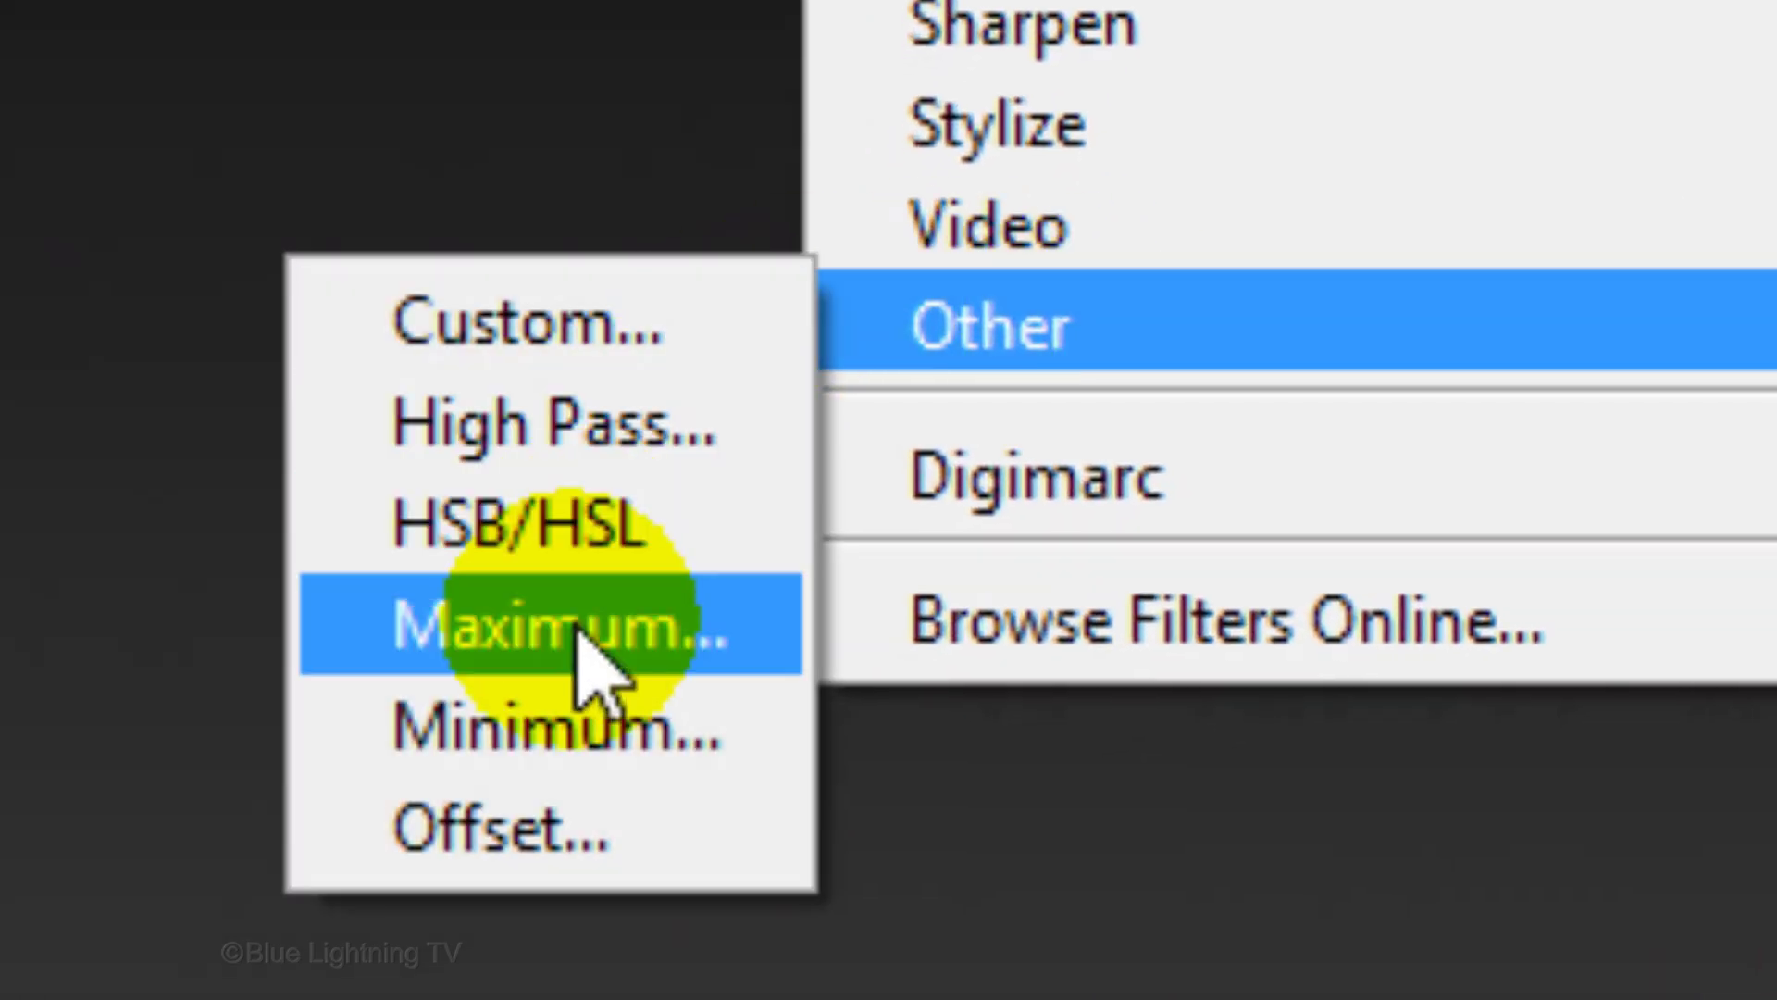
click(585, 648)
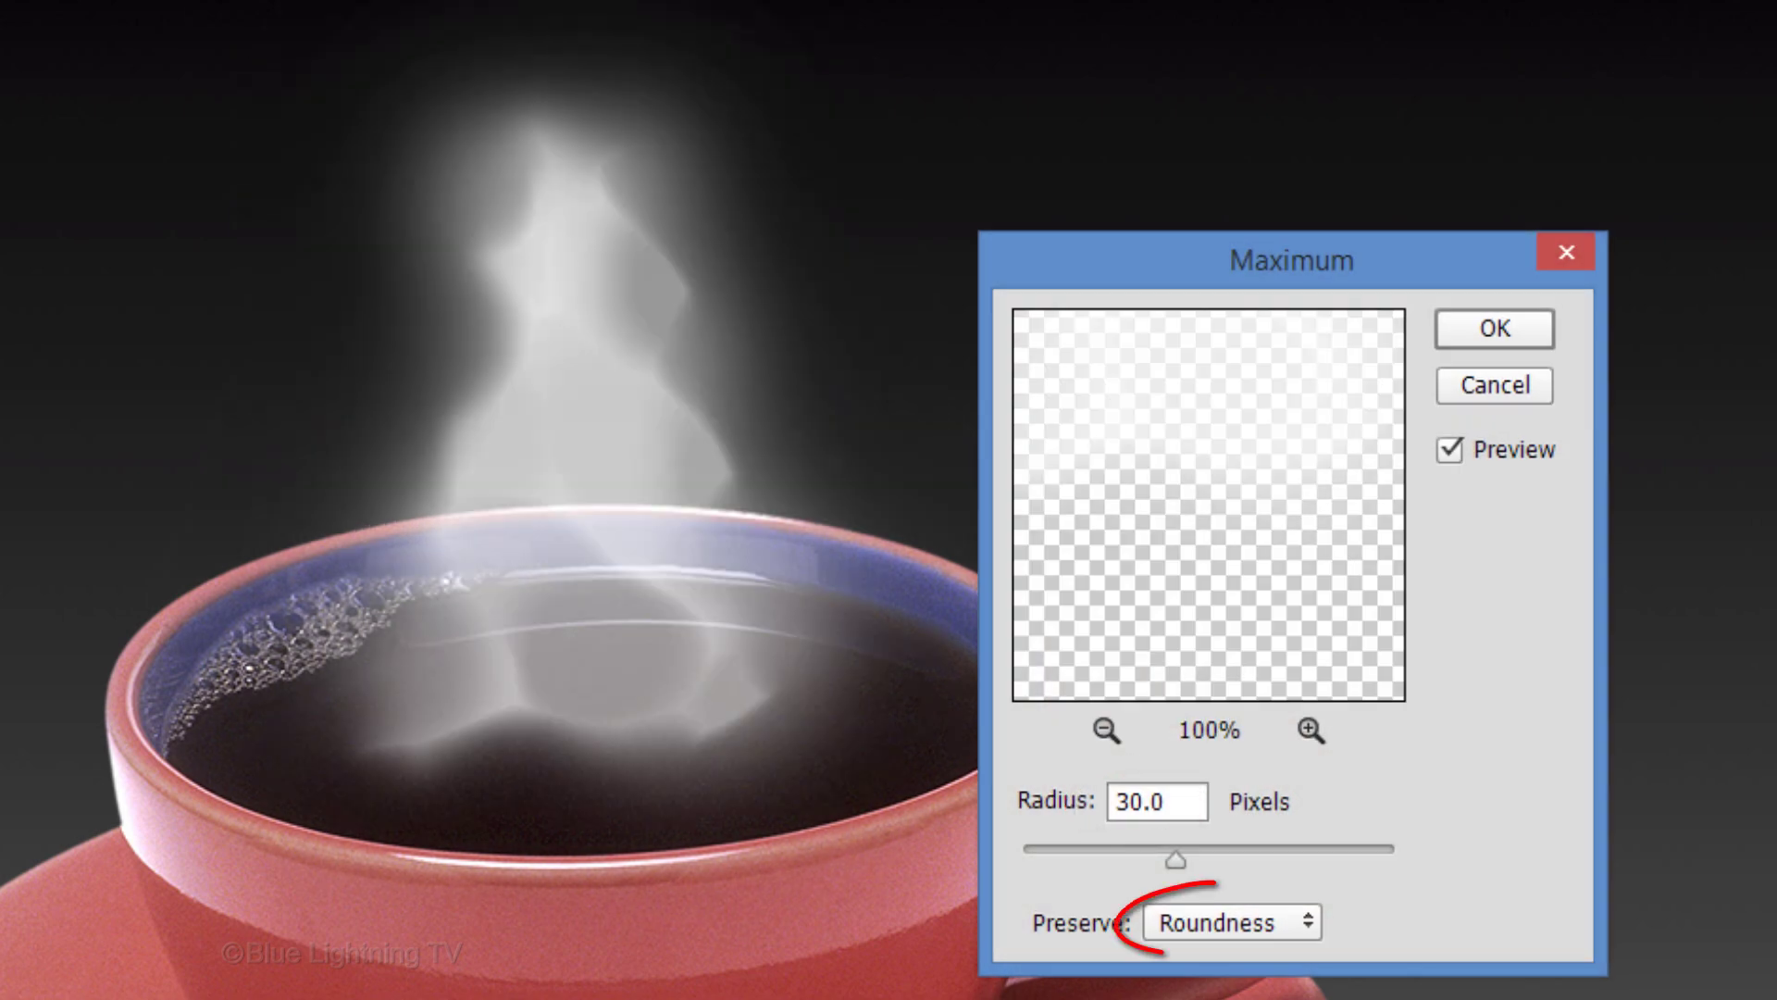
click(1516, 333)
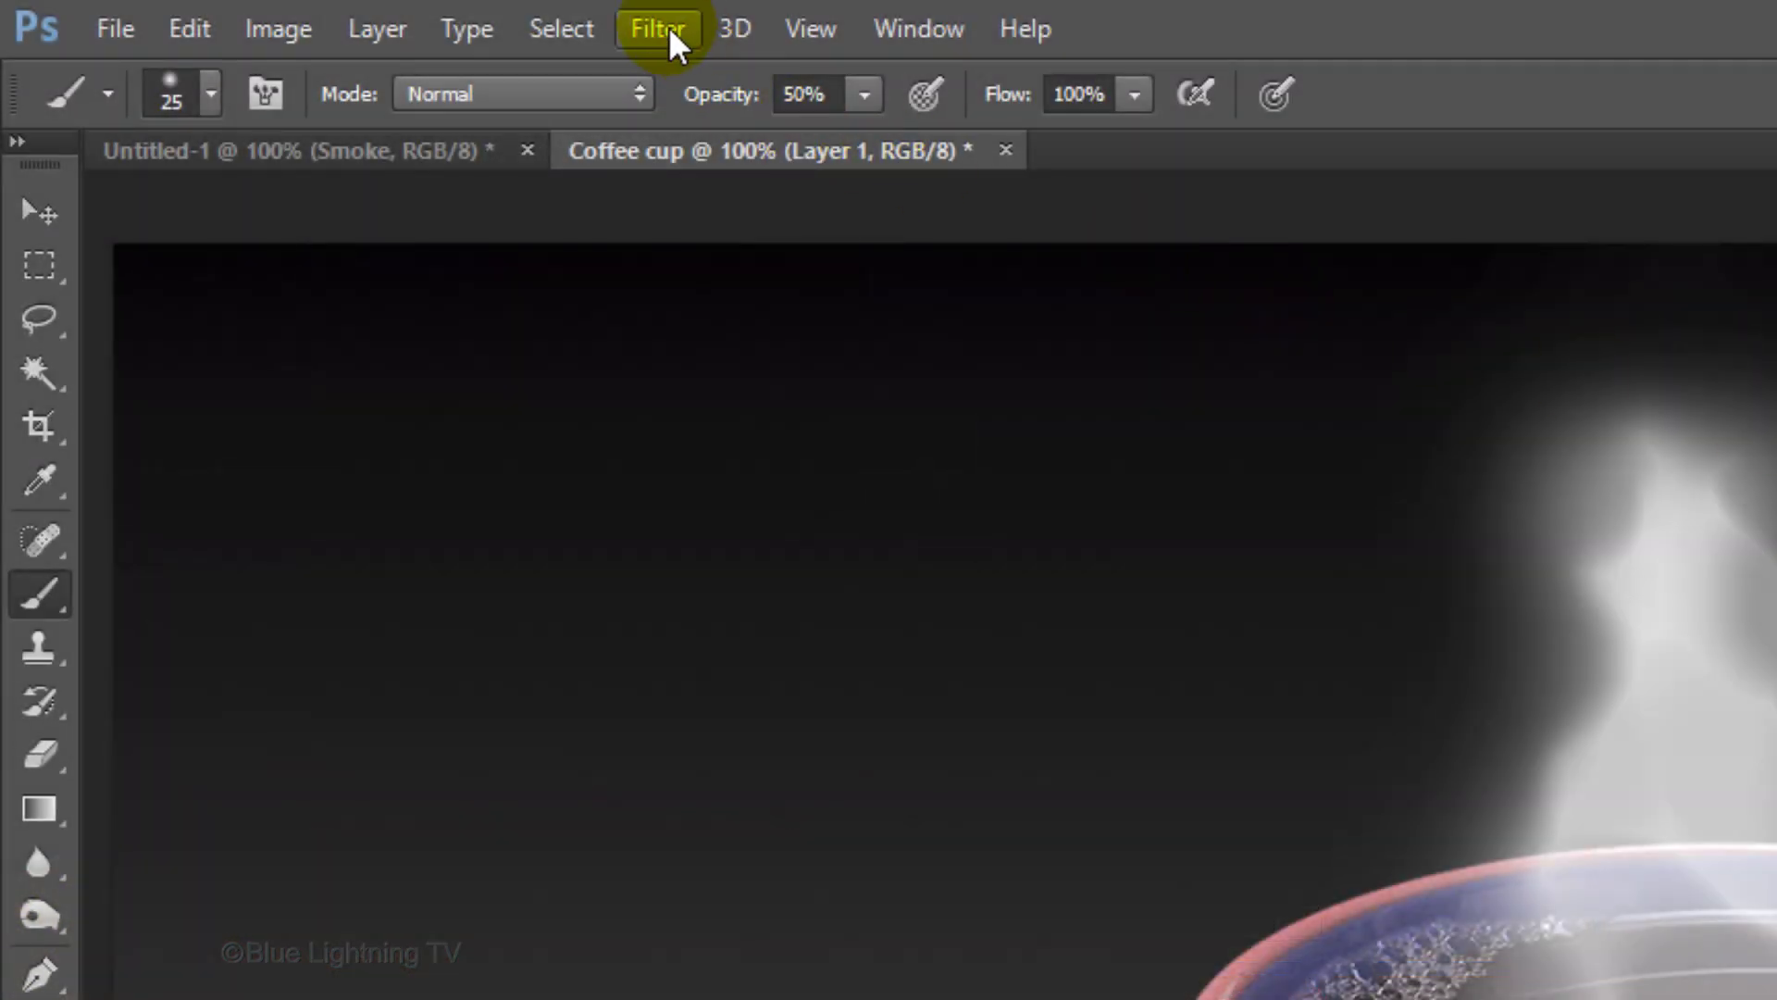
- Apply Filter > Blur > Surface Blur with 10 px radius and 25-level threshold
click(667, 28)
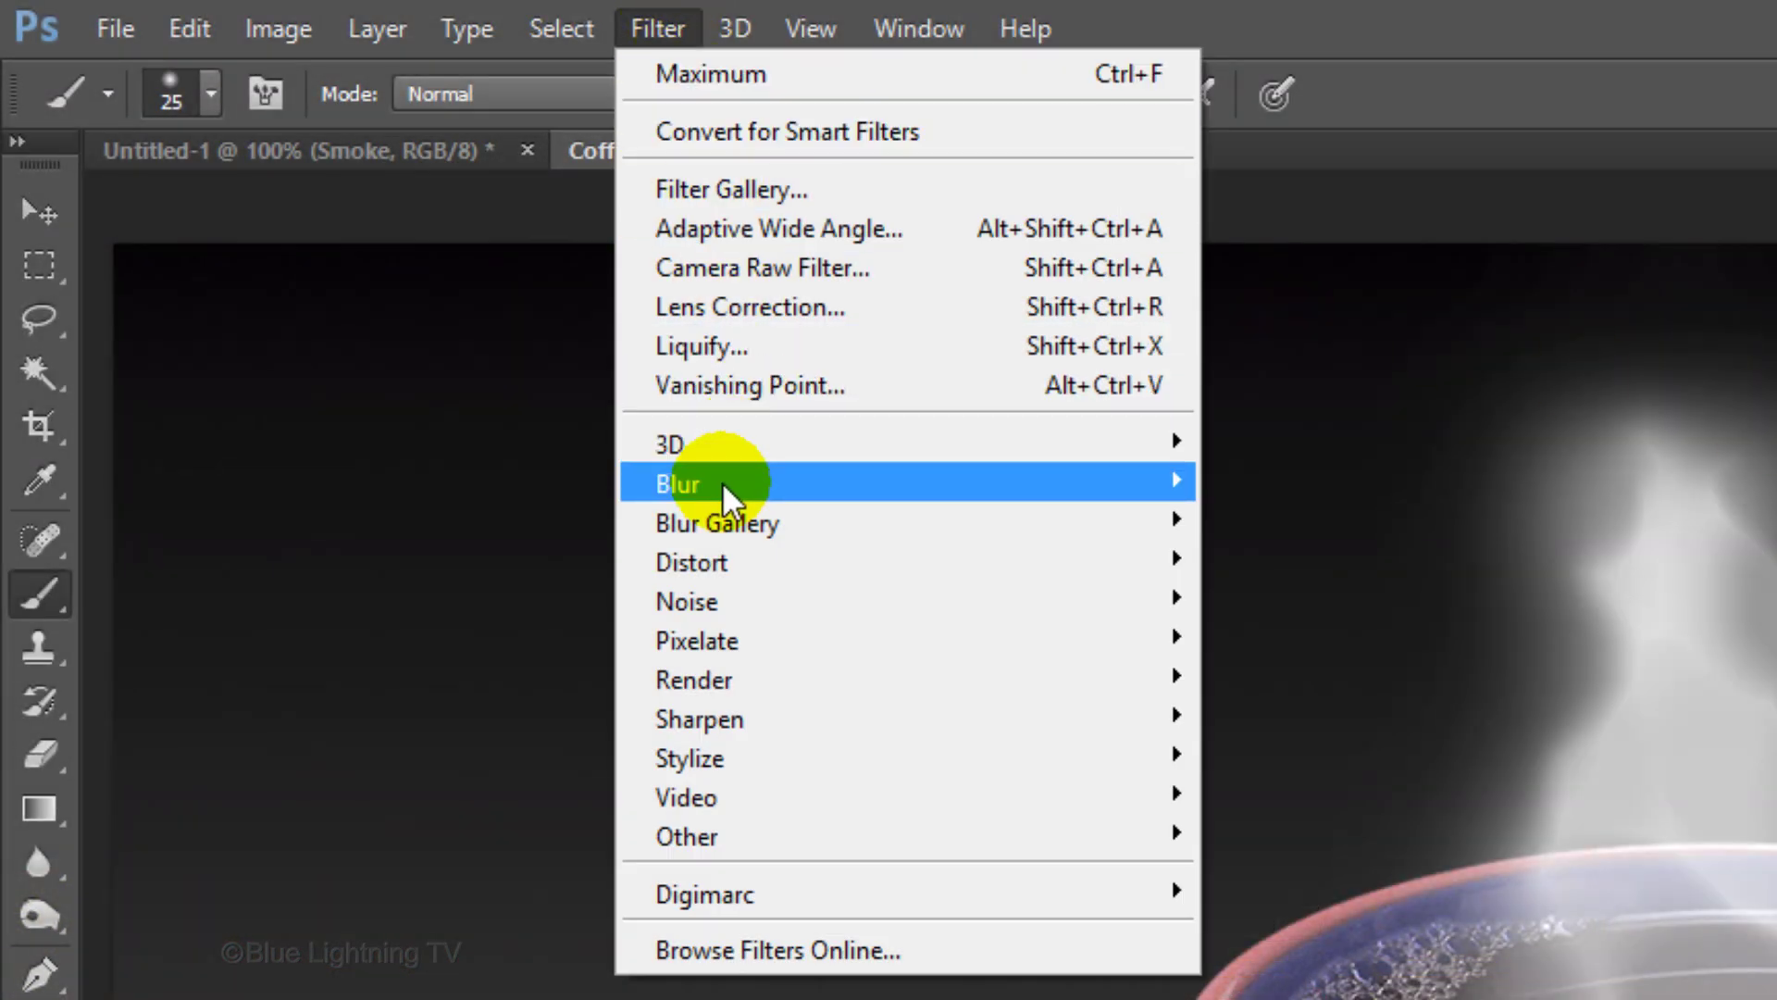
mouse_move(668, 489)
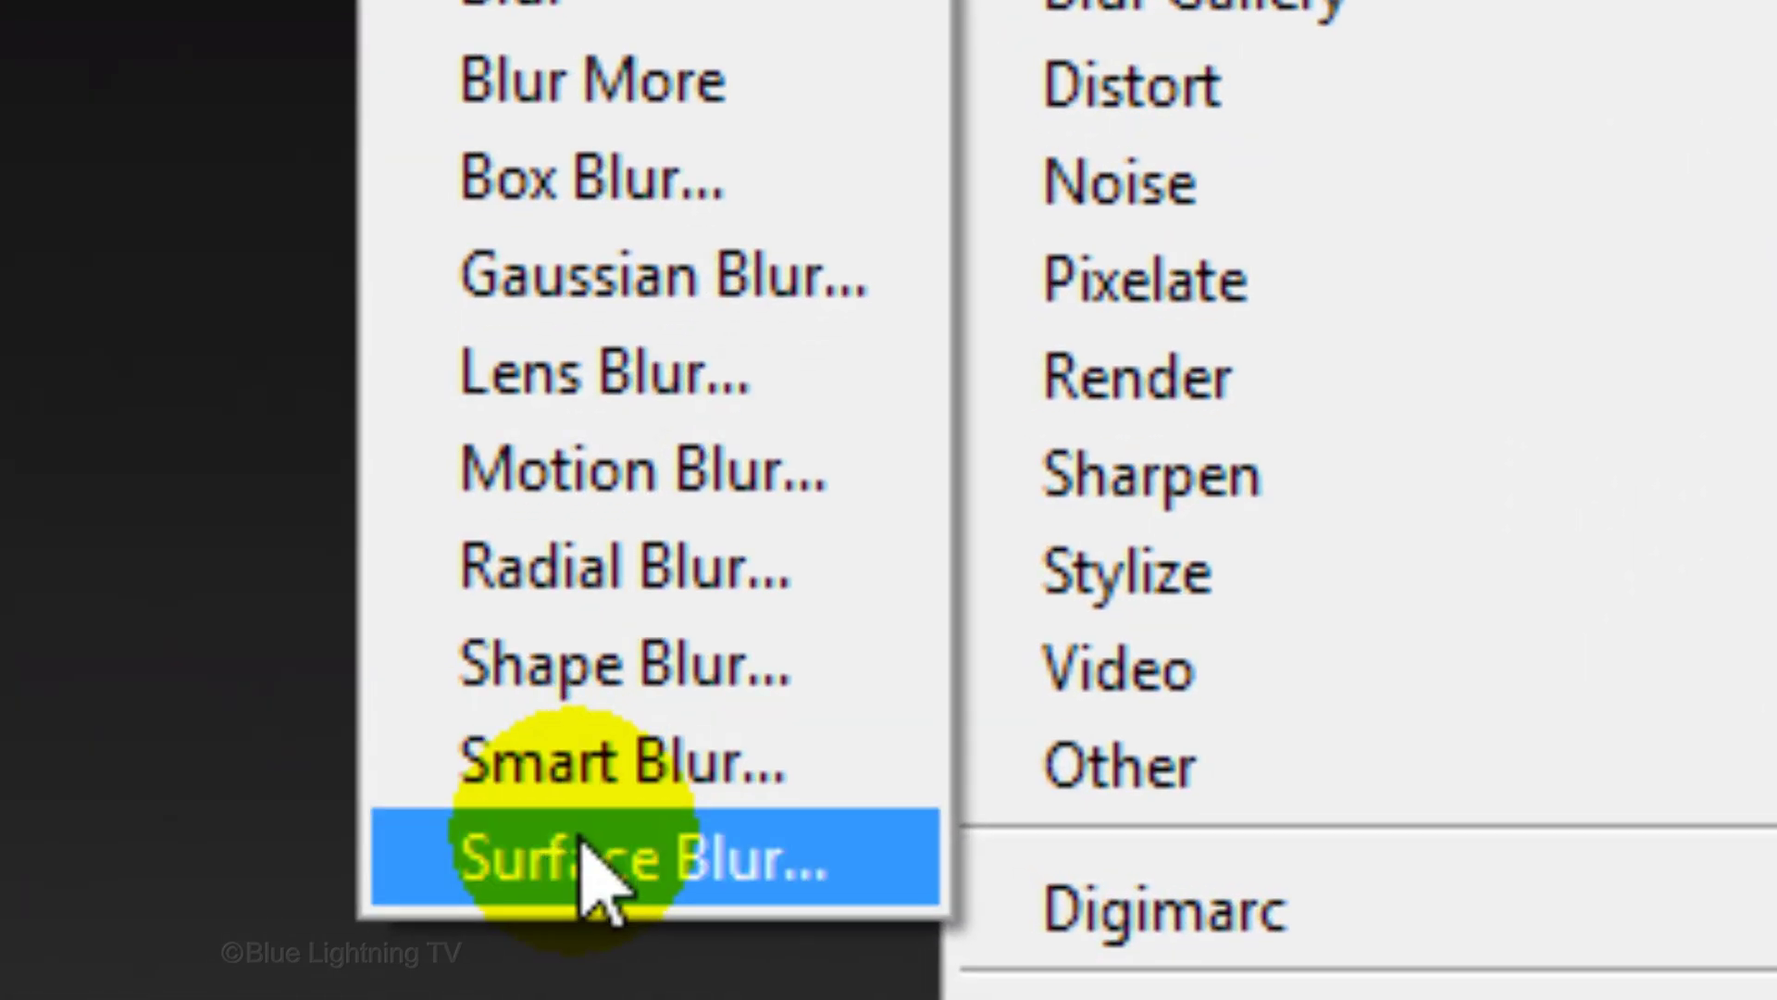
click(583, 845)
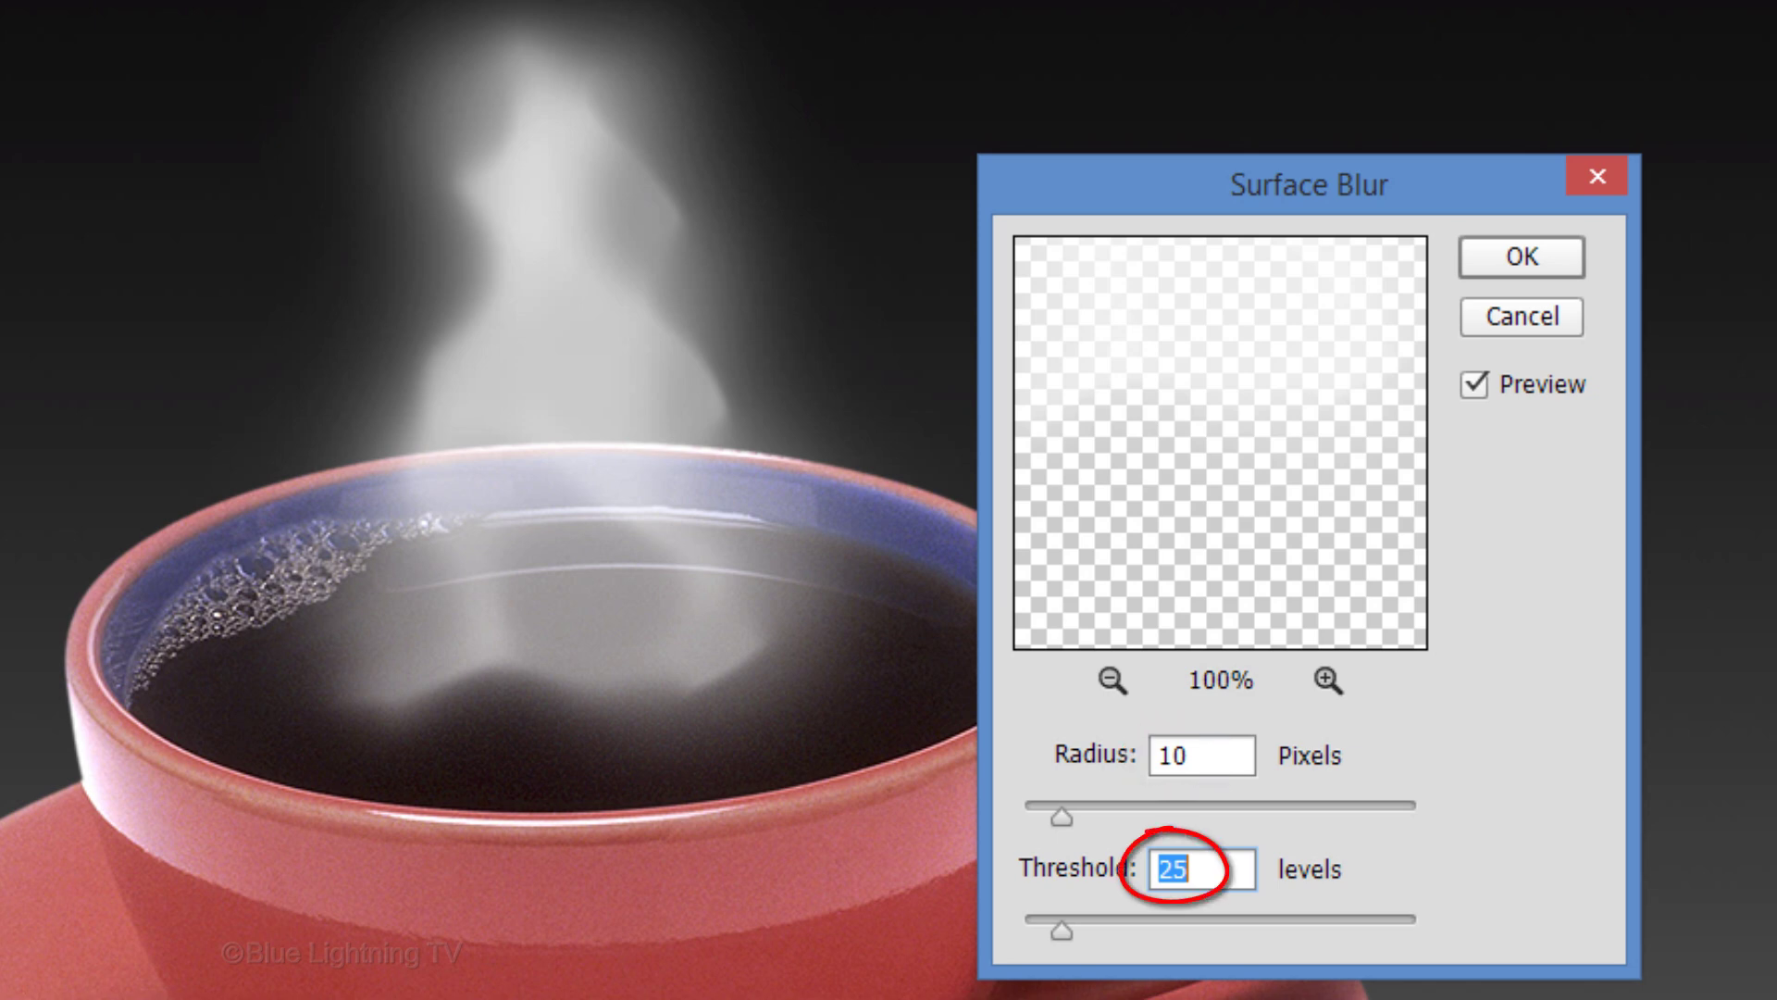
click(1544, 255)
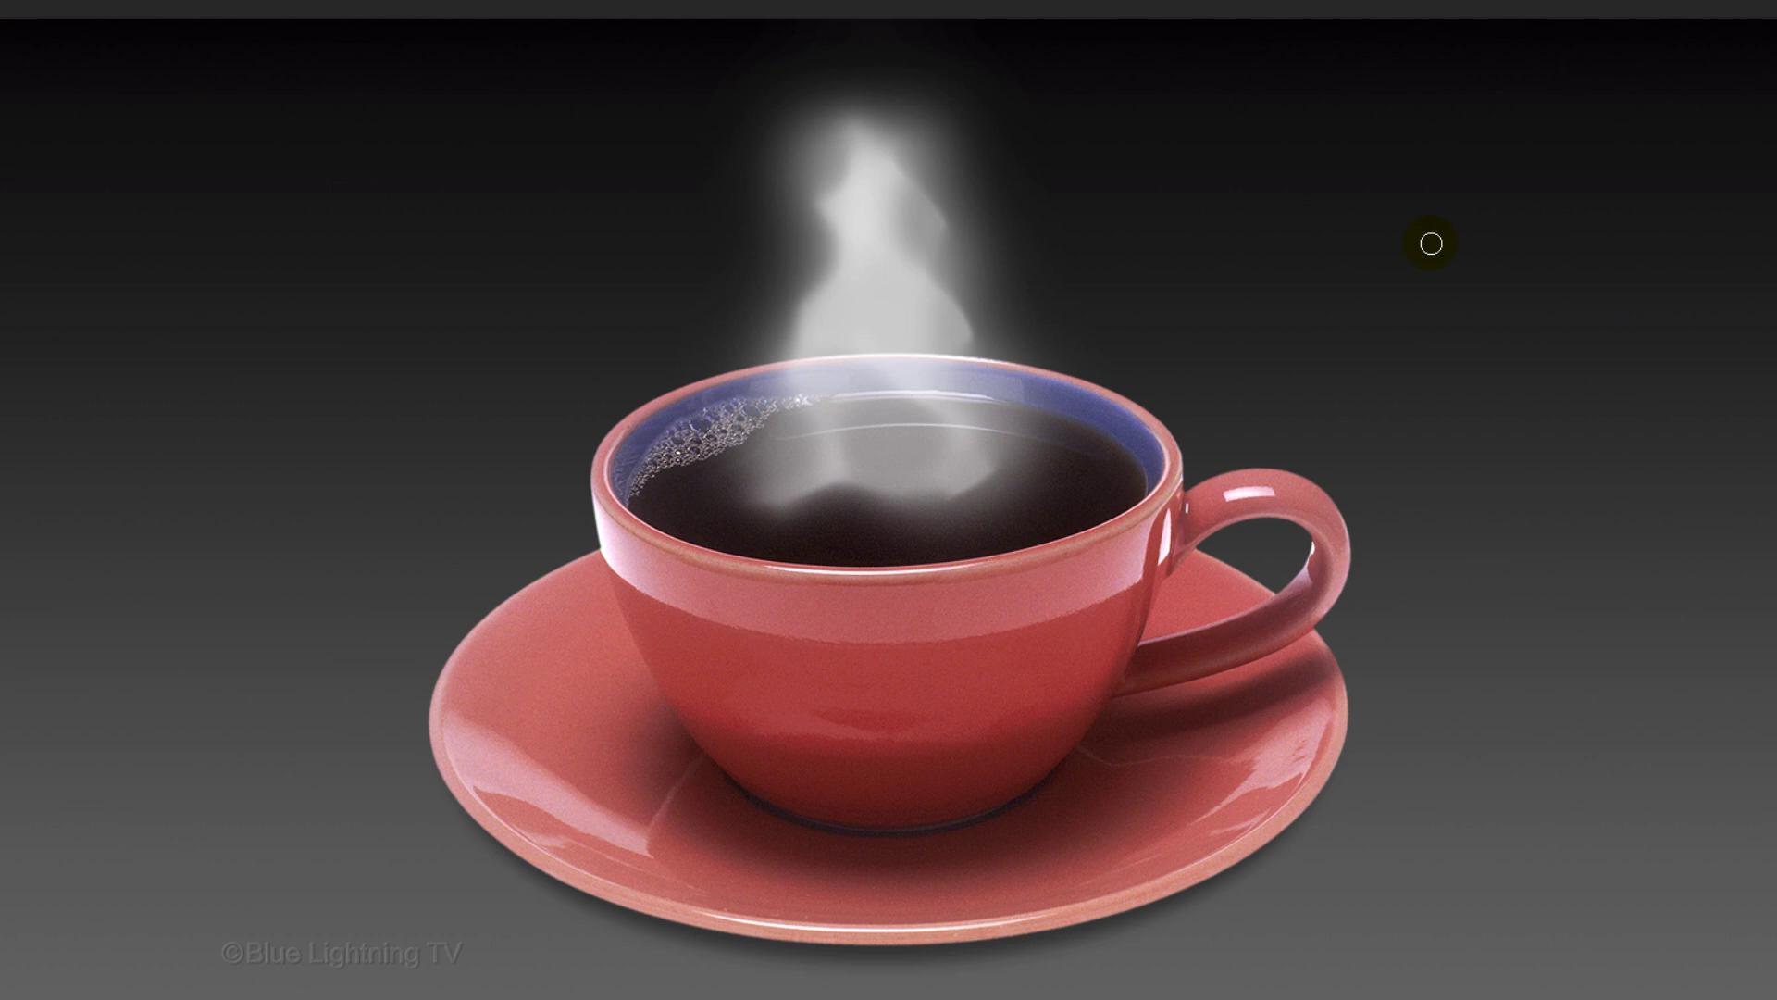
- Free Transform the steam and scale it from the centre to about 123%
key(ctrl+t)
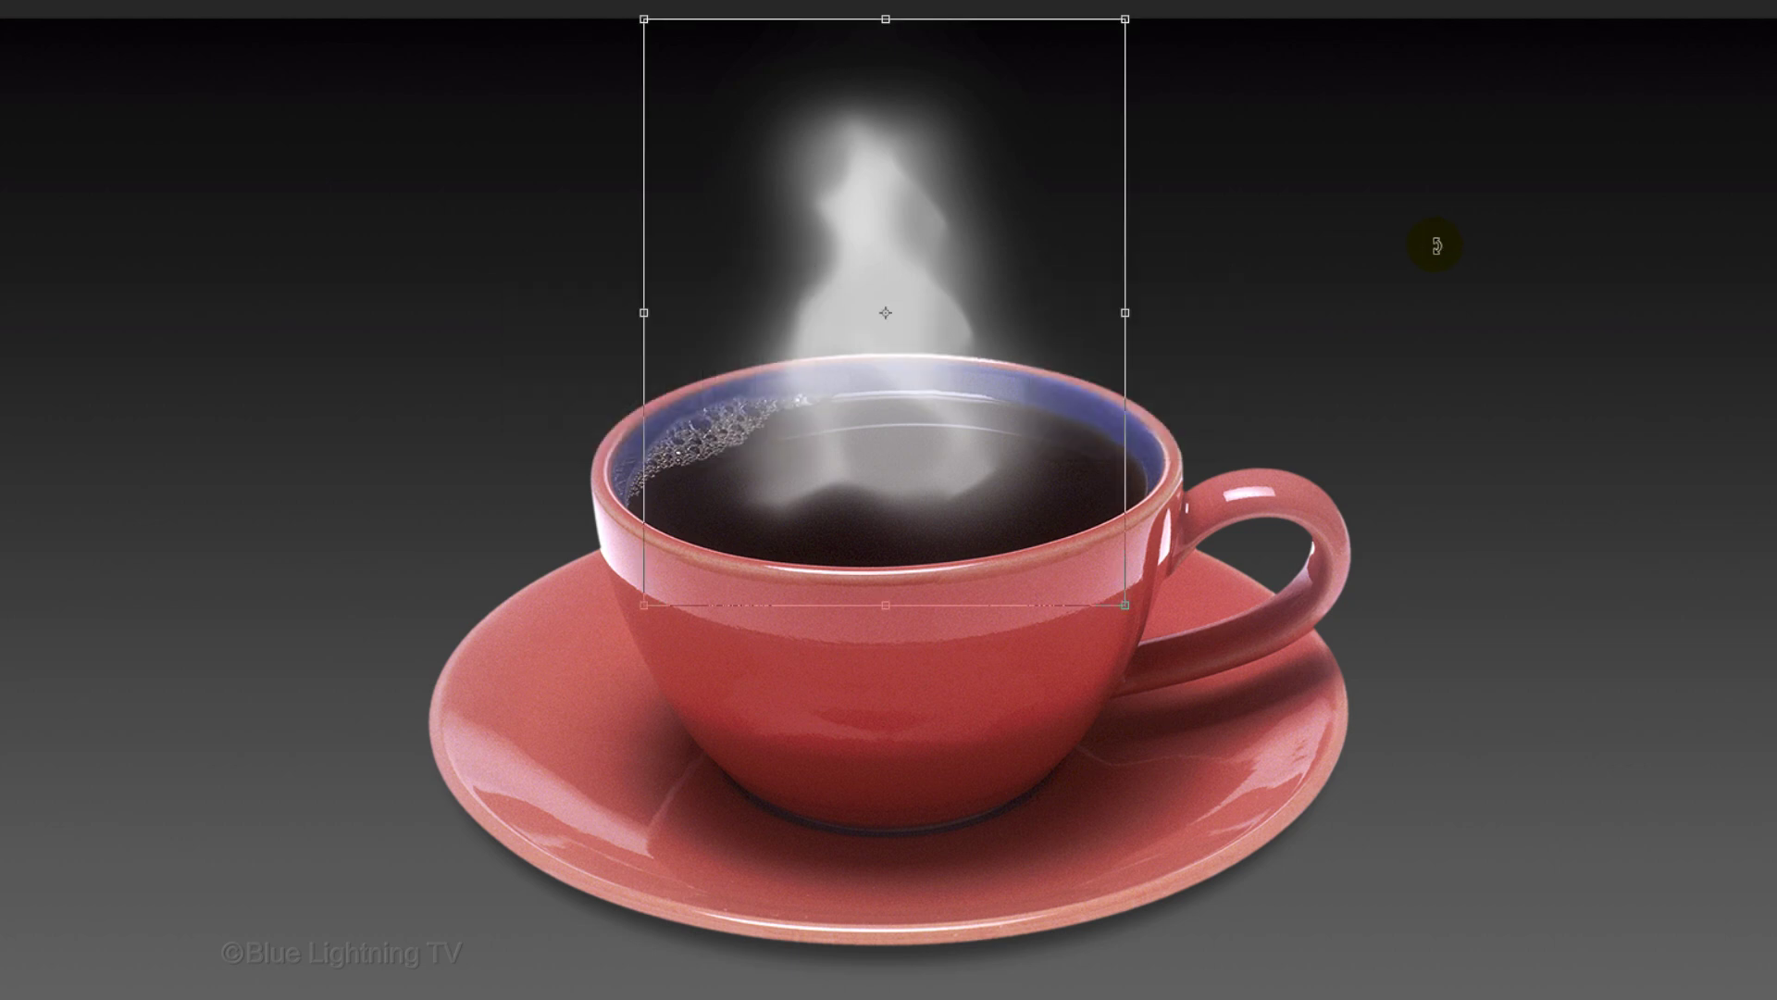
drag(1126, 604, 1064, 583)
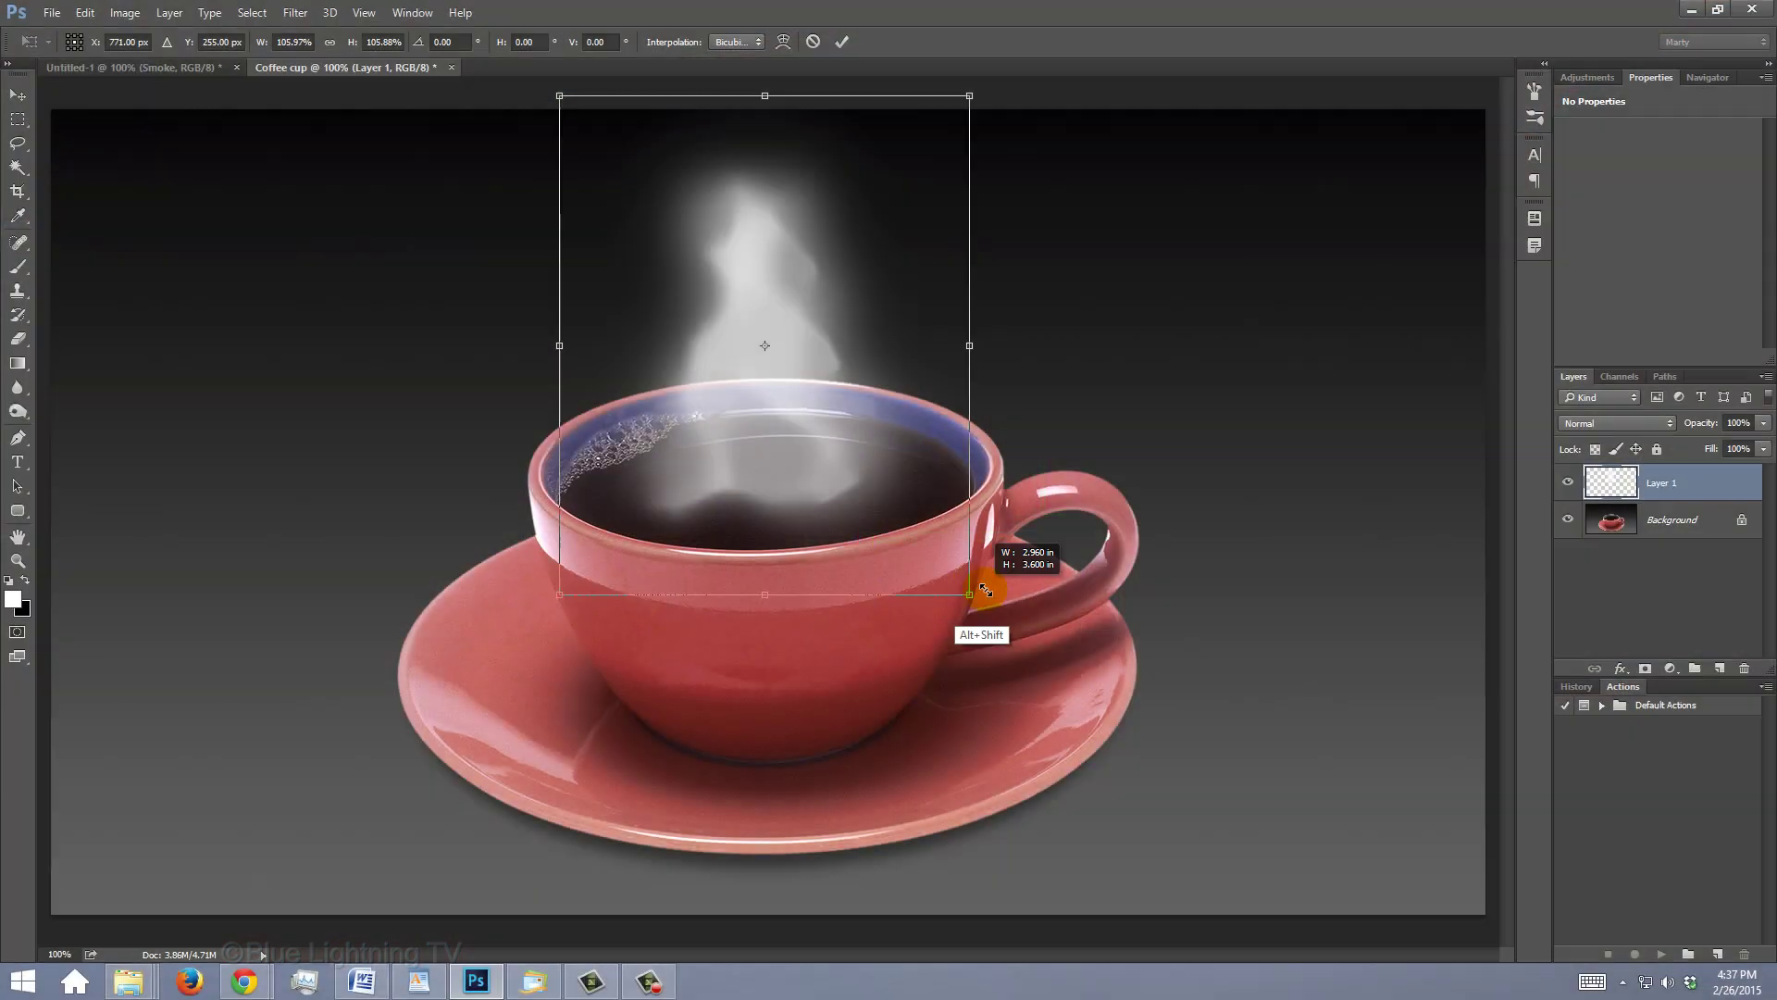
drag(984, 597, 1040, 606)
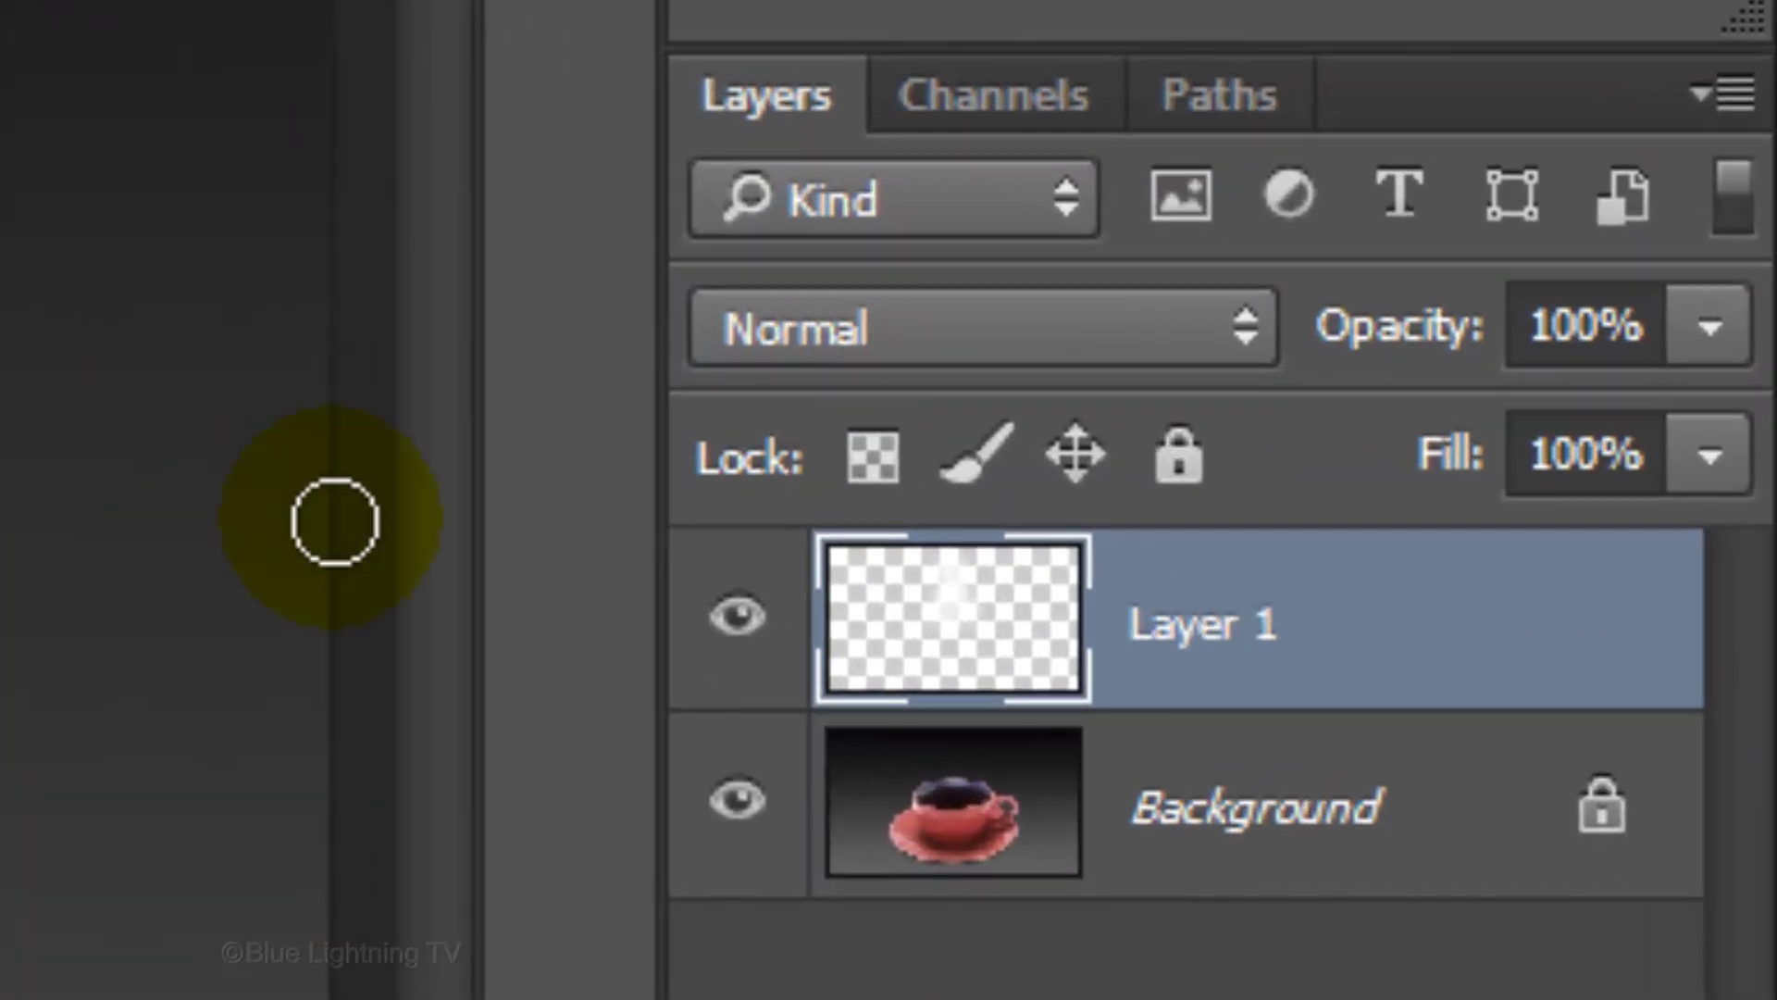
- Set the steam layer's opacity to 50% and duplicate it
click(1604, 320)
text(50)
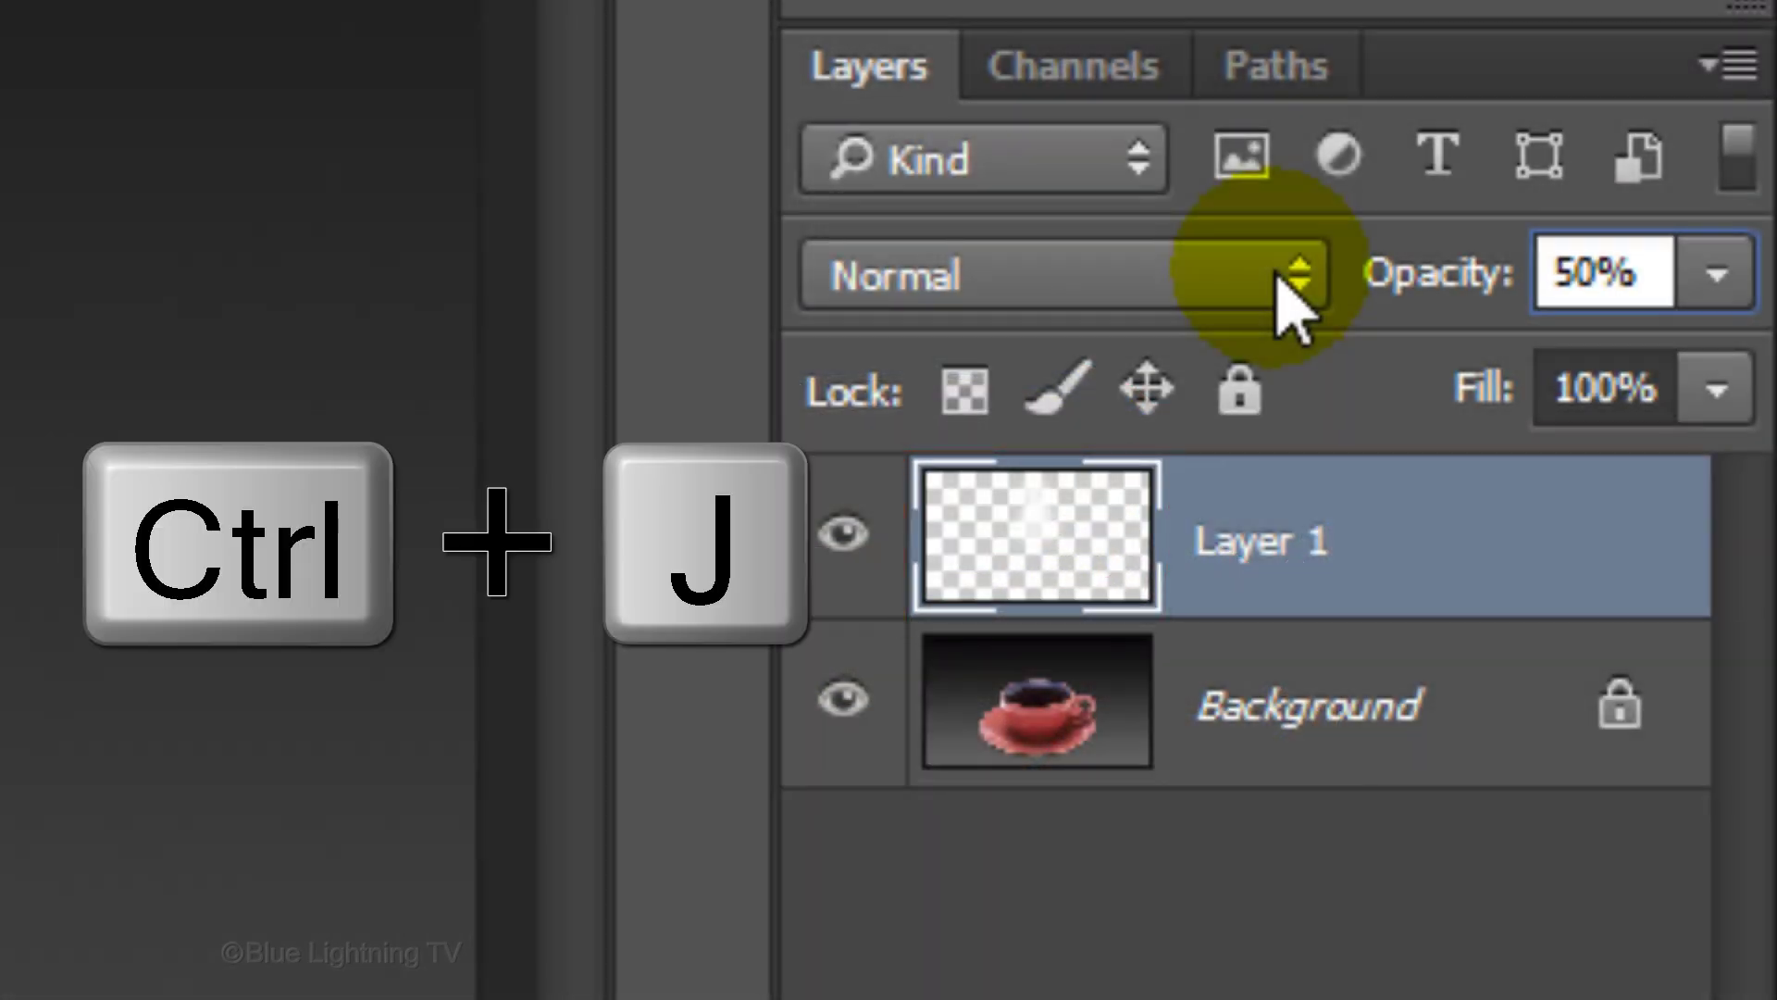
key(ctrl+j)
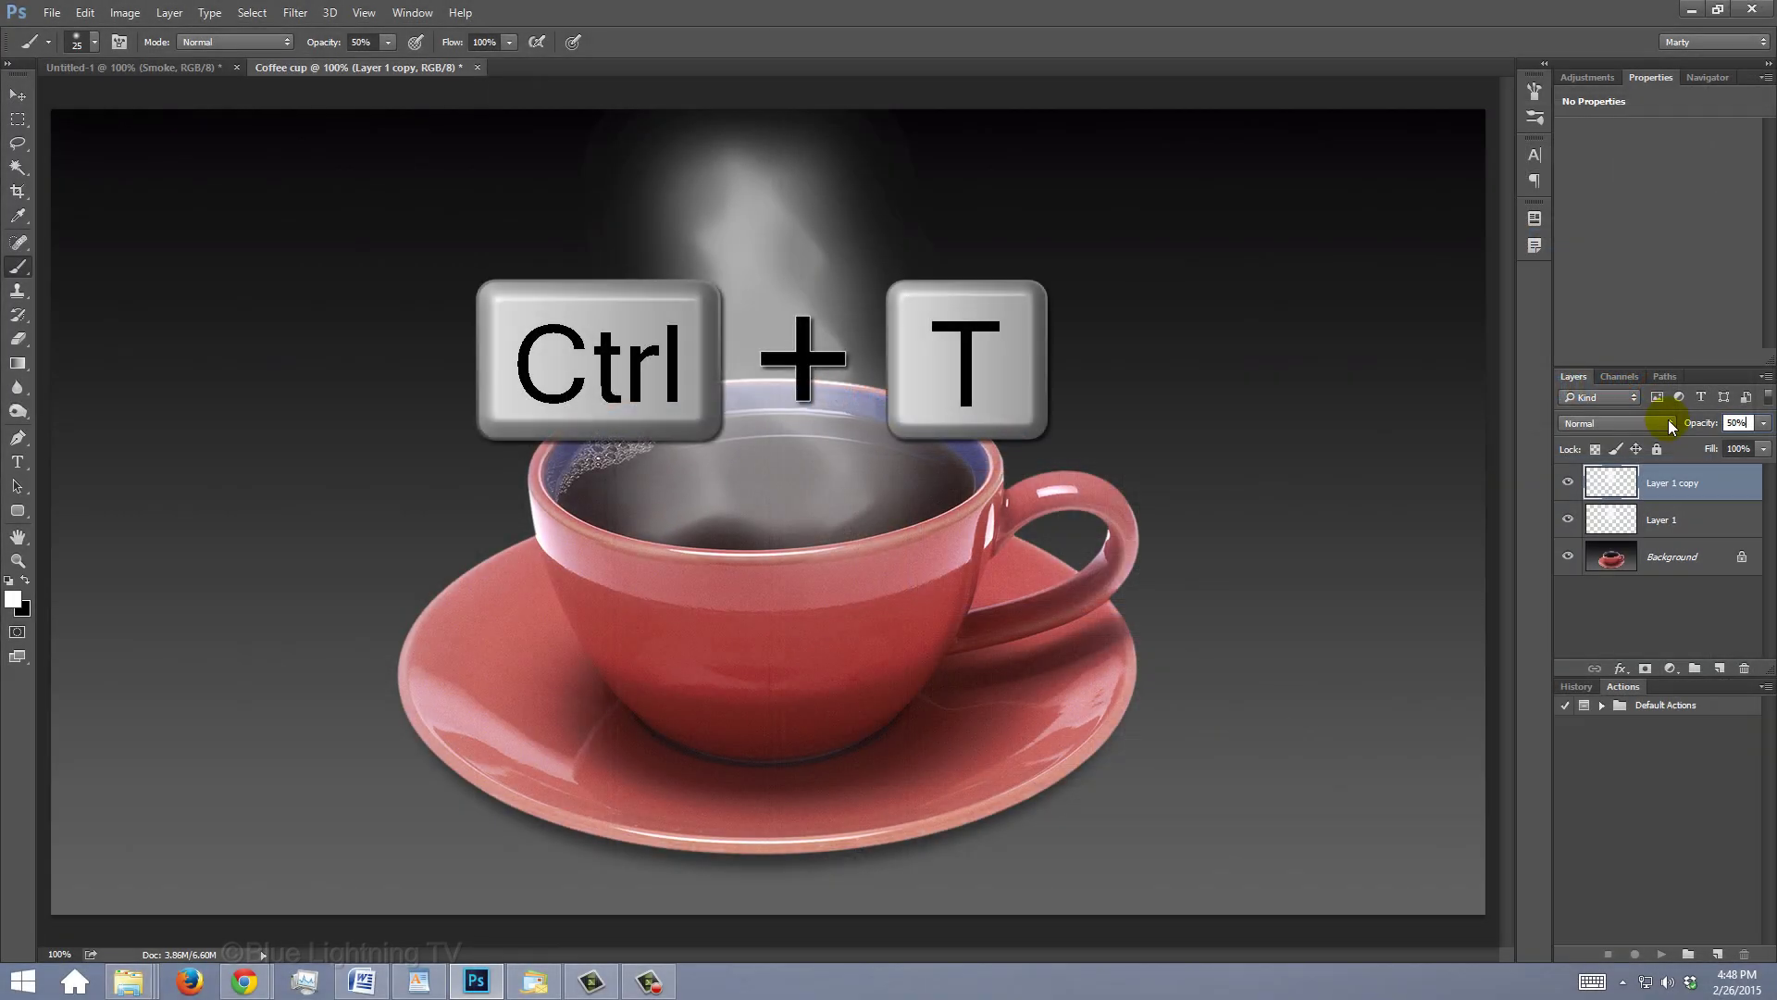
- Warp Layer 1 copy, bending the steam's middle rightward and pulling the right side in
key(ctrl+t)
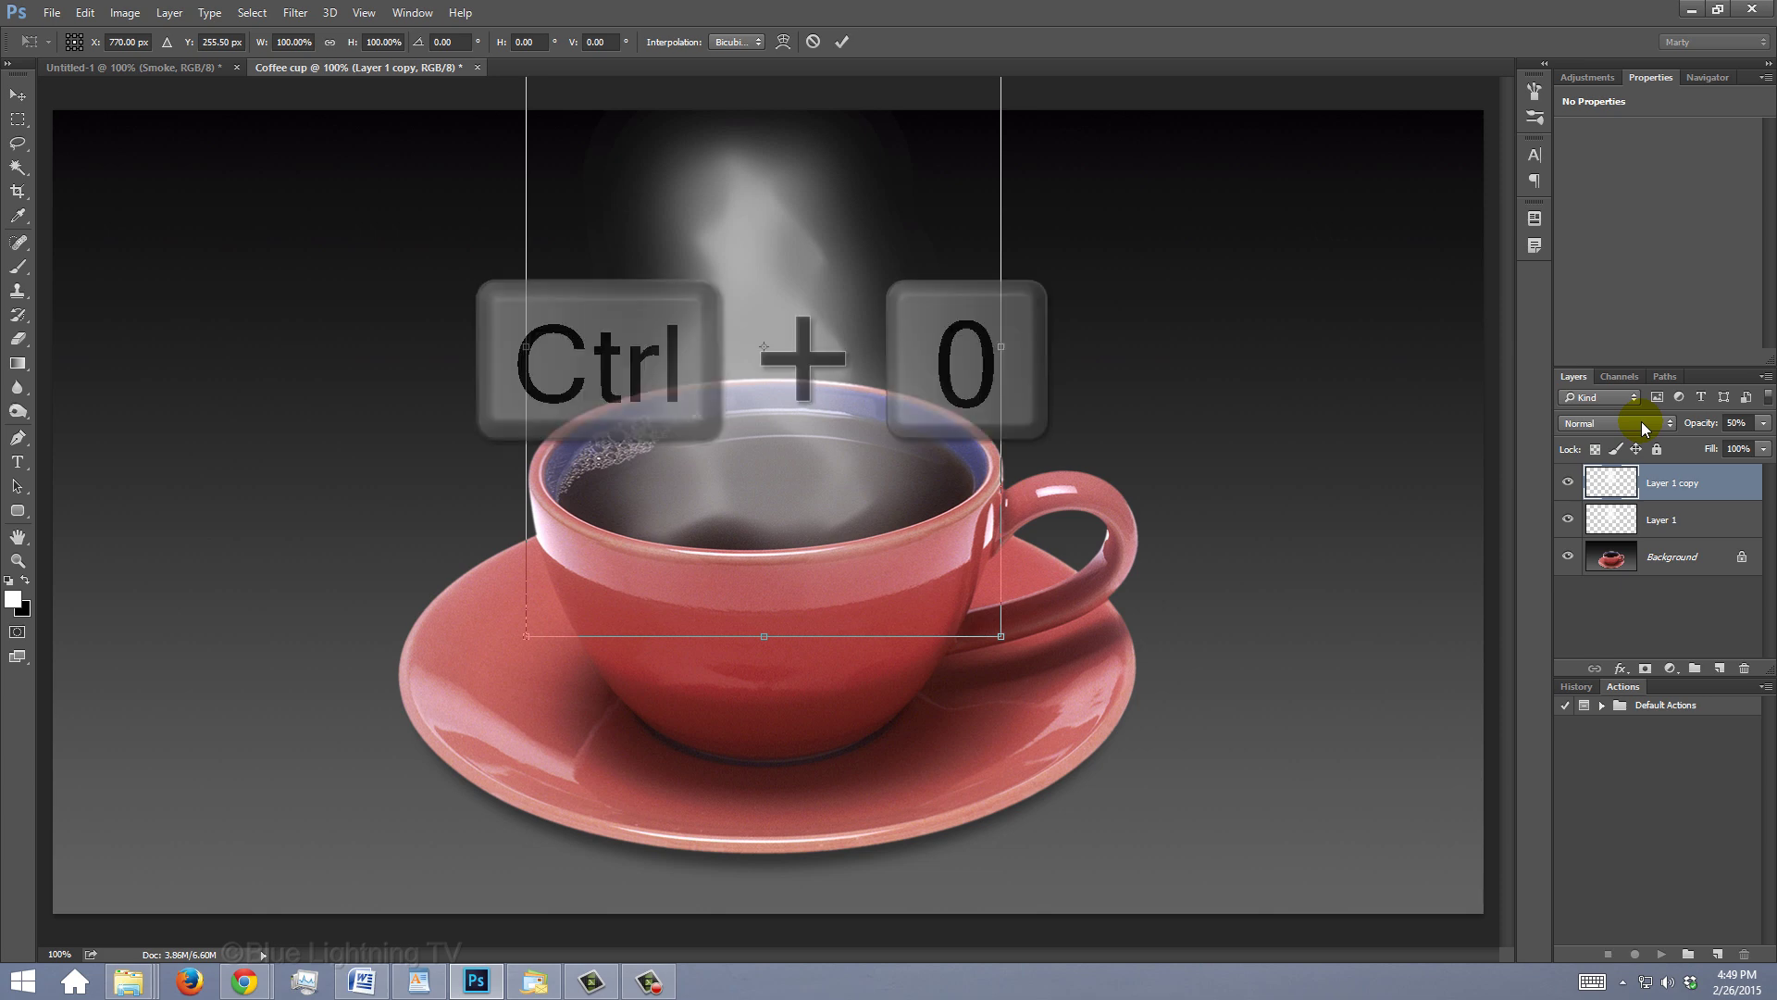
key(ctrl+0)
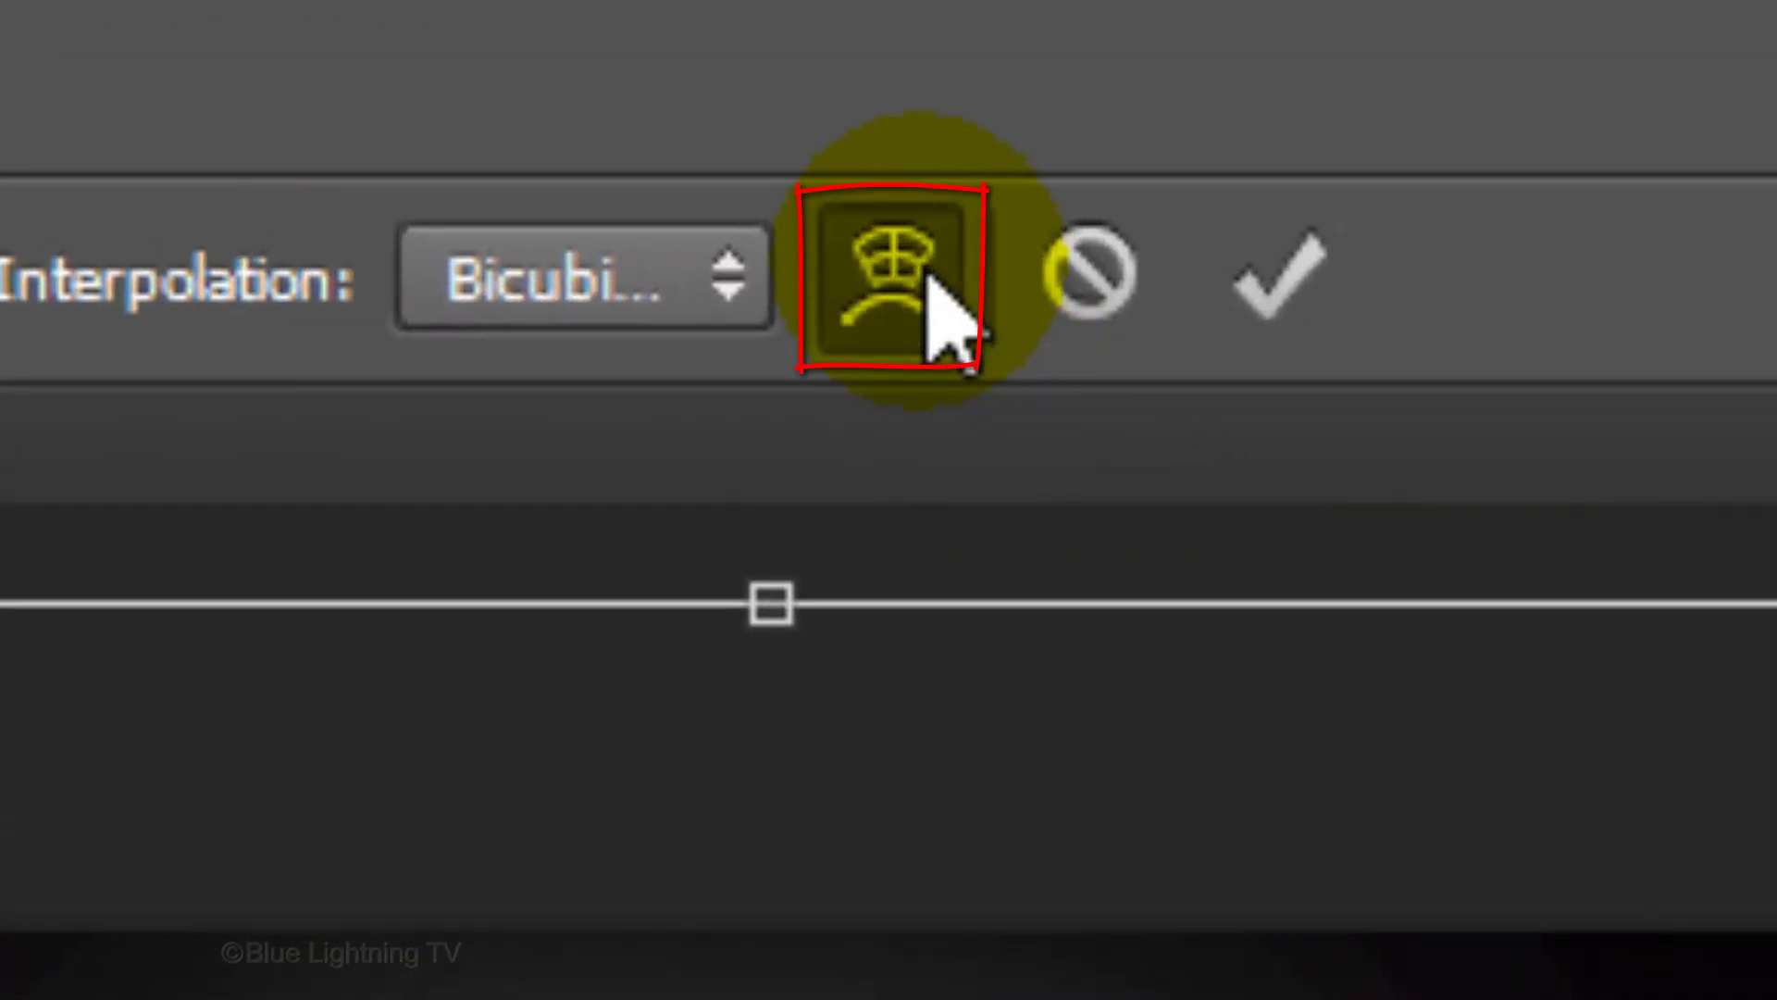
click(930, 280)
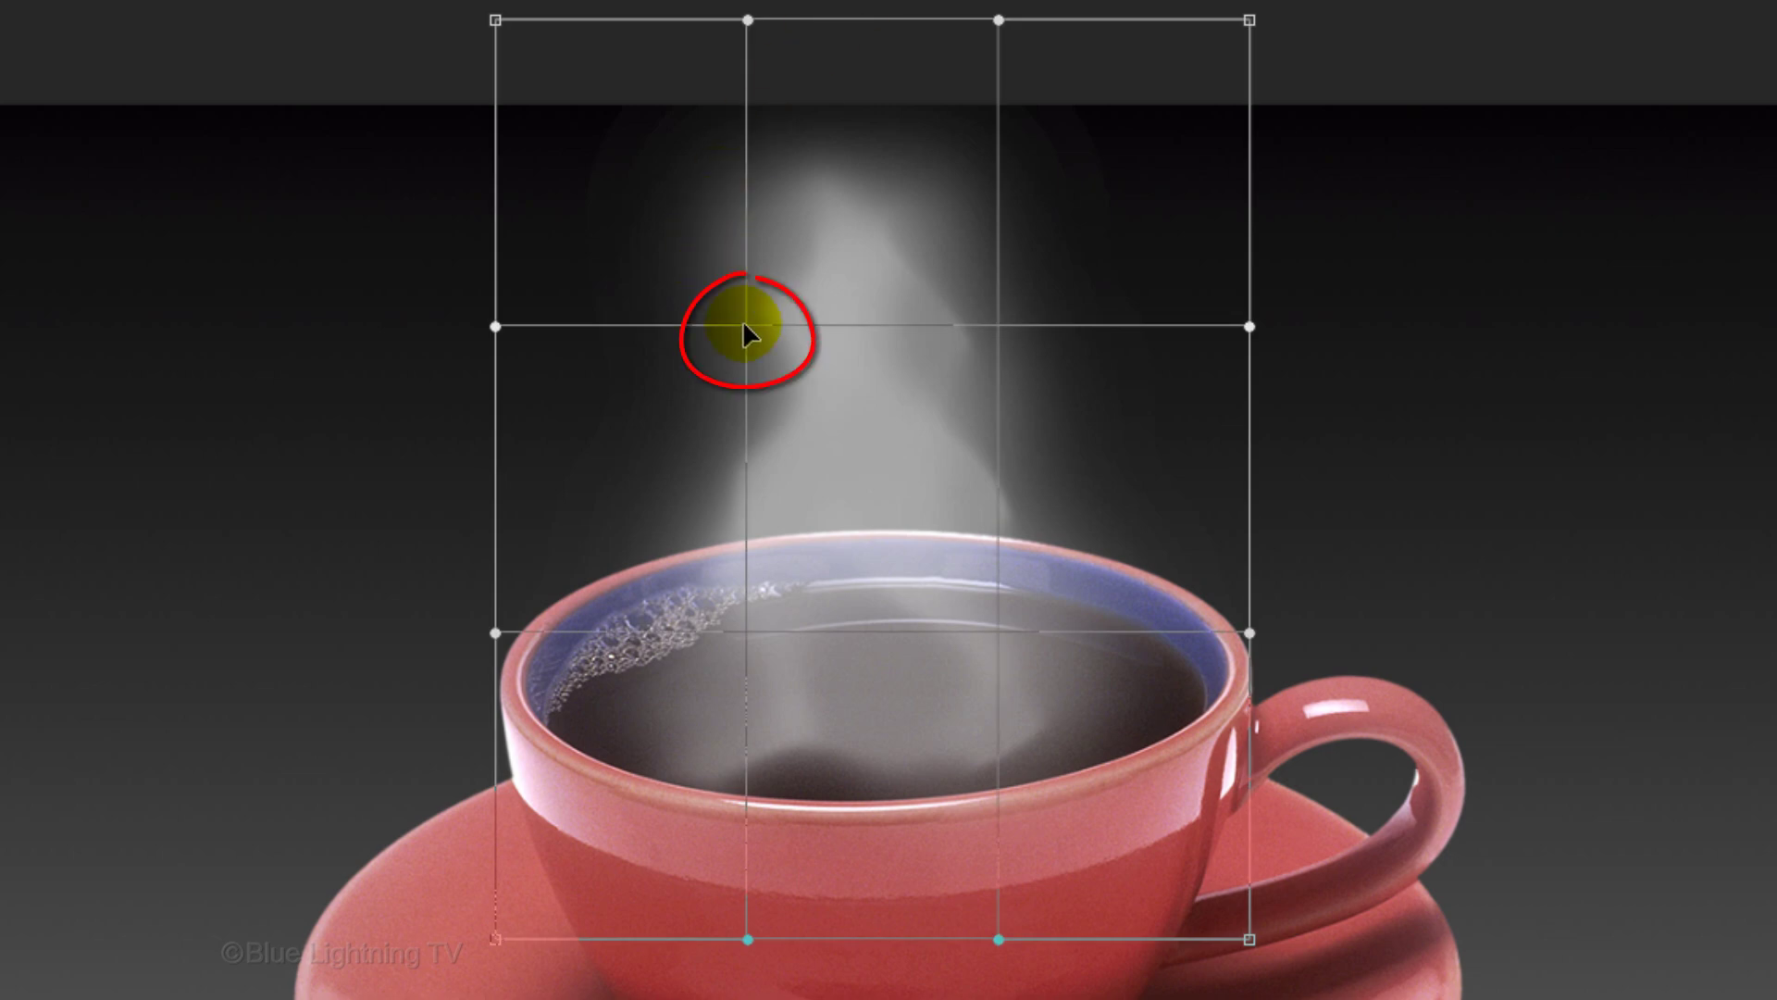
drag(745, 329, 905, 339)
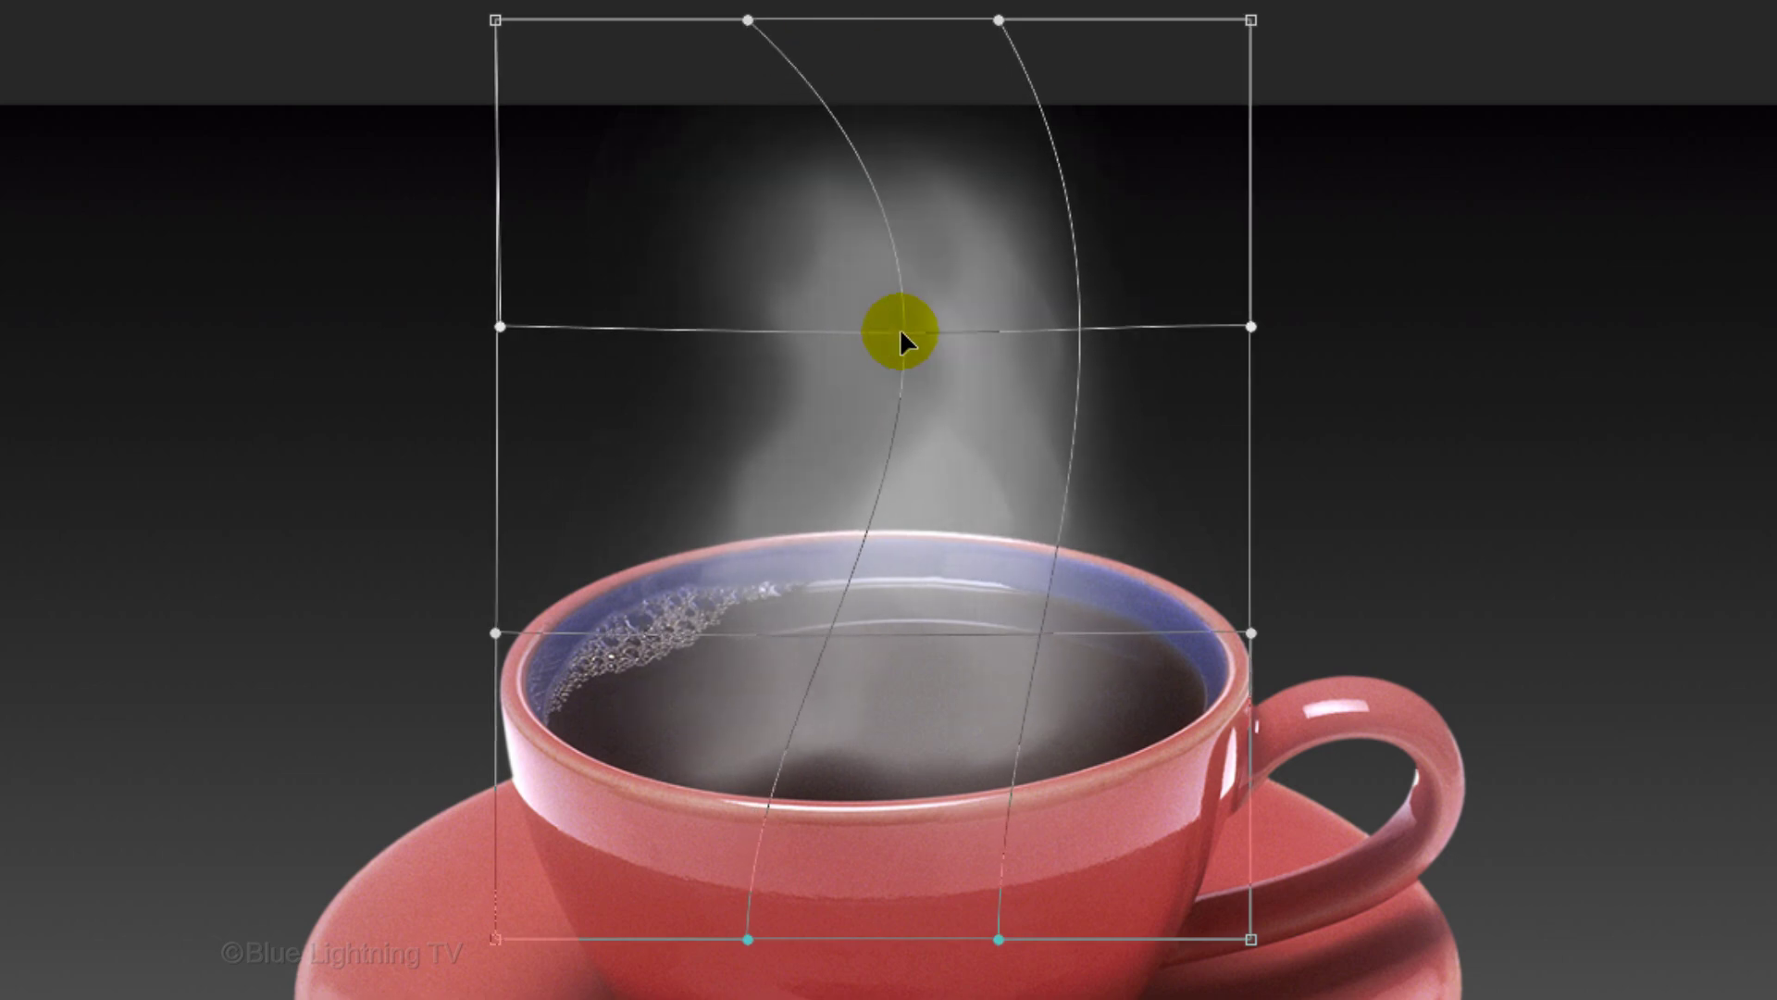
drag(1007, 42, 818, 237)
drag(1251, 326, 1100, 374)
- Curve the lower steam, stretch the top corners, bow the right edge, and commit the warp
drag(754, 599, 734, 647)
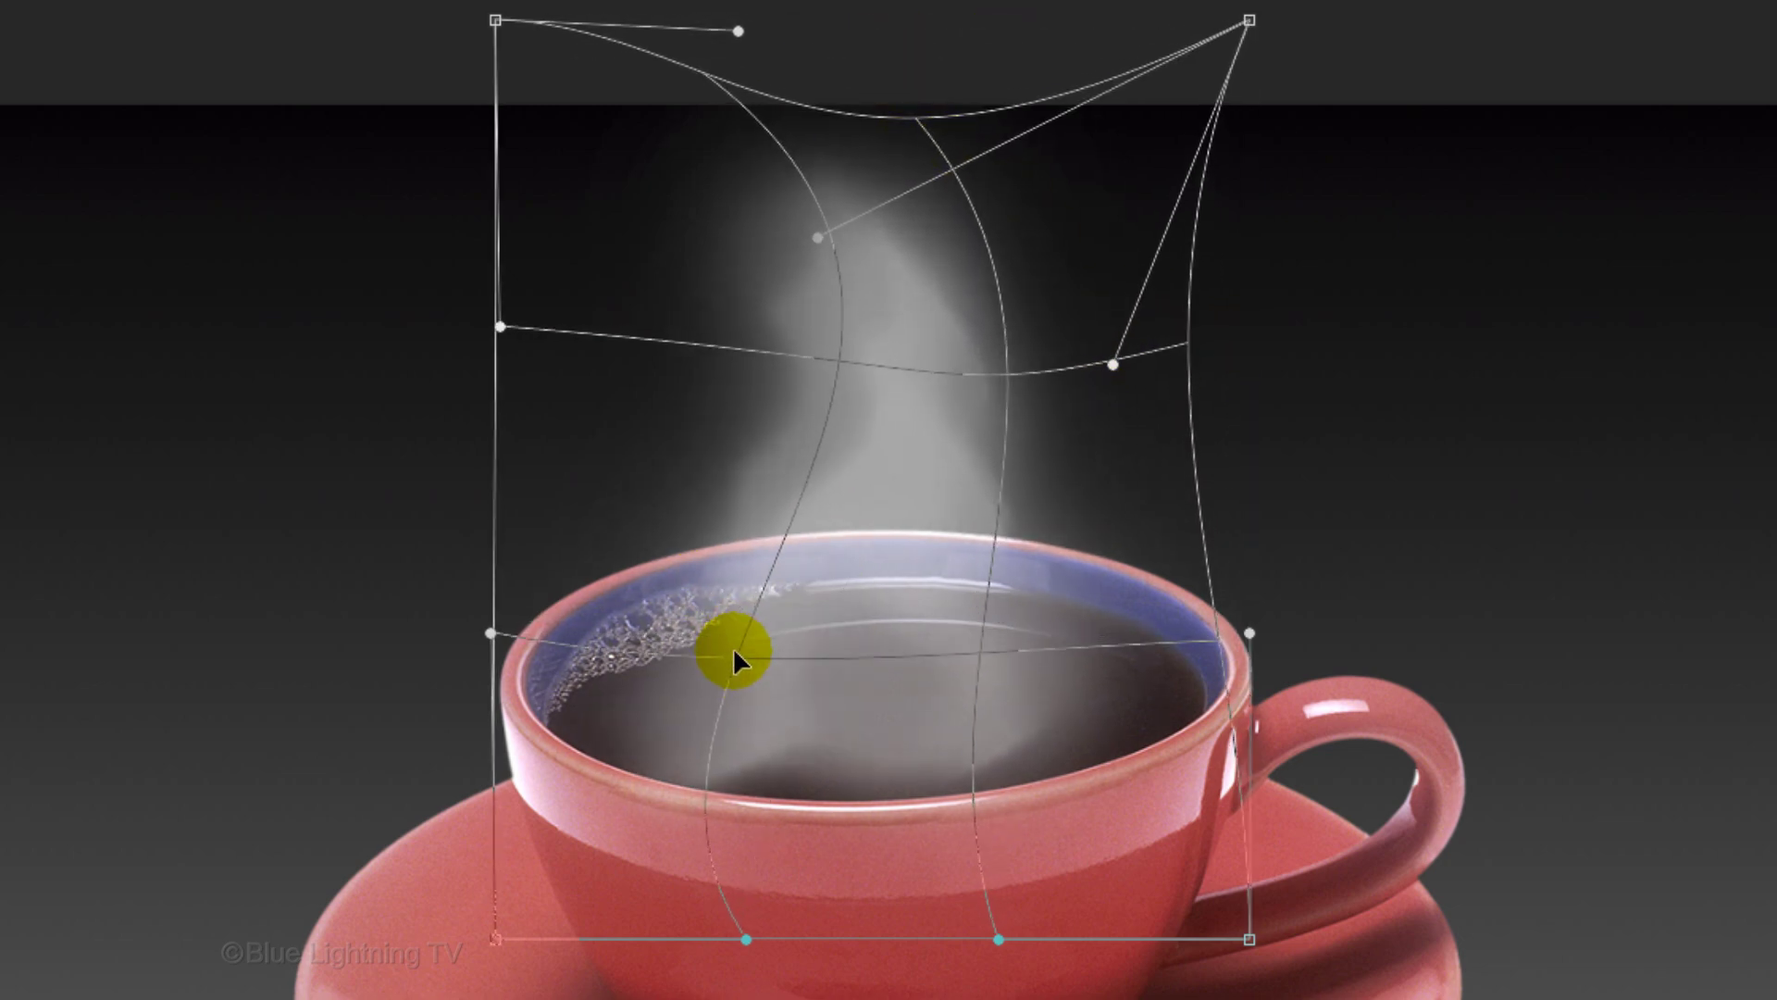
drag(831, 407, 908, 409)
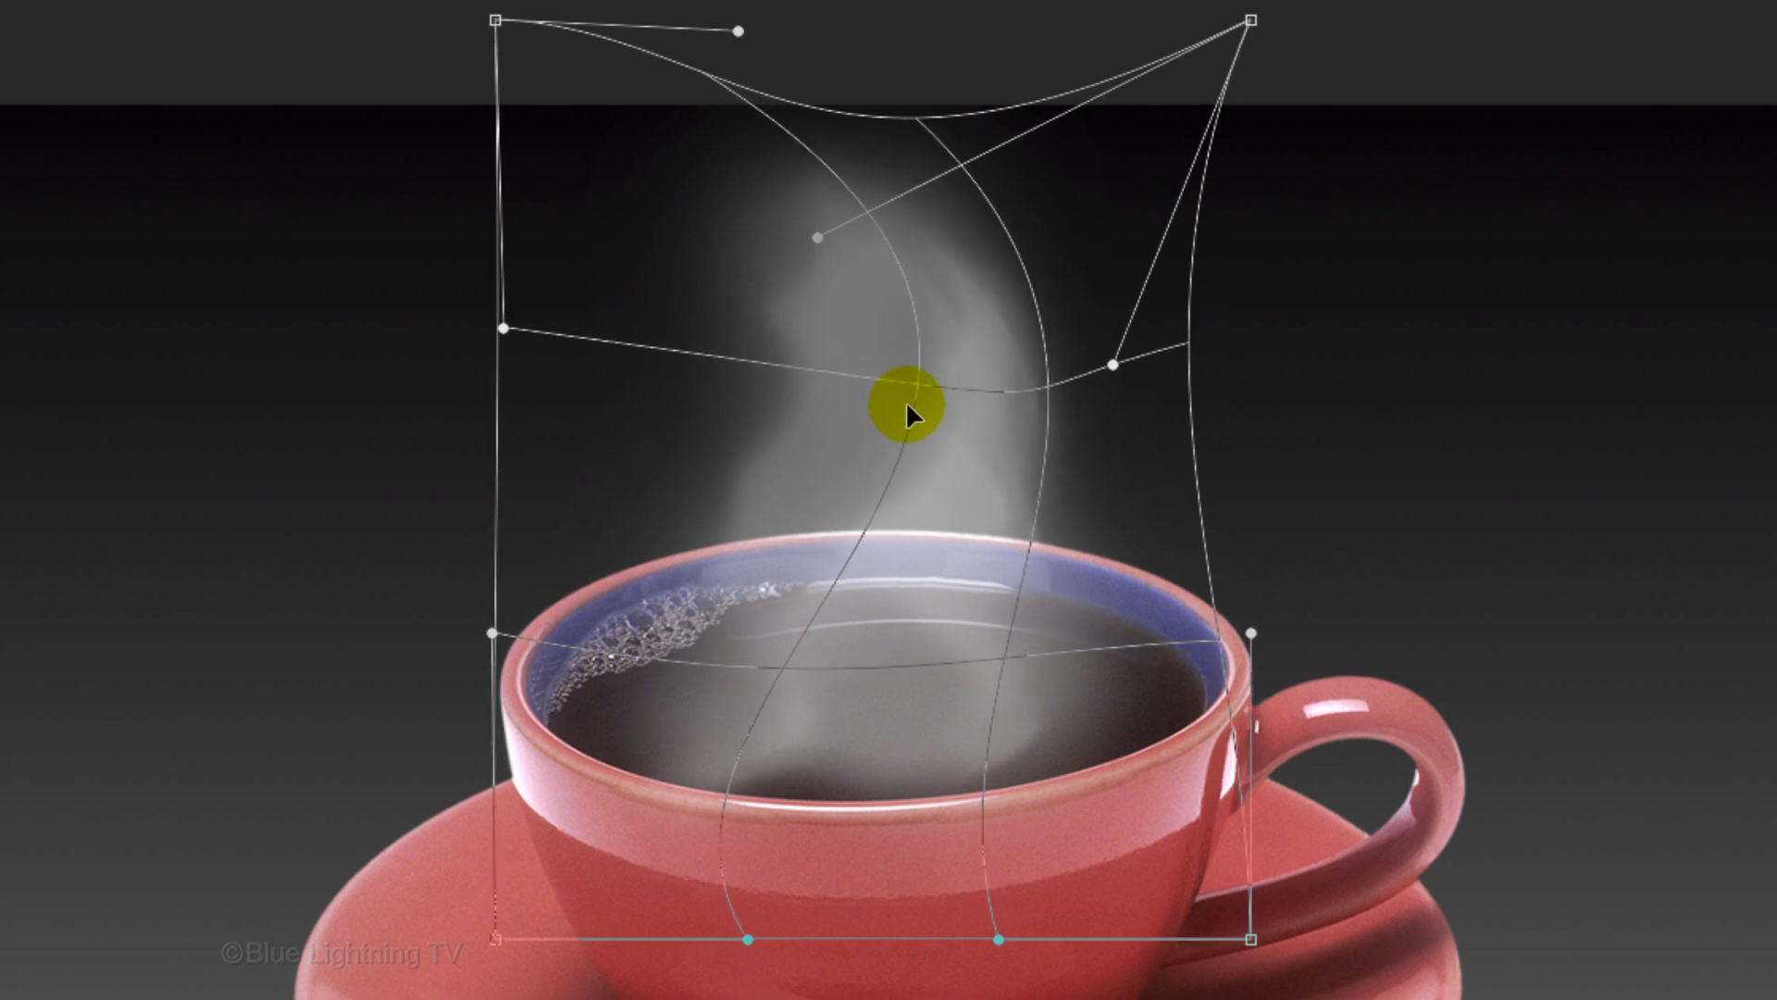
drag(496, 20, 262, 23)
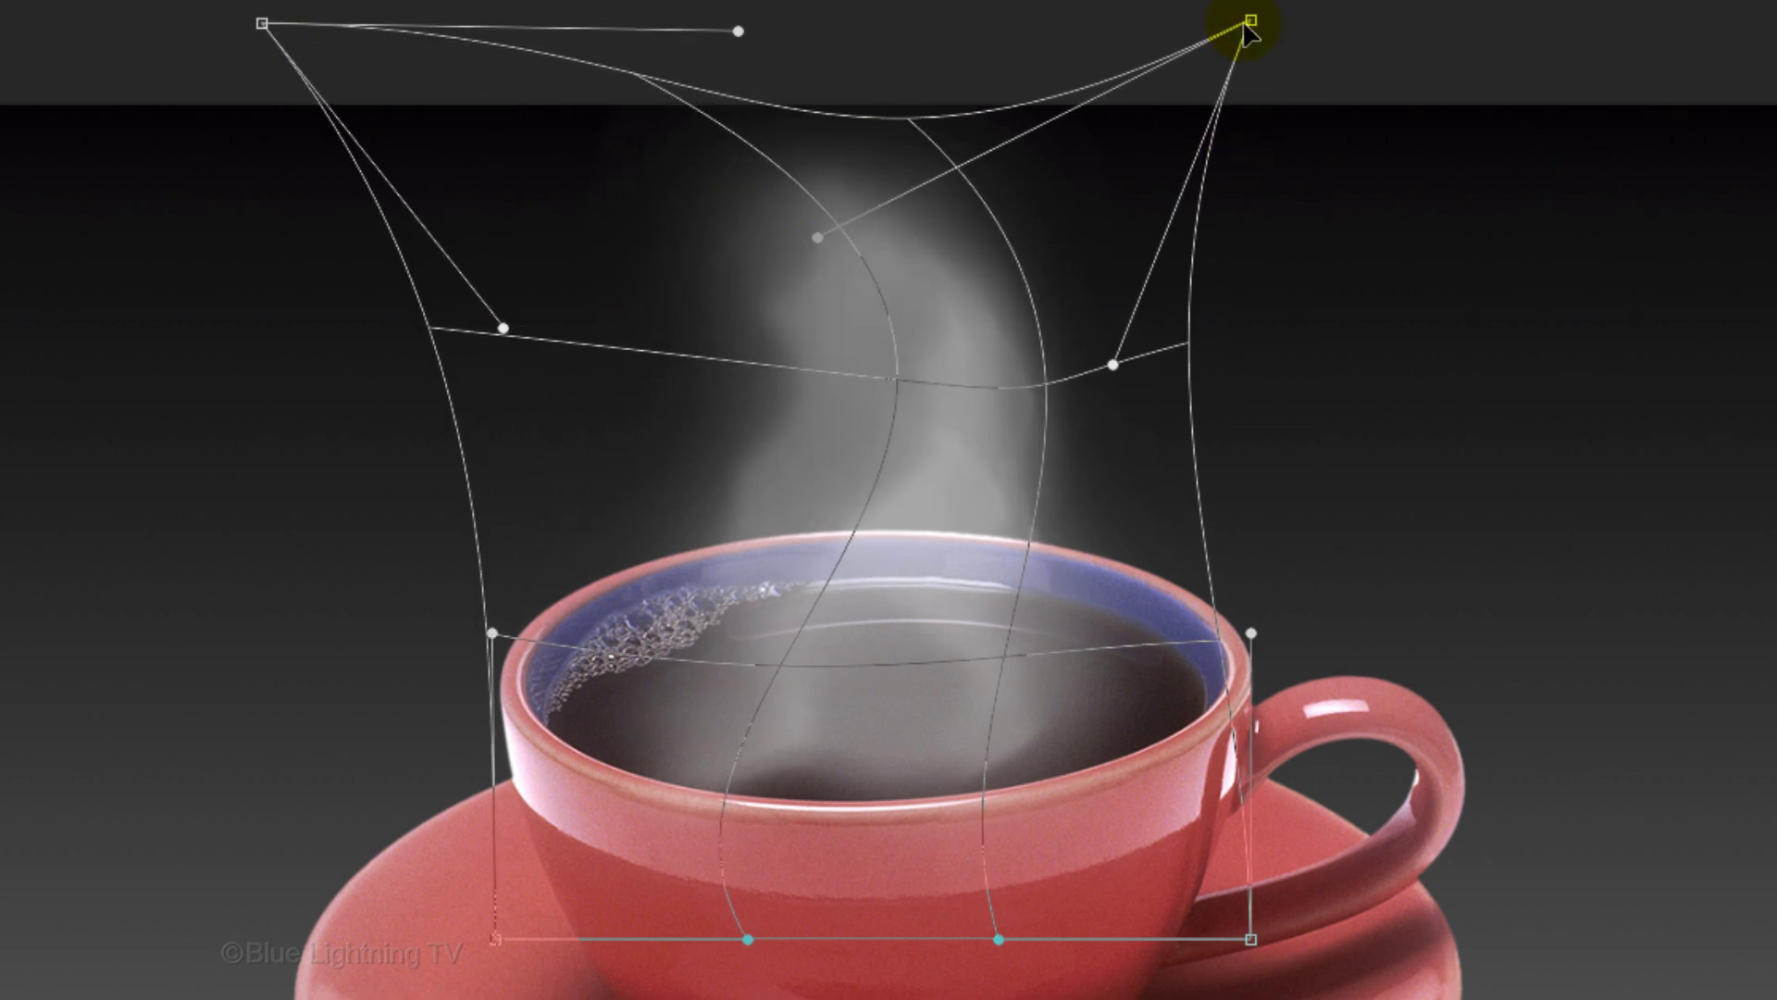
drag(1251, 21, 1153, 78)
drag(1024, 397, 944, 389)
drag(951, 682, 913, 738)
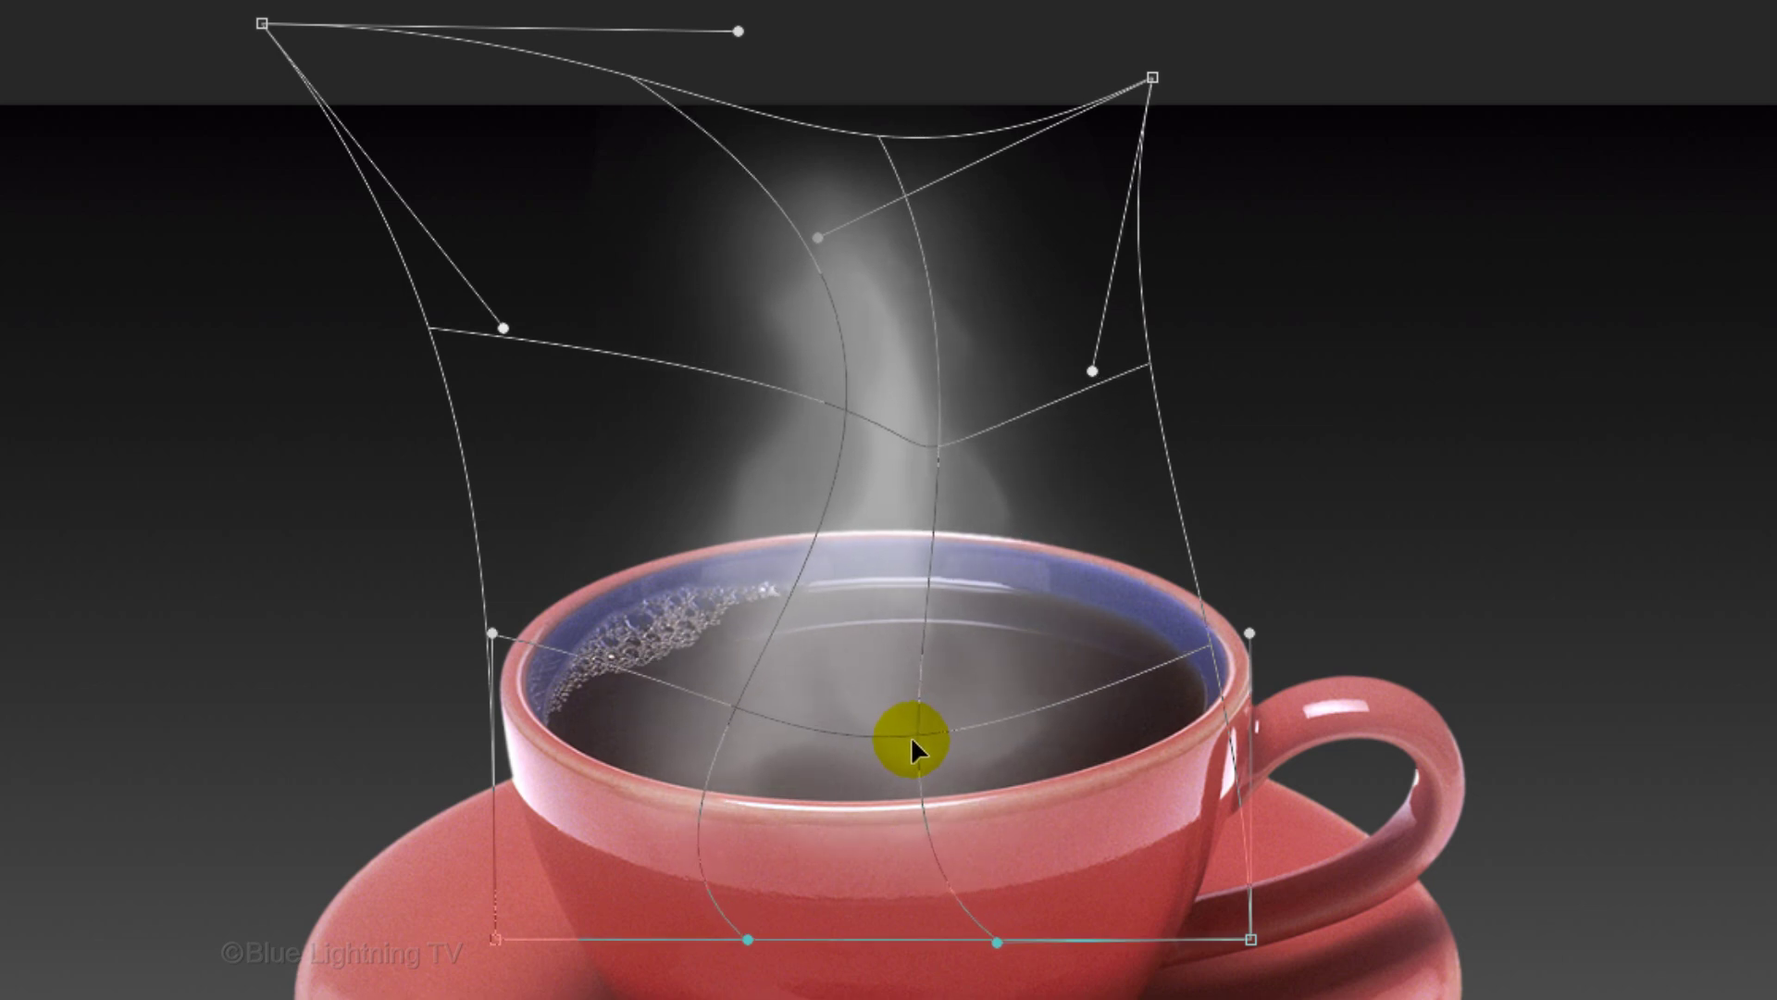
drag(1205, 651, 1342, 580)
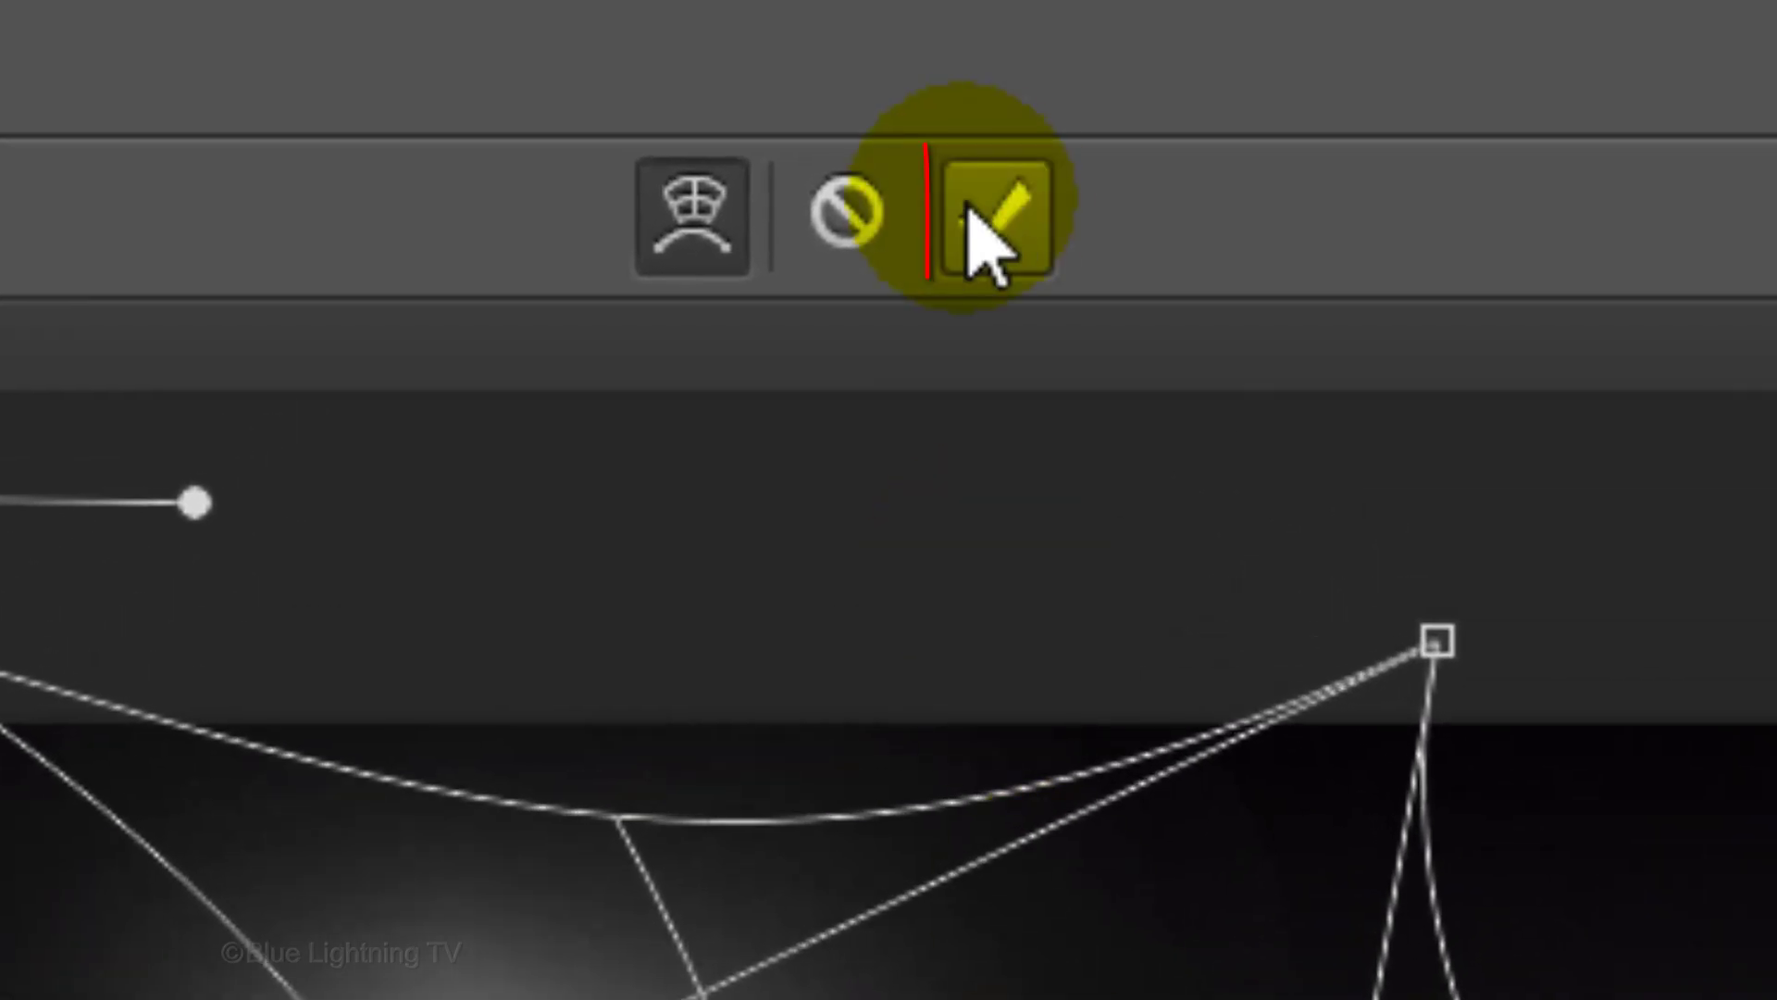
click(986, 214)
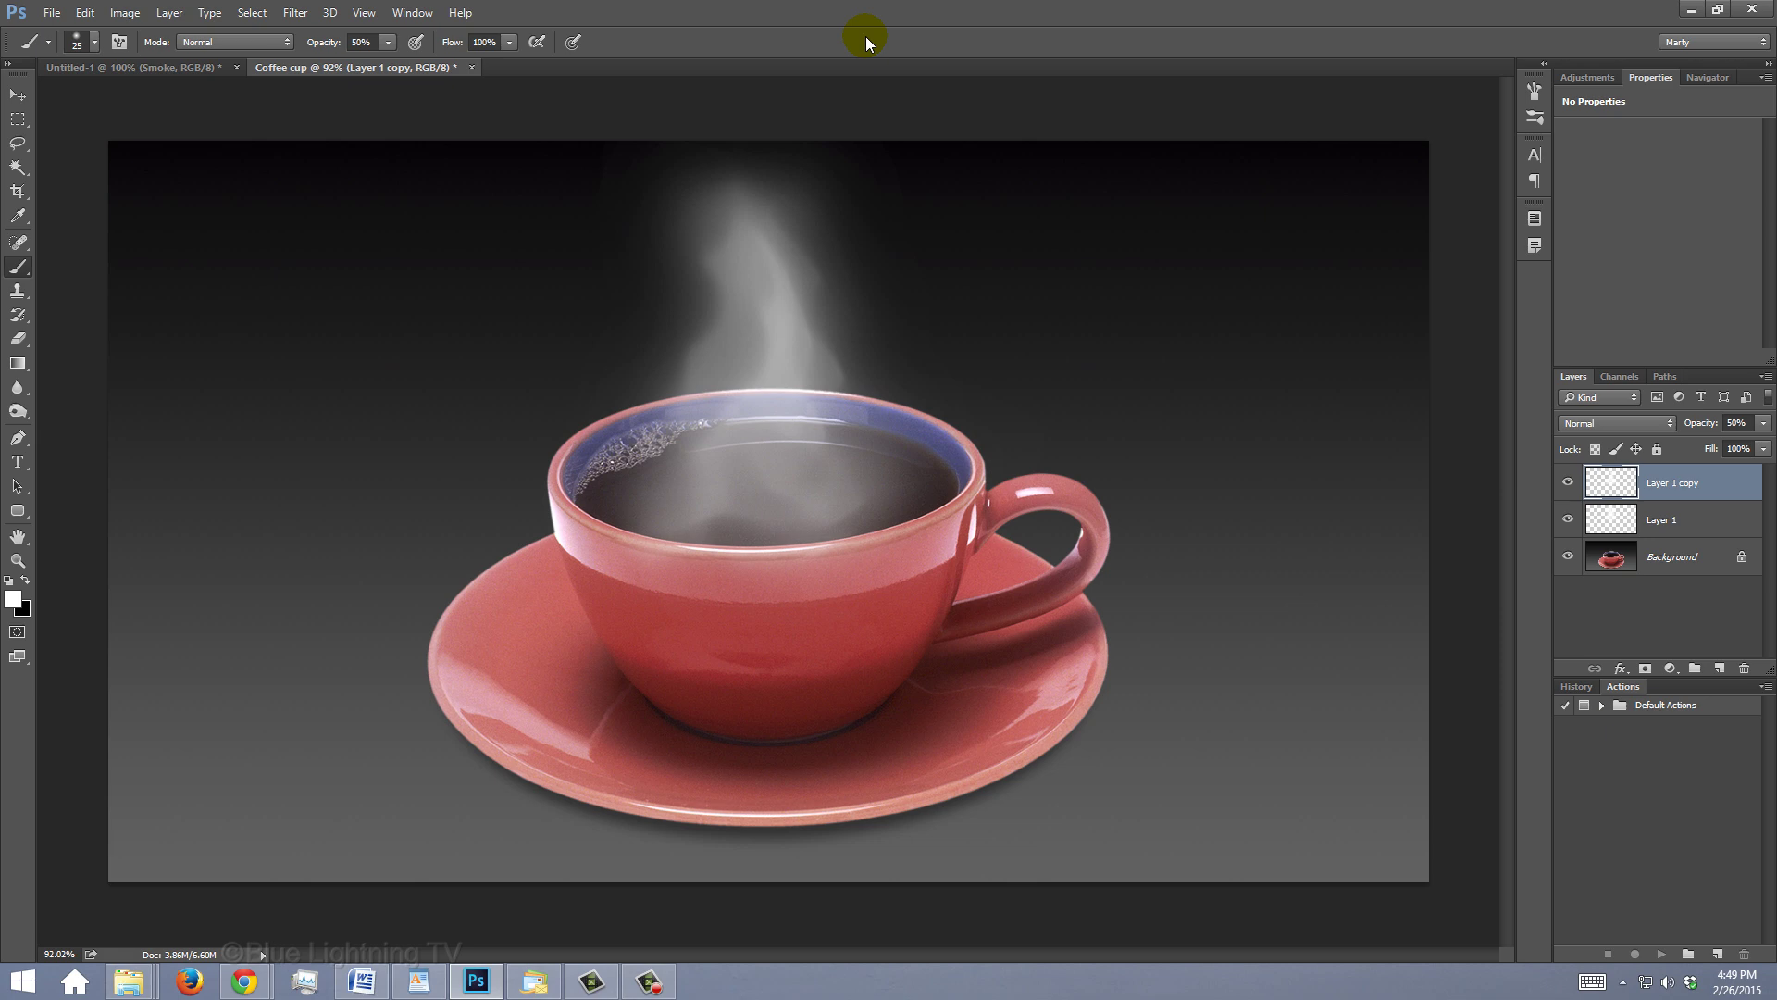
- Add an empty Layer 2 above Layer 1 copy and load Layer 1's steam as a selection
key(ctrl+0)
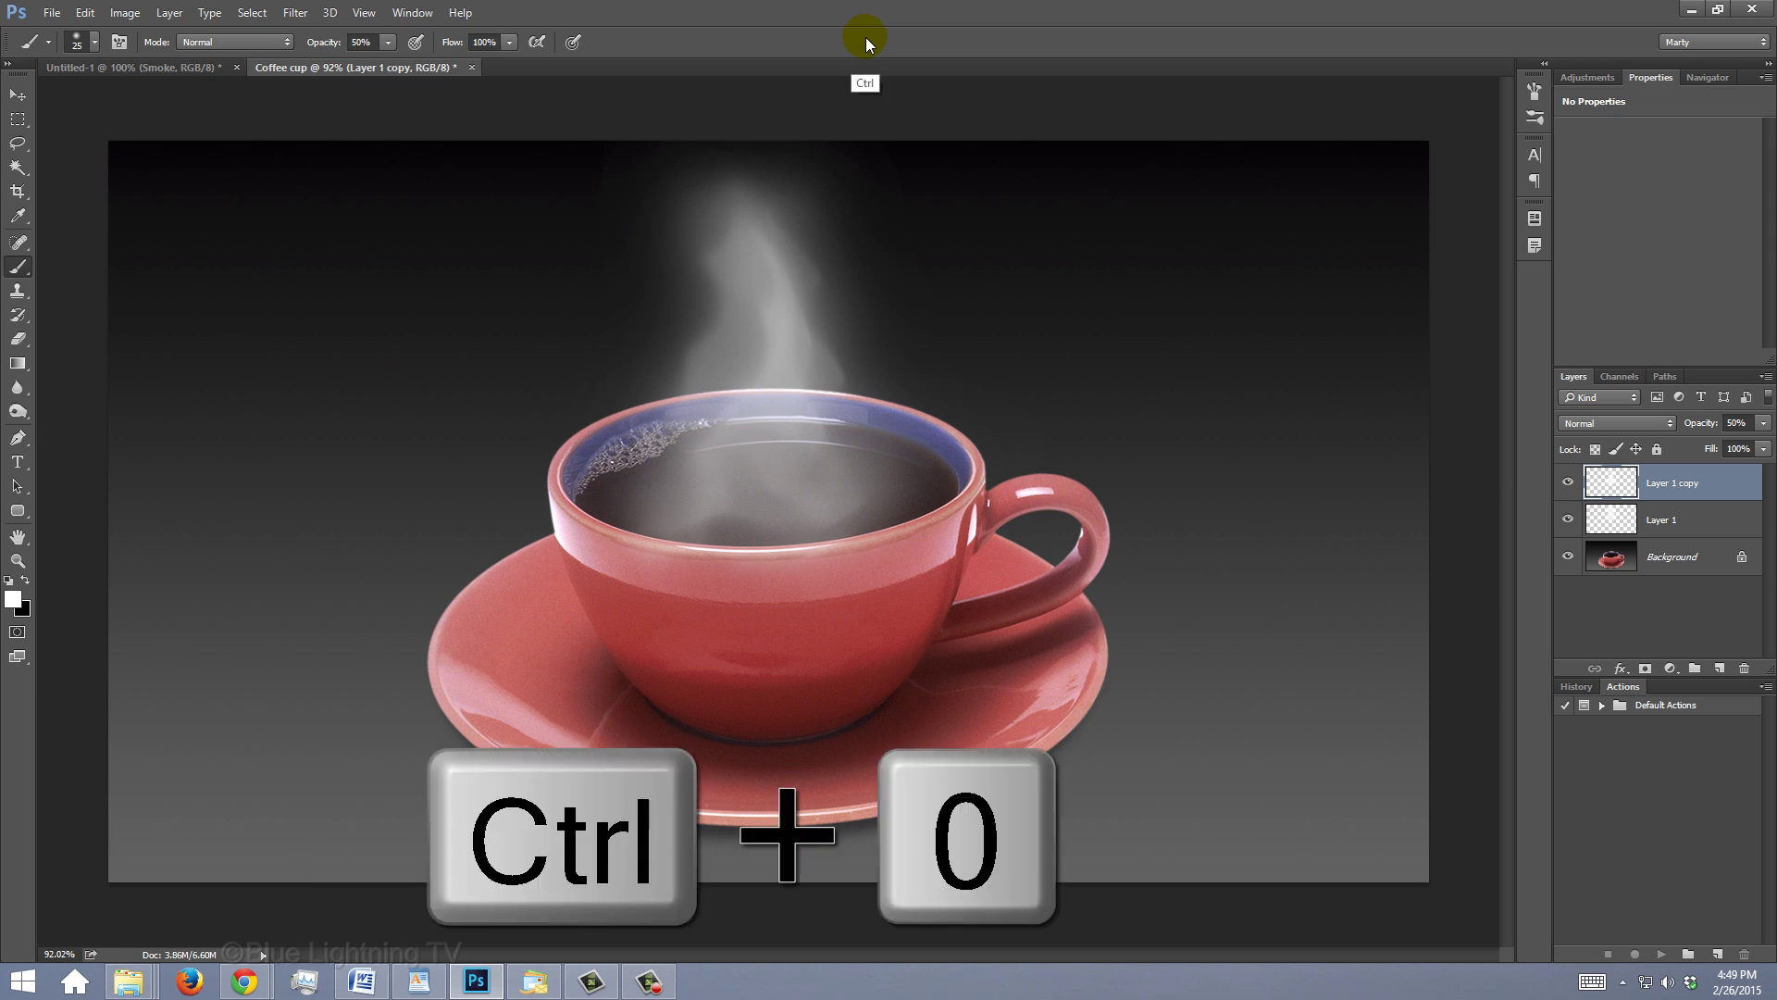
key(ctrl+0)
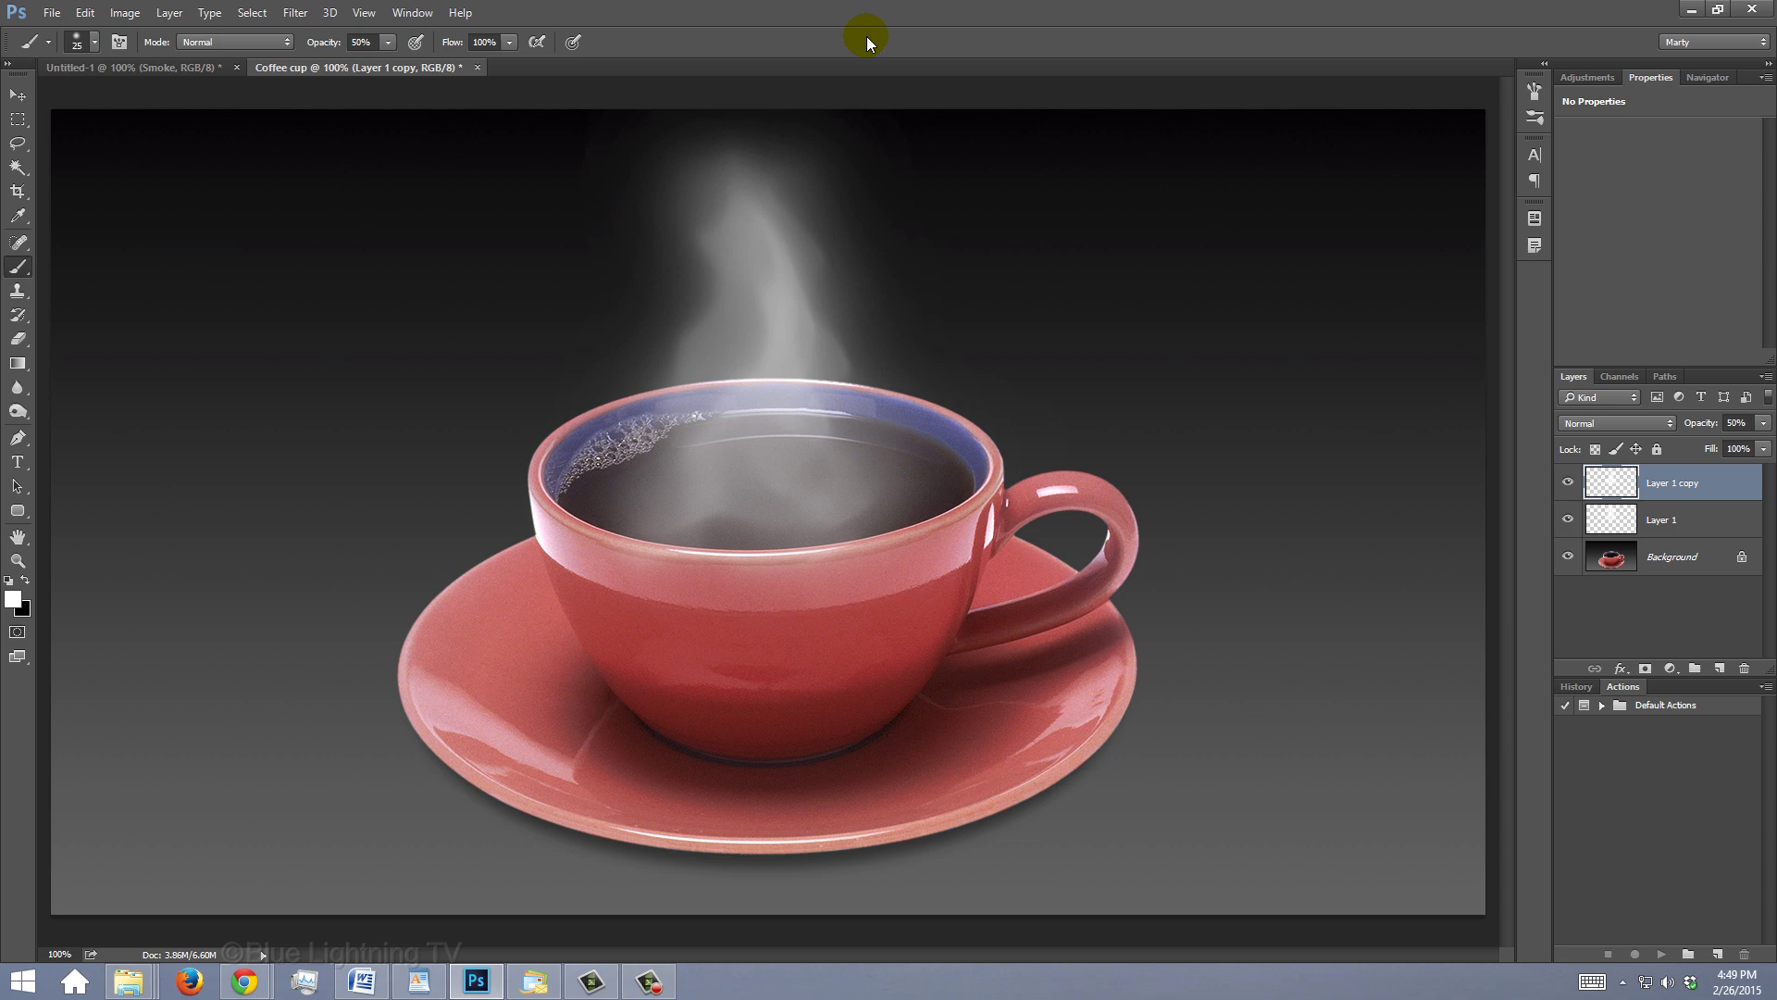
key(ctrl+1)
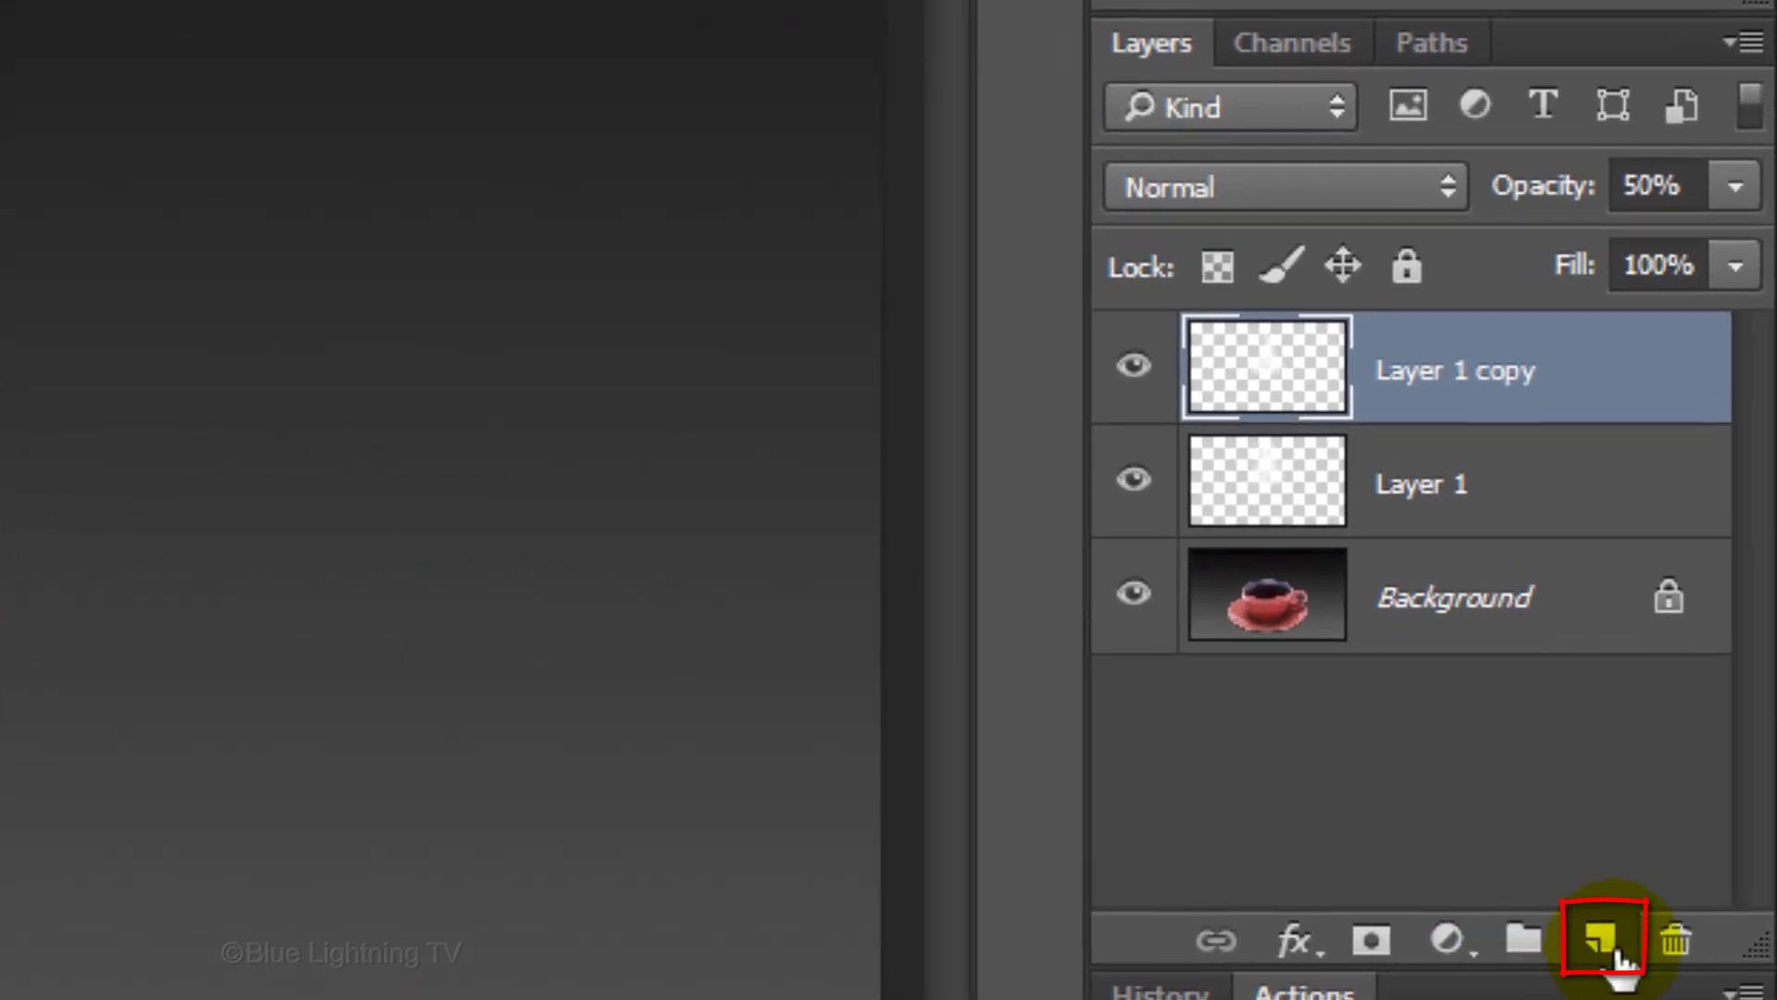
click(1610, 951)
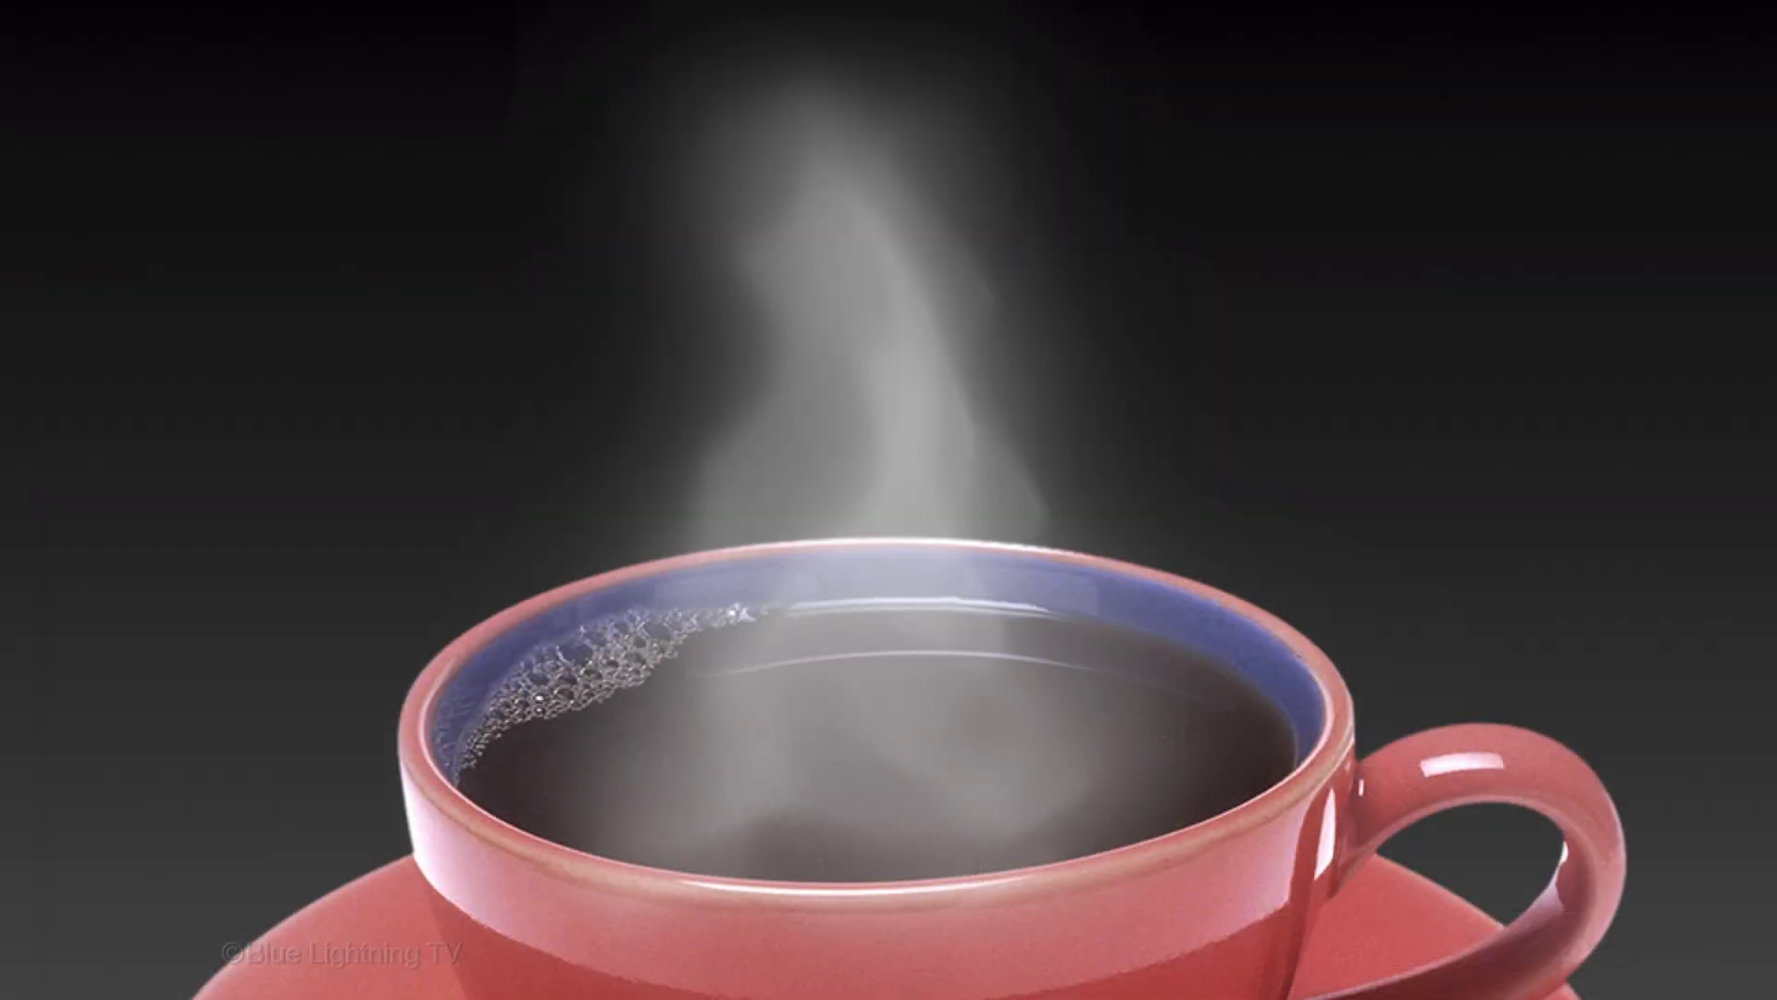
ctrl+click(1296, 604)
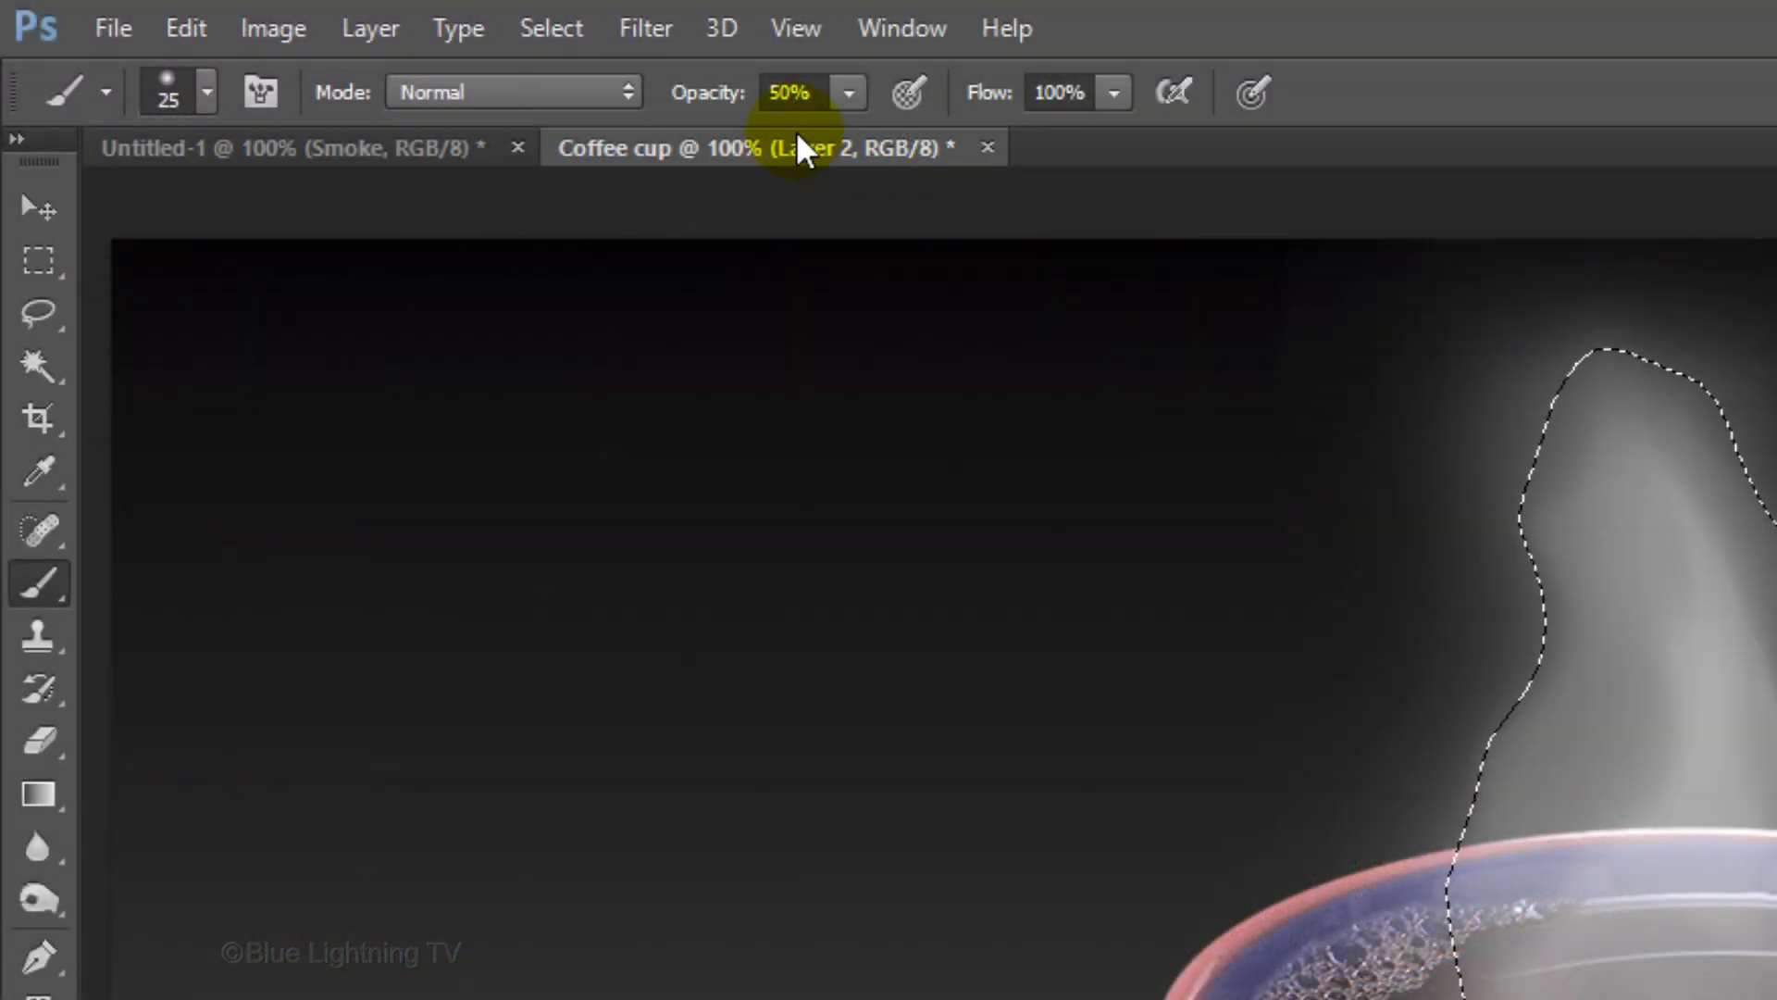
- Render Clouds into the steam-shaped selection on Layer 2, then deselect
click(659, 30)
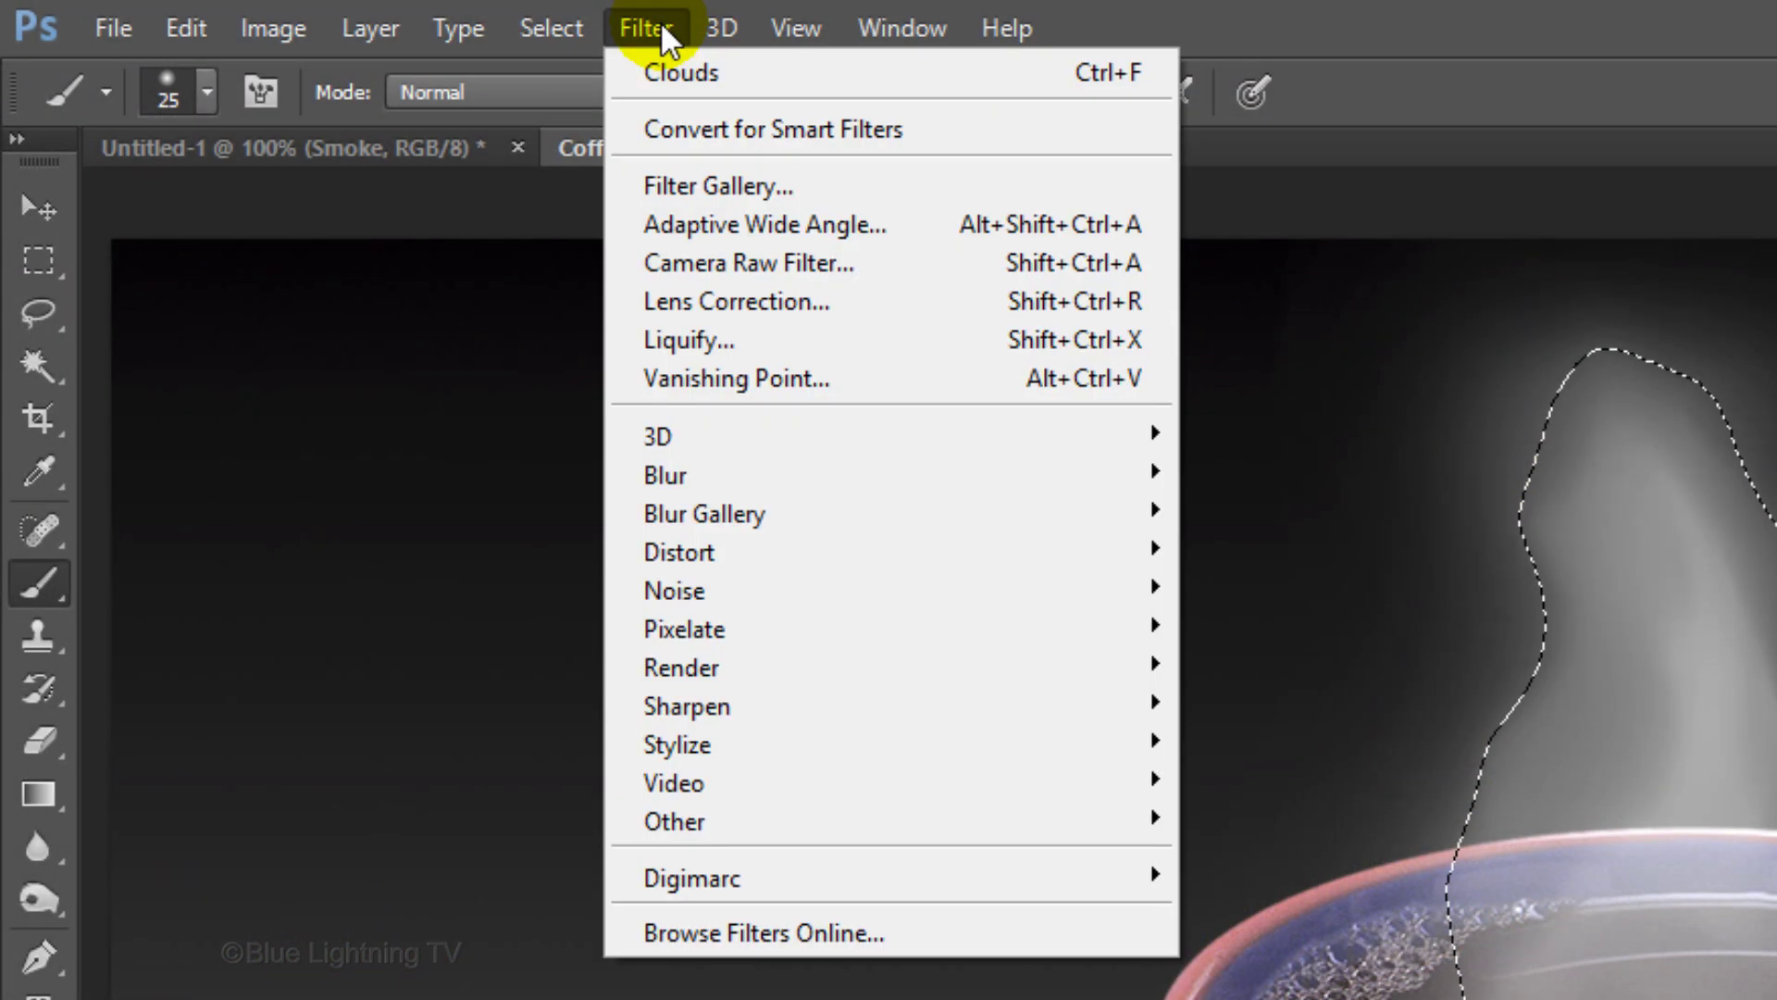
mouse_move(734, 675)
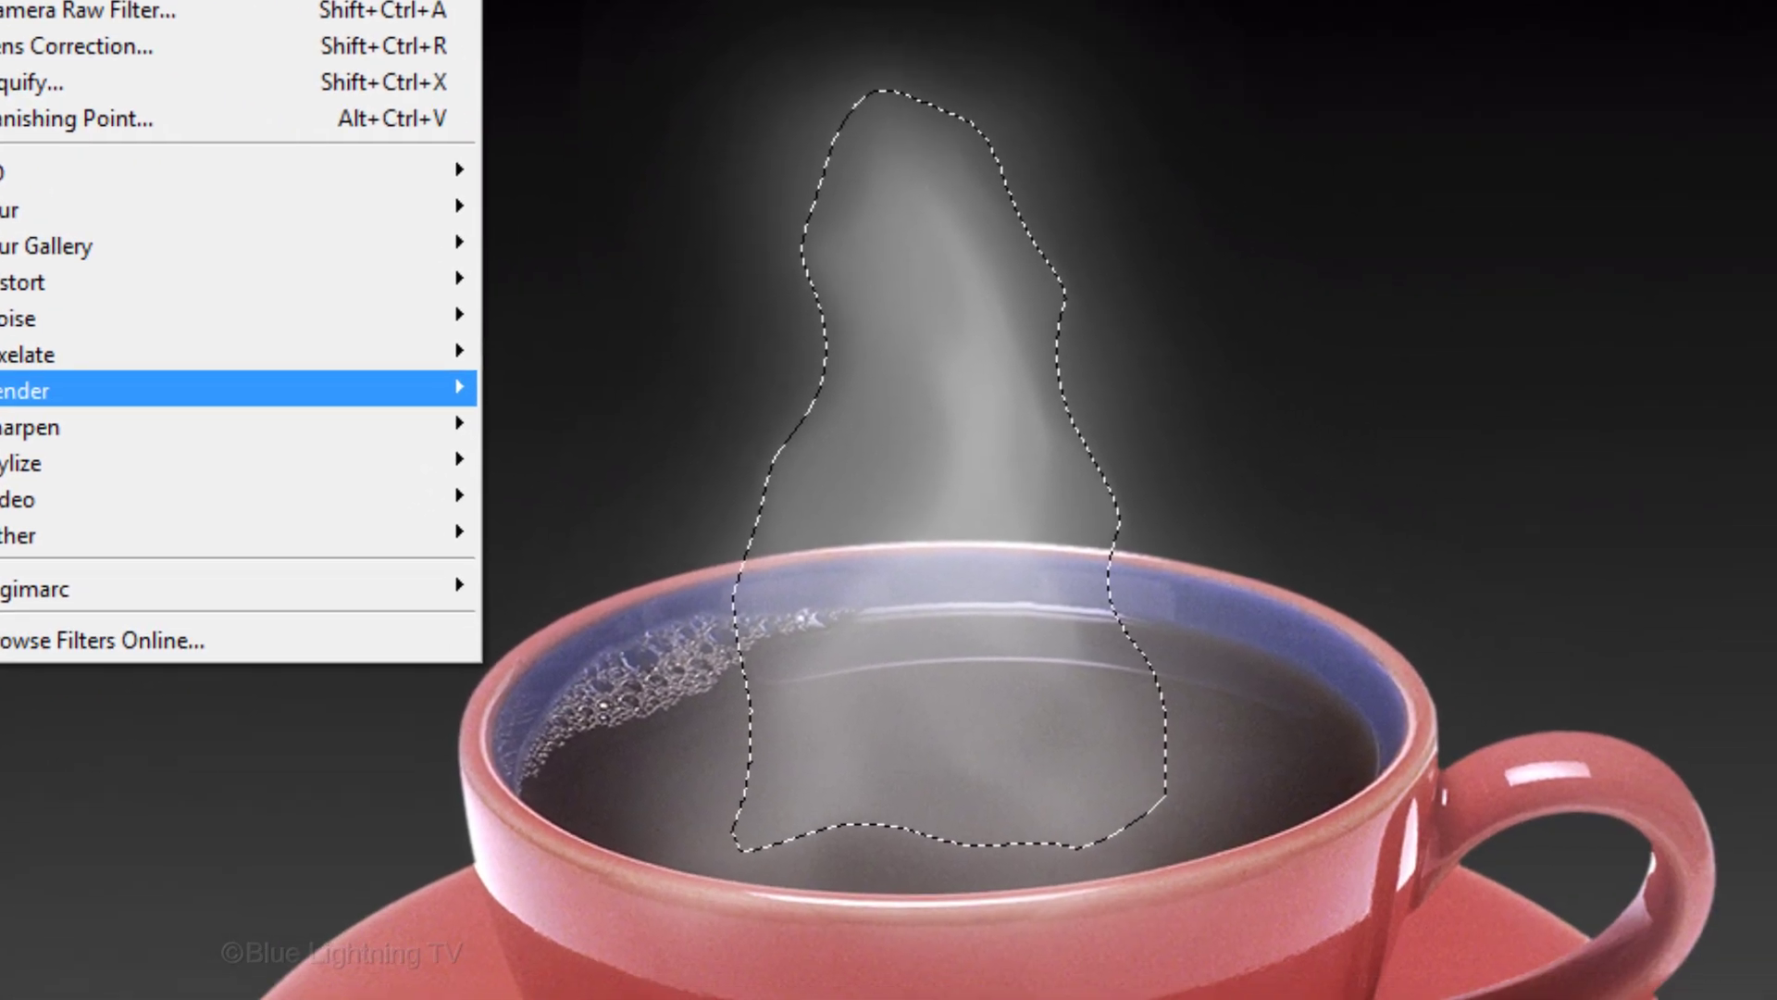
click(442, 802)
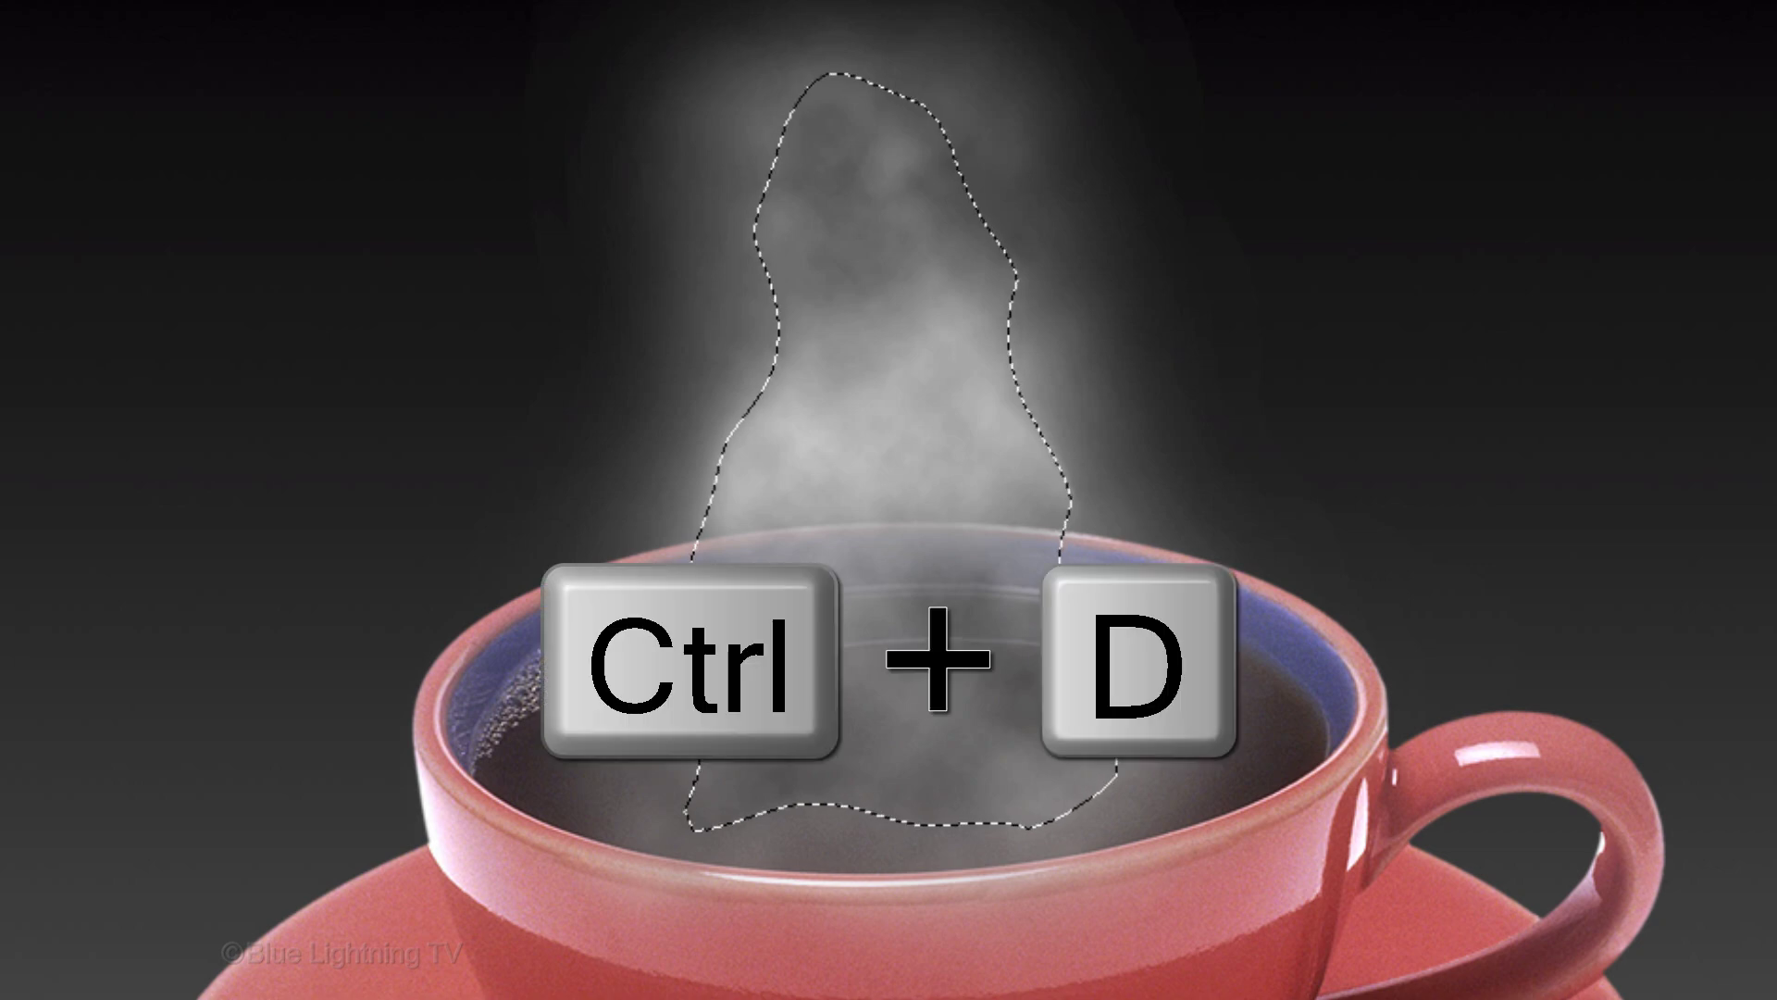
key(ctrl+d)
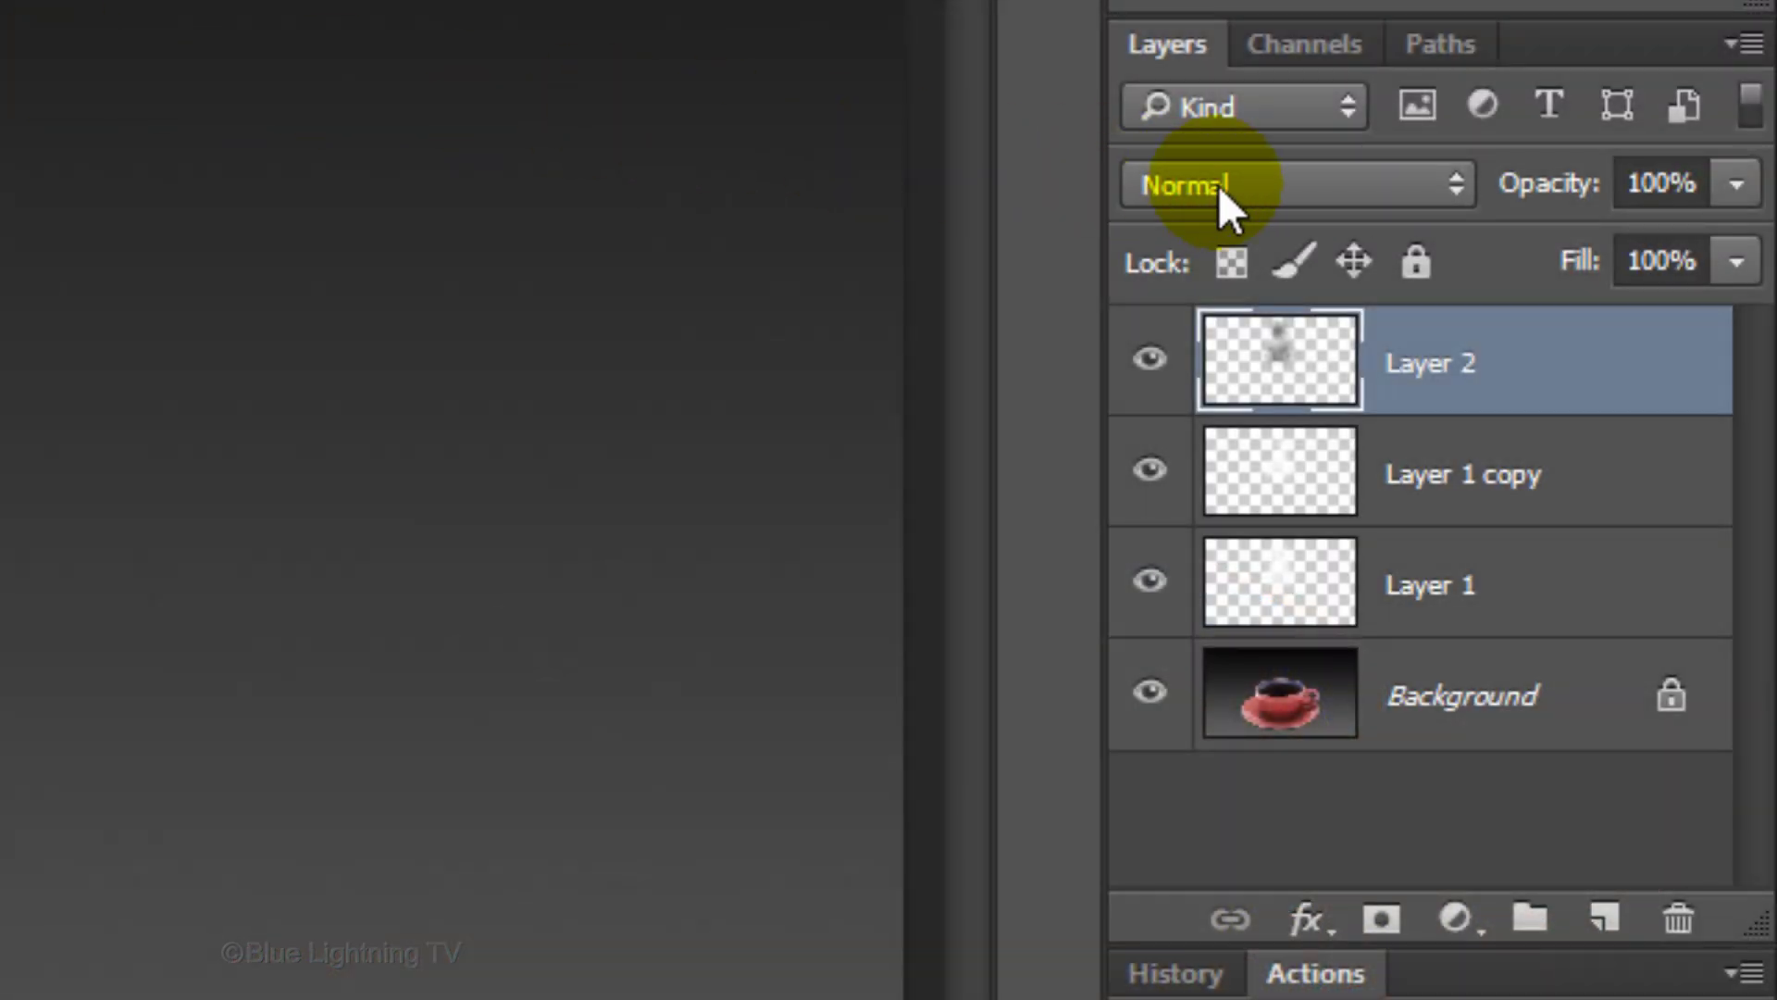
- Set Layer 2's blend mode to Overlay and add a layer mask to Layer 1 copy
click(1218, 186)
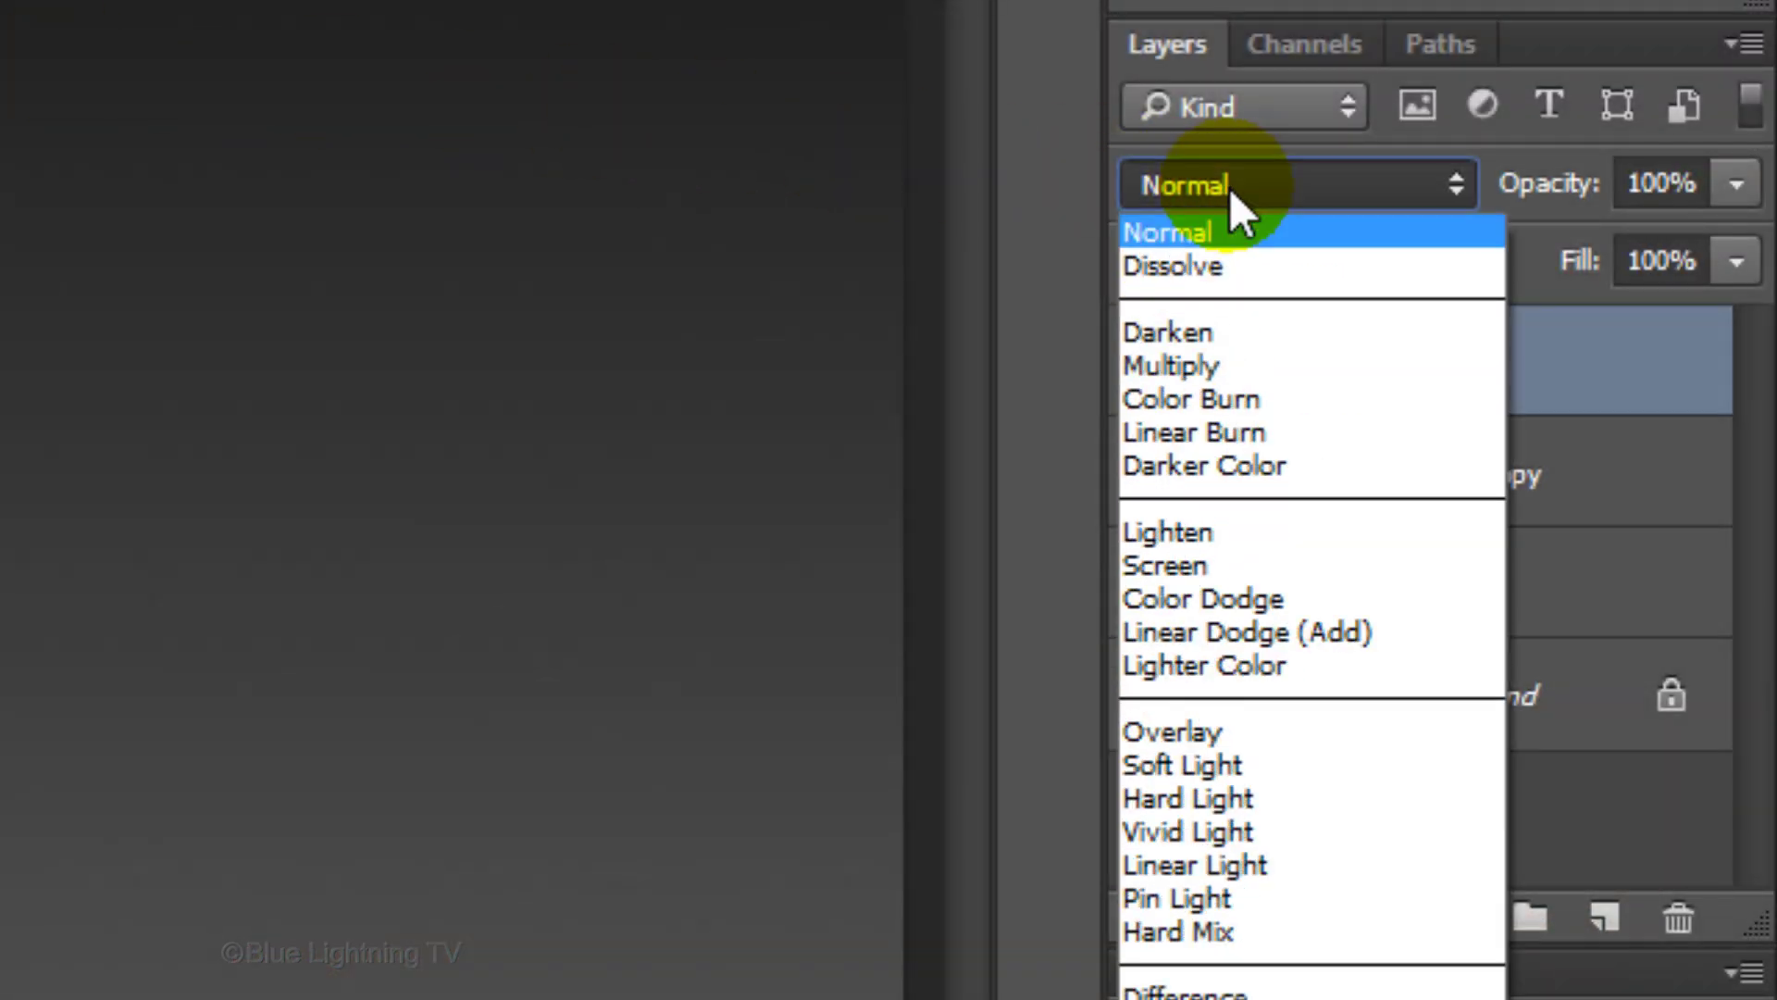
click(1187, 732)
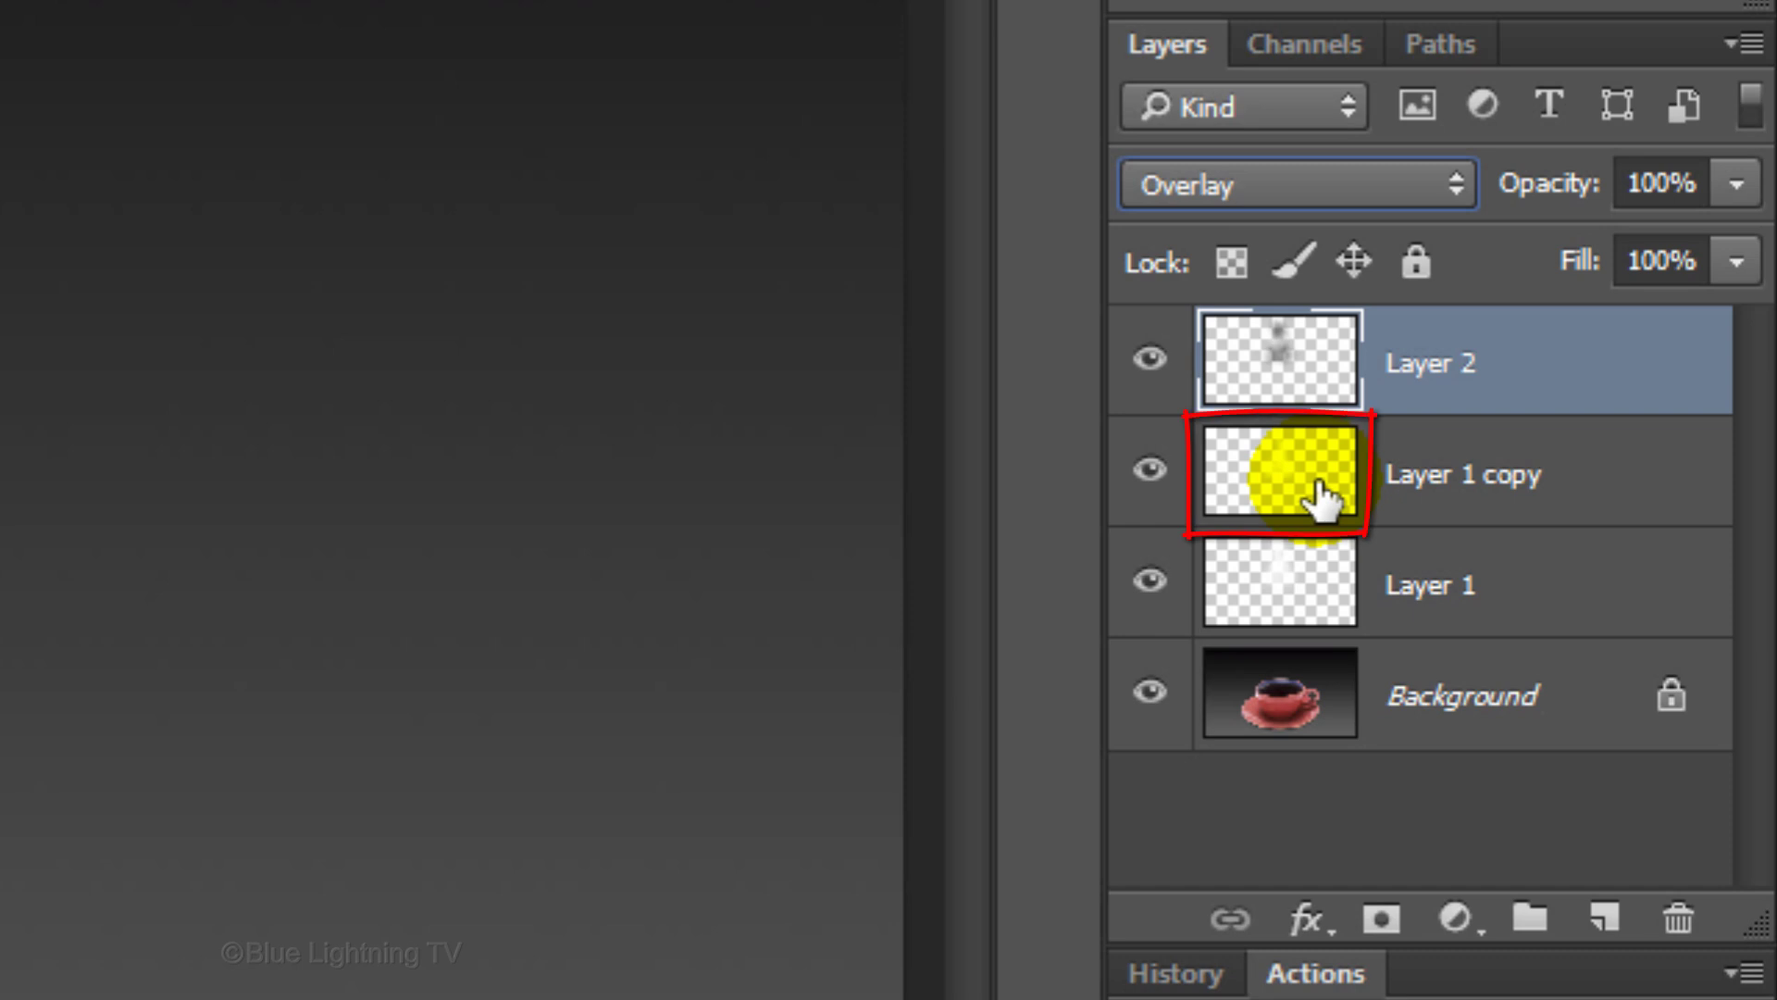
click(1321, 500)
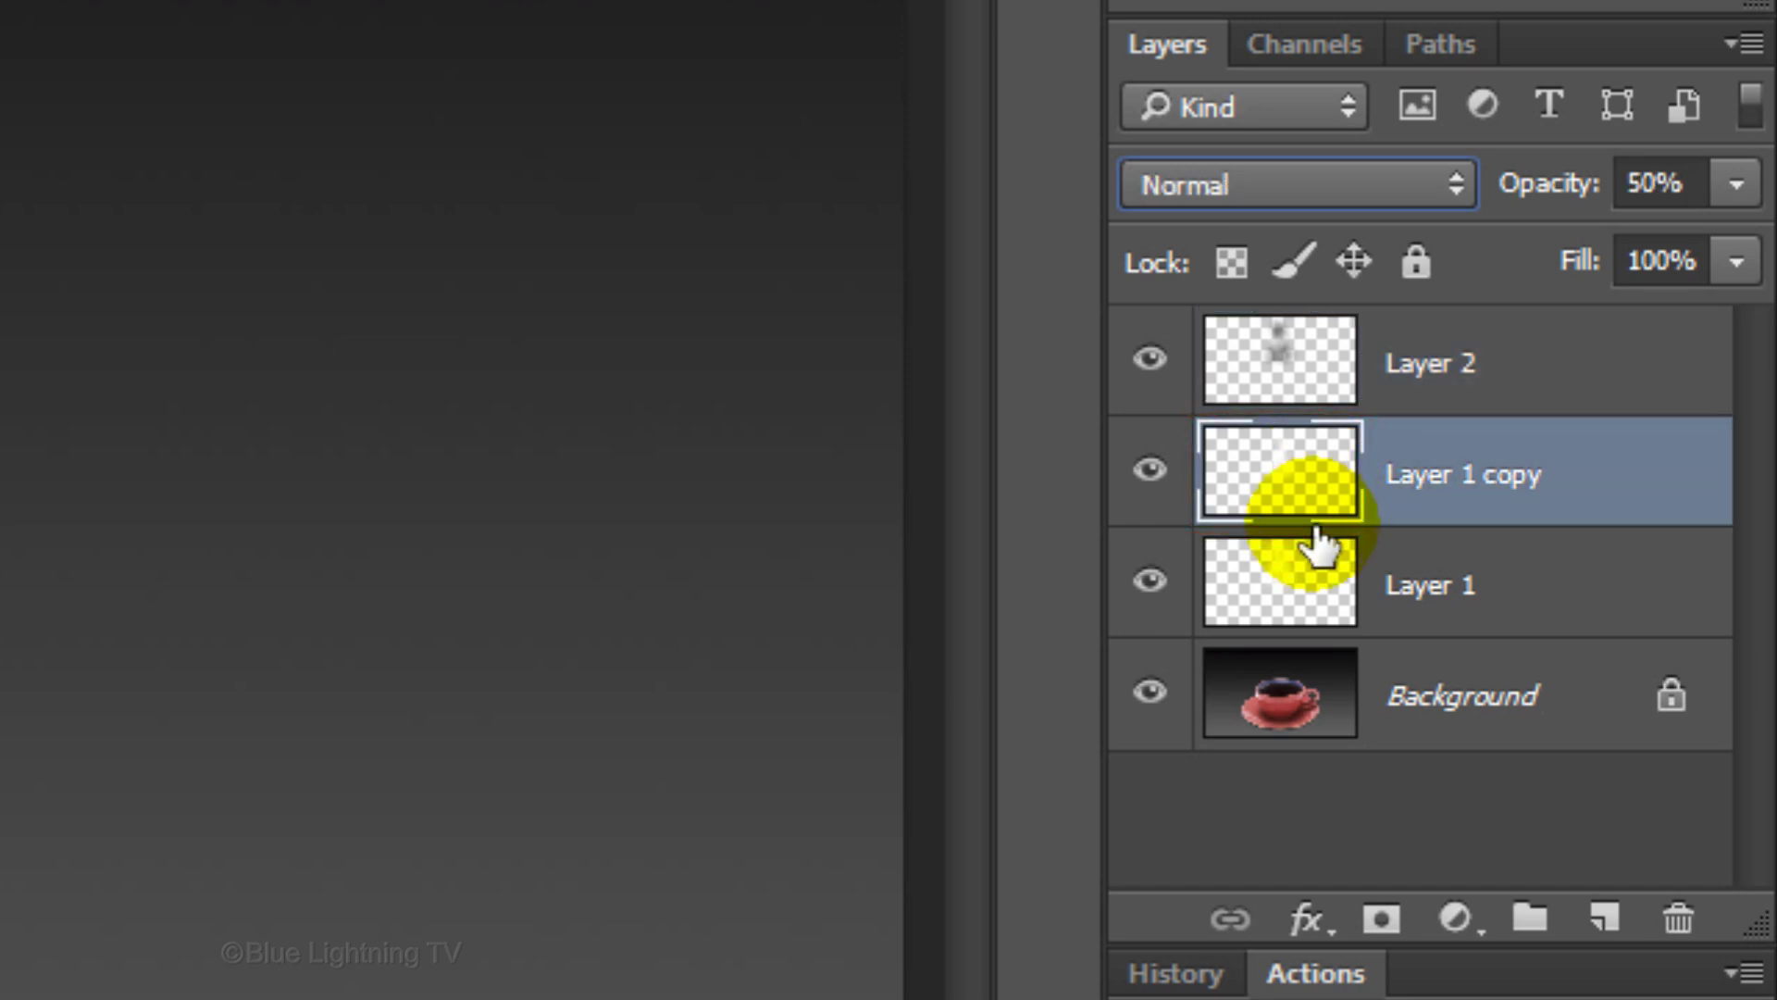
click(1381, 918)
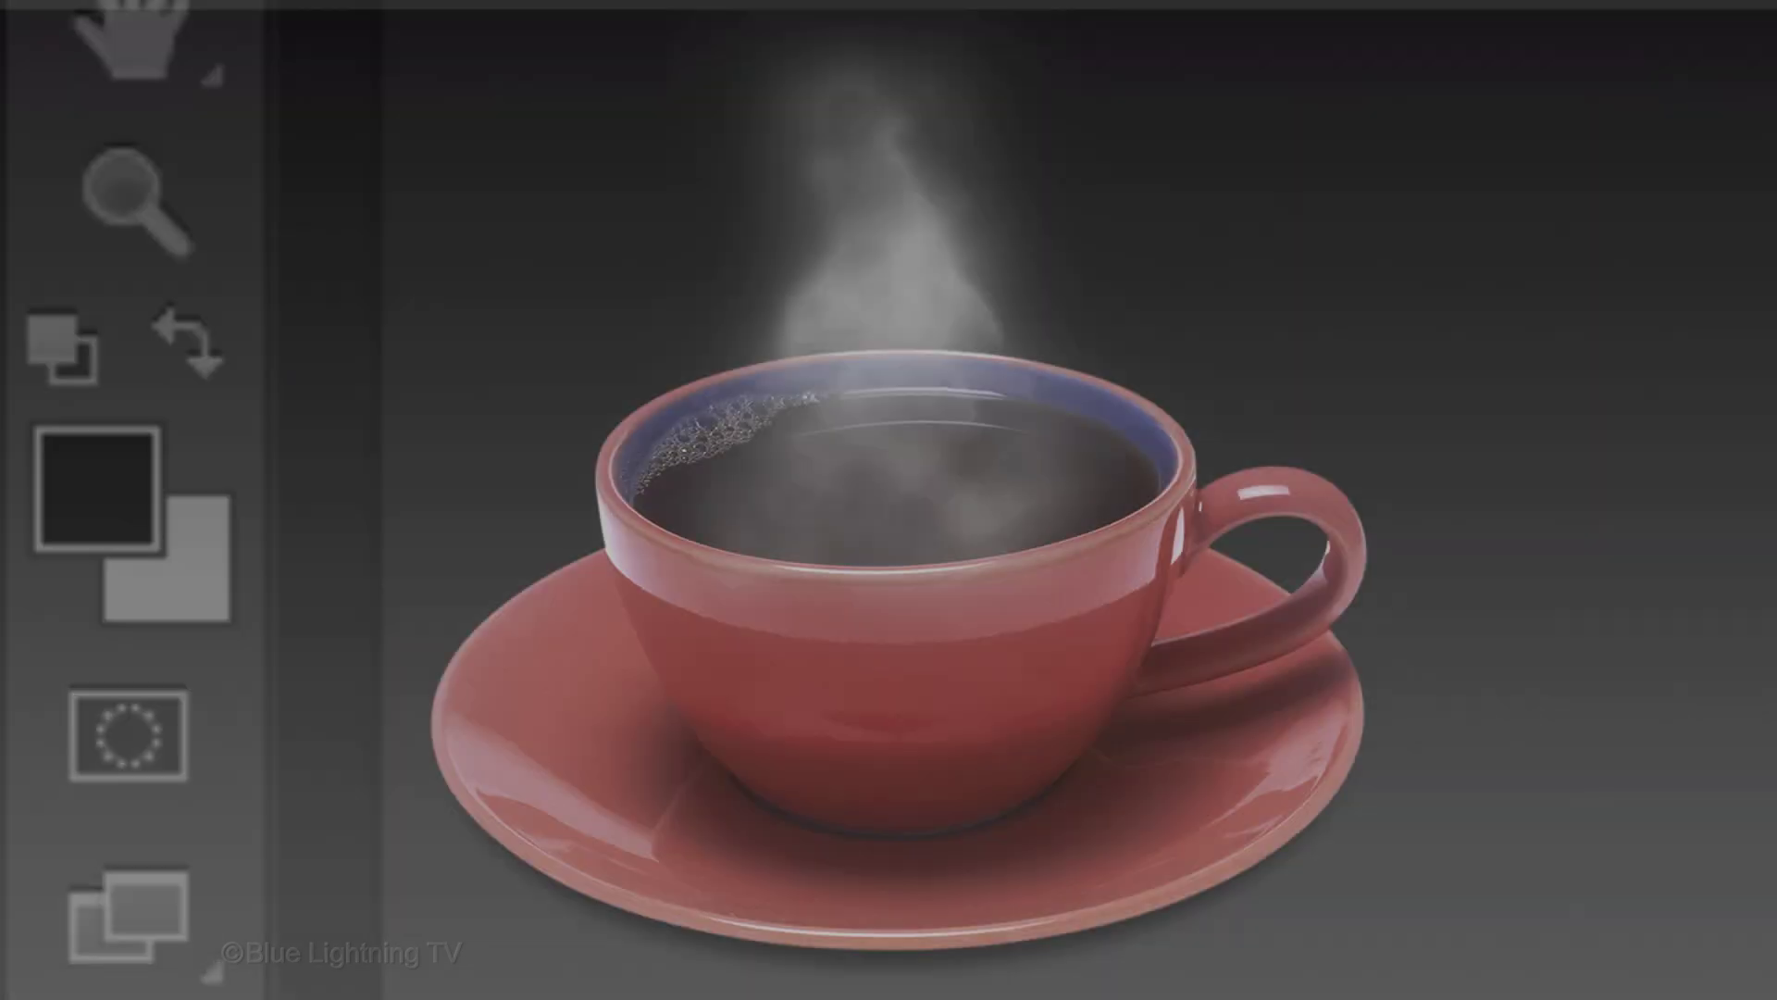
- Enlarge the soft black brush to fade the top of Layer 1 copy's mask, then select Layer 1
key(bracketright)
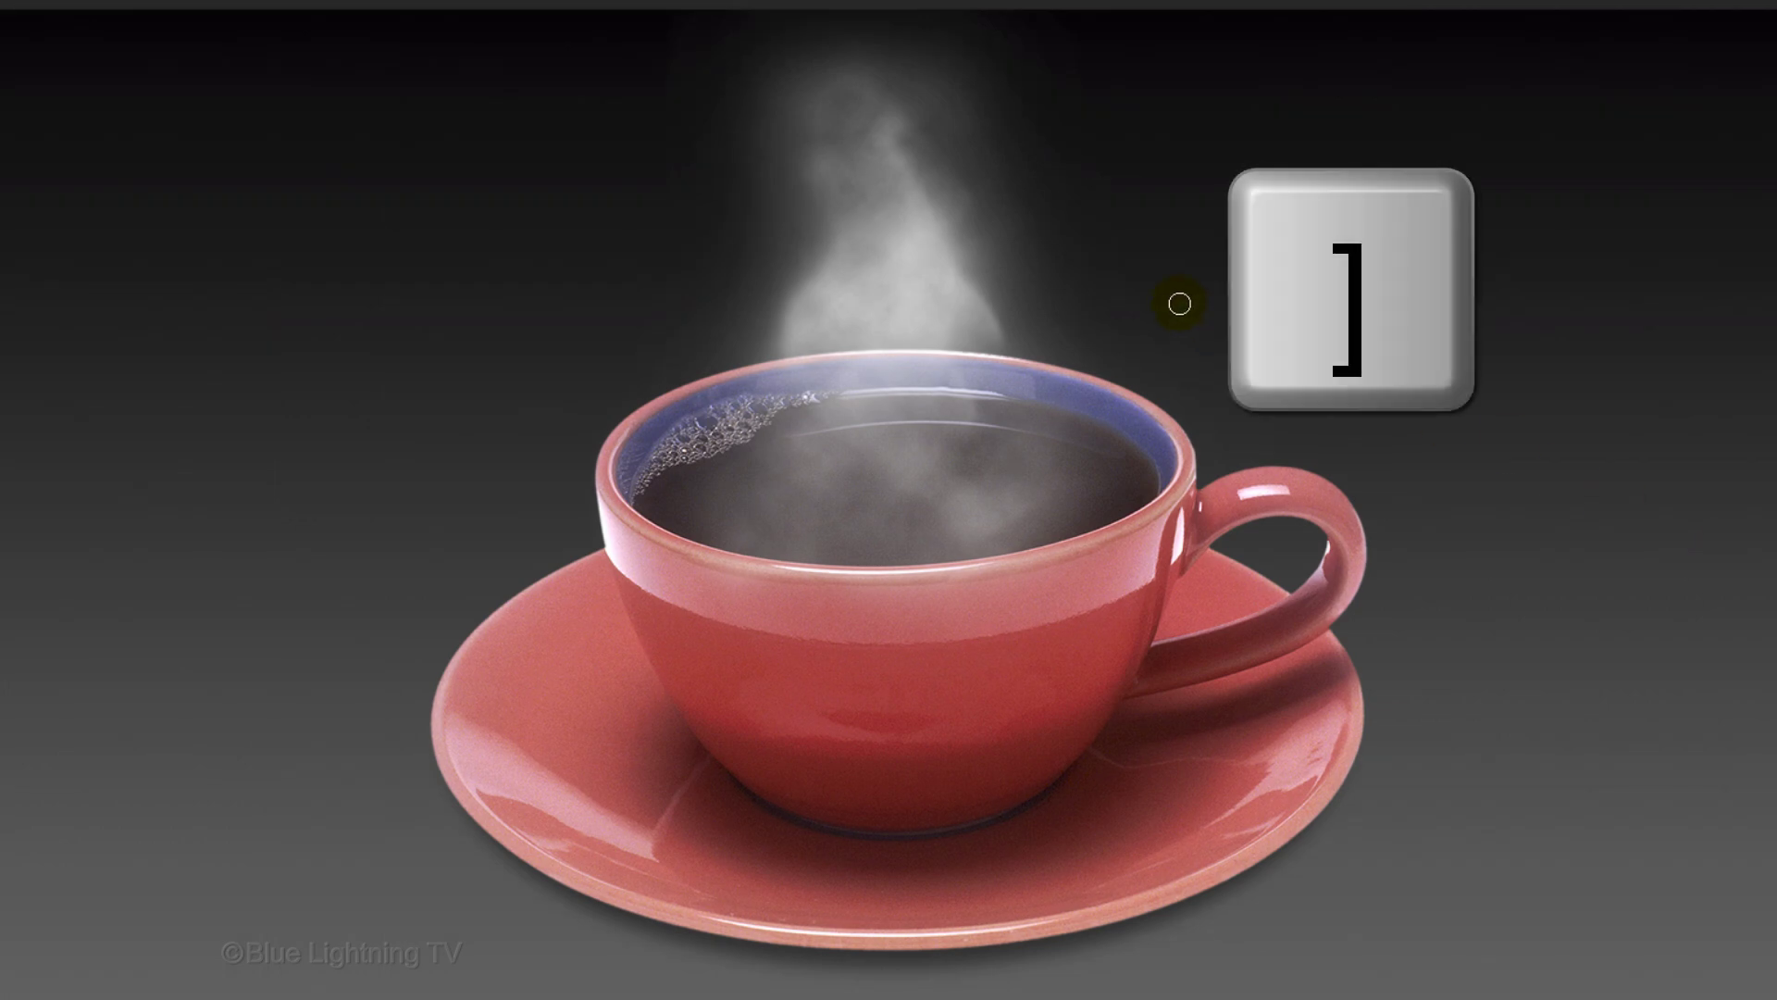
key(bracketright)
key(bracketright)
key(bracketright)
key(bracketright)
key(bracketright)
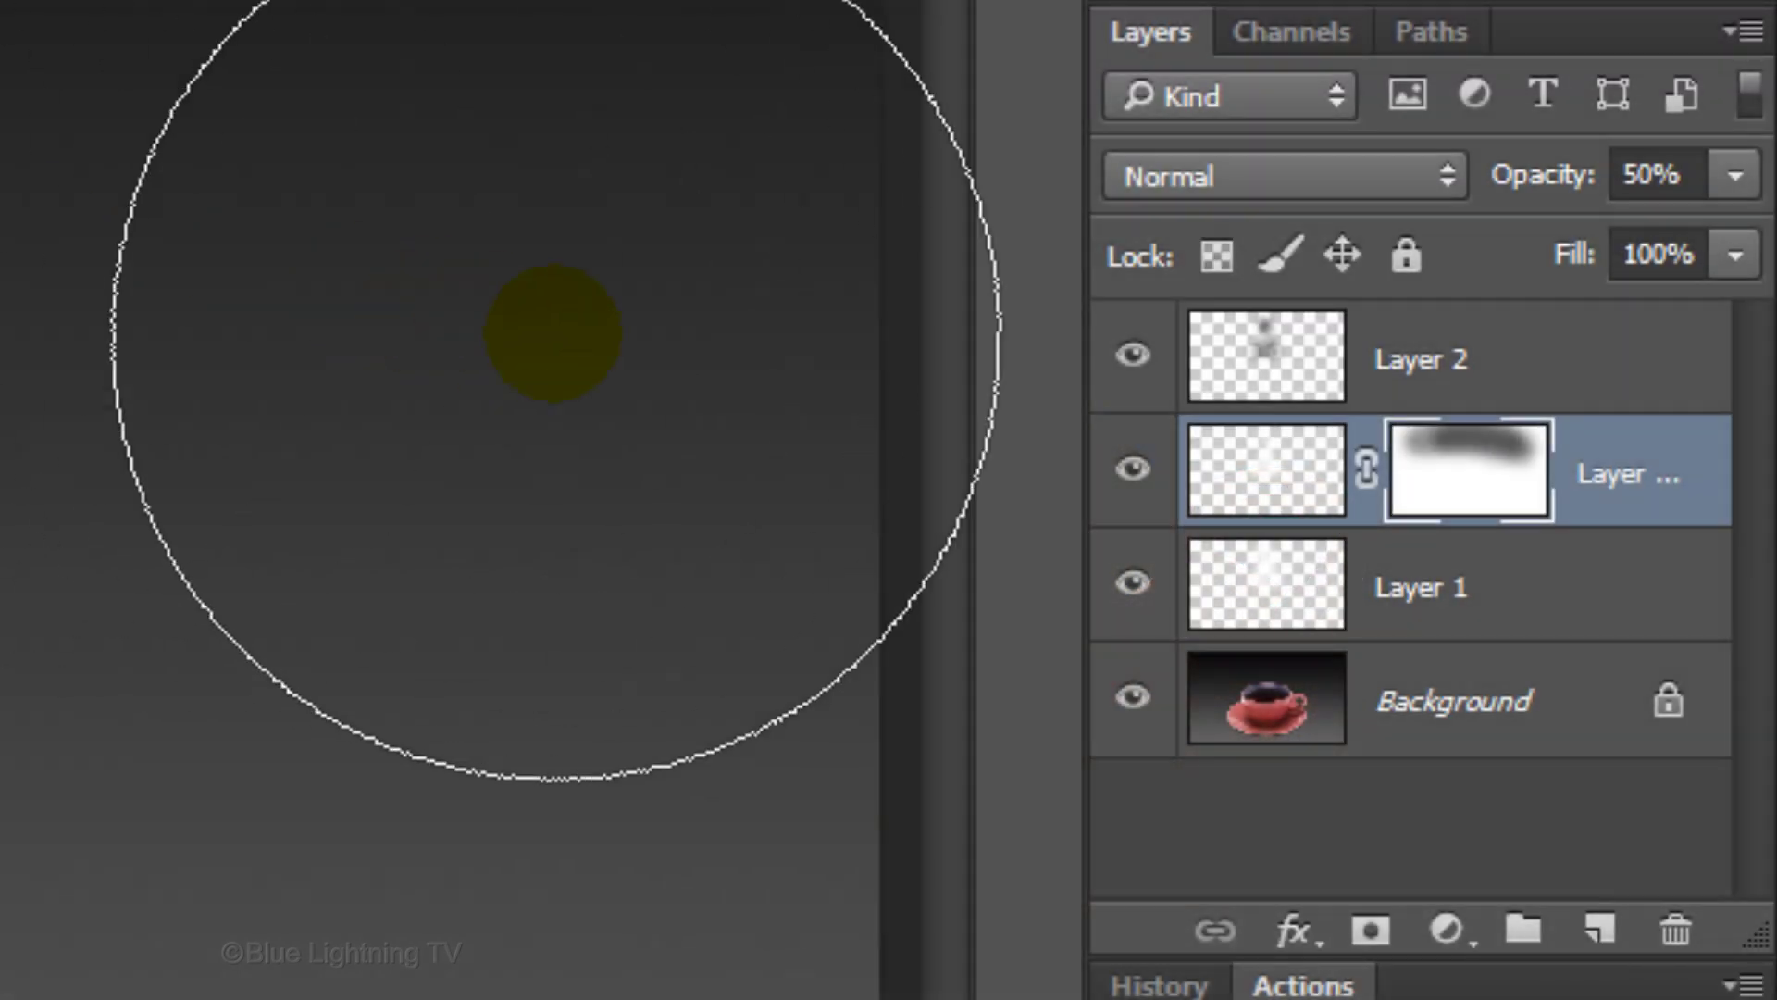
ctrl+click(1267, 583)
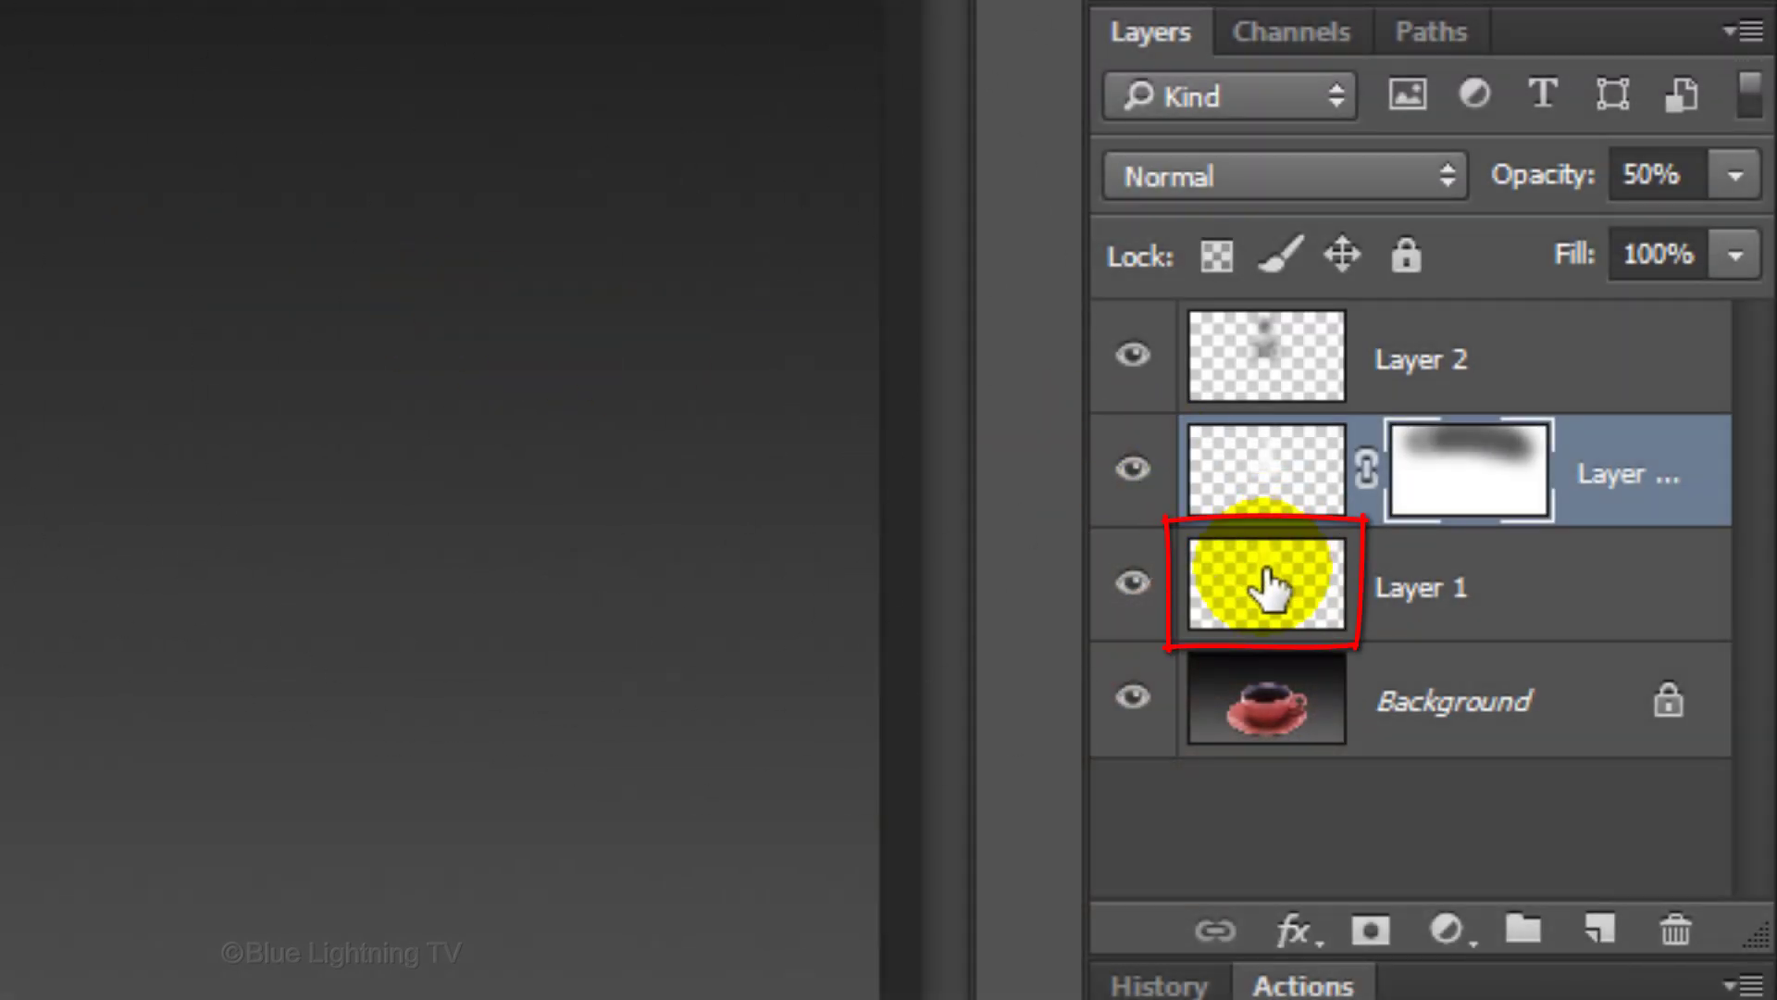
- Add a layer mask to Layer 1, paint it black, then select Layer 1 through Layer 2
click(1371, 930)
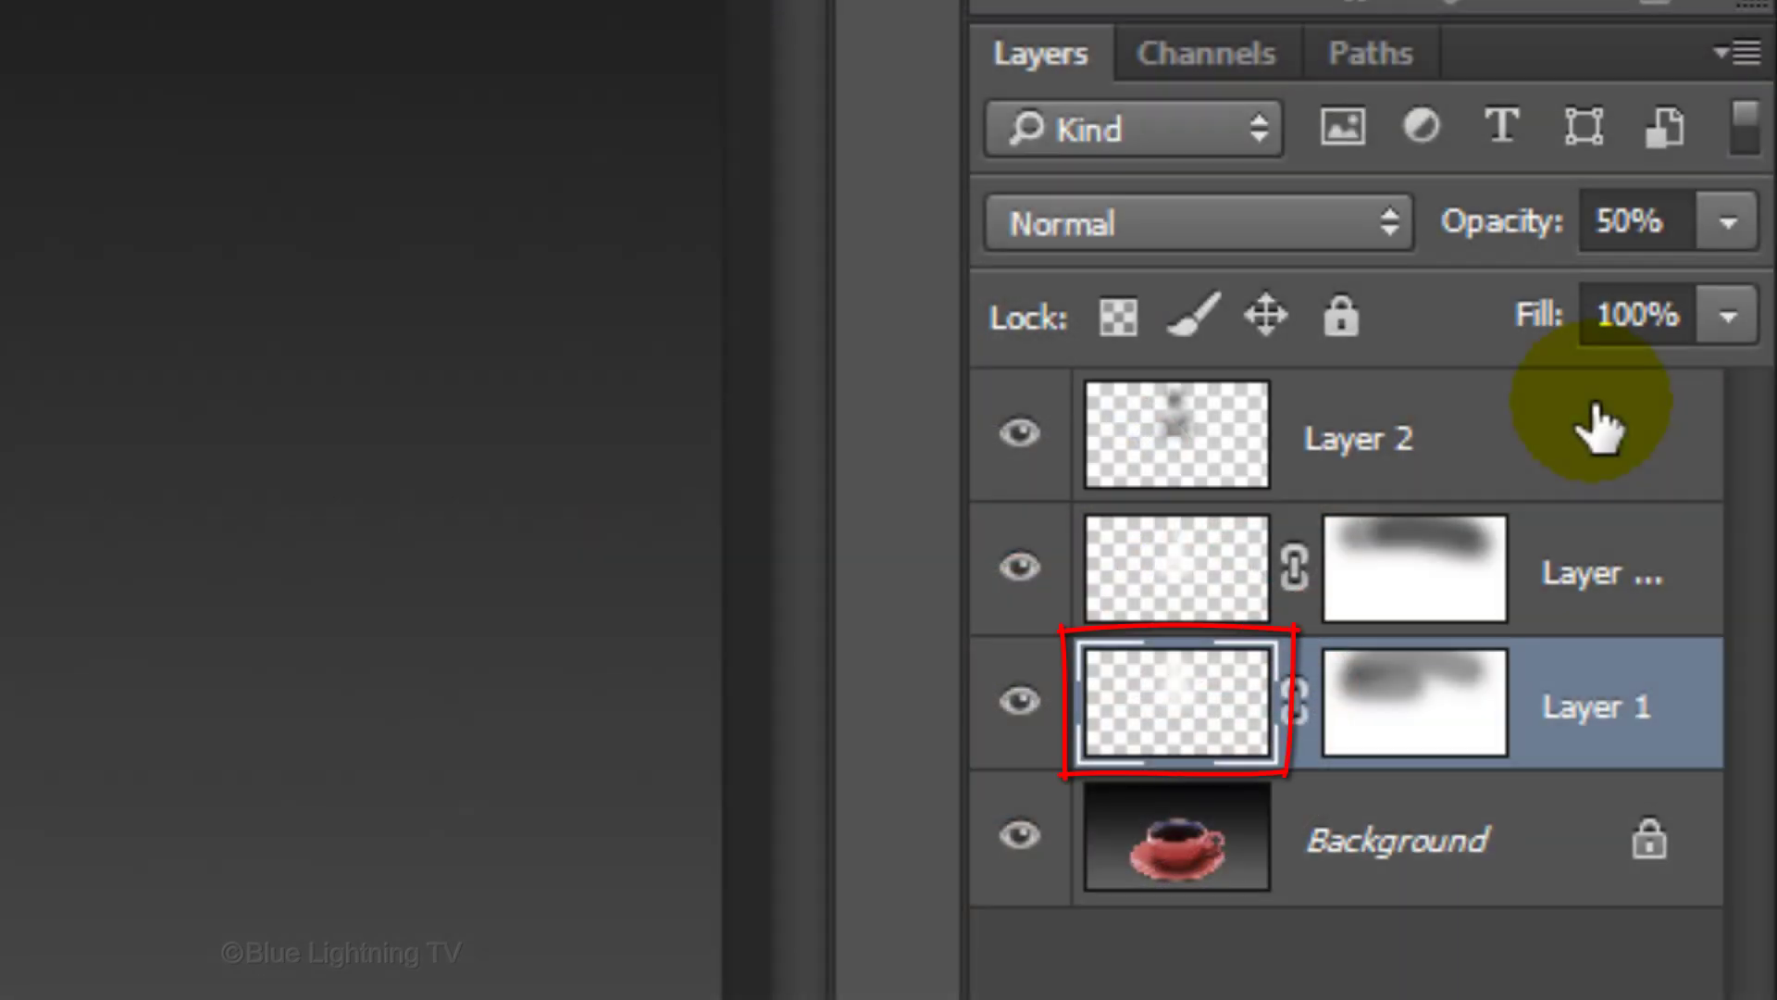
shift+click(1602, 428)
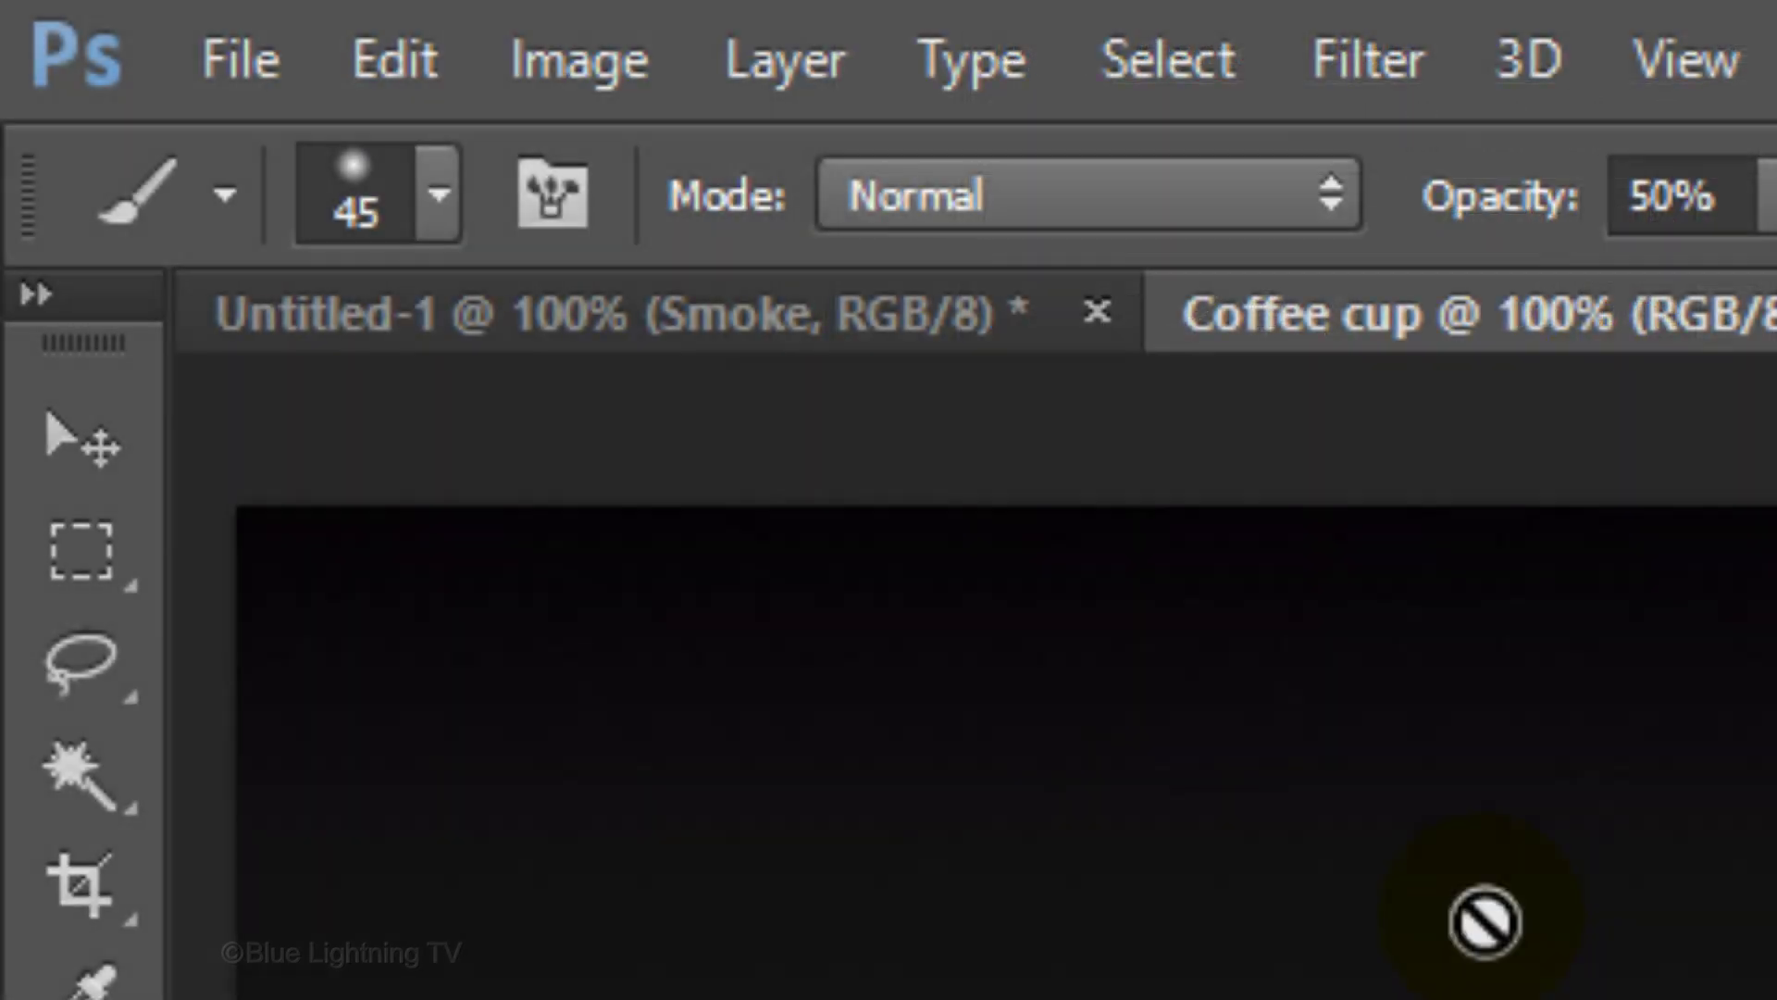
- Nudge the three selected steam layers upward with the Move tool
click(92, 449)
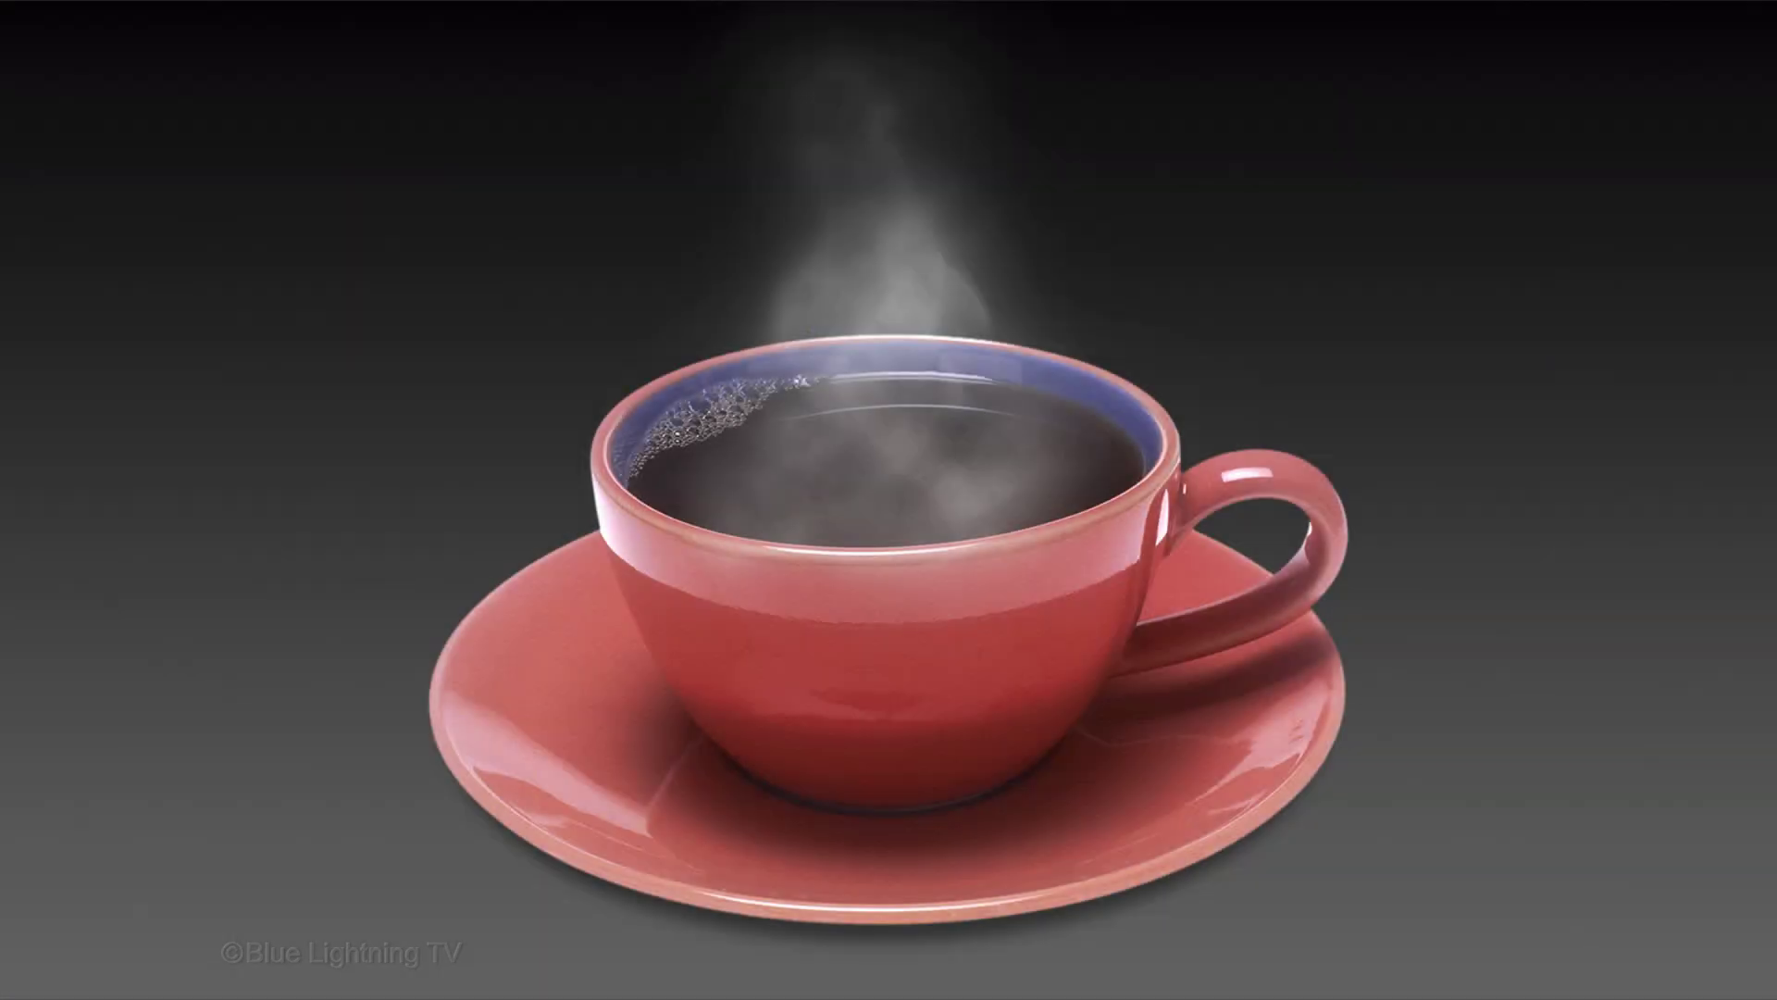
key(Up)
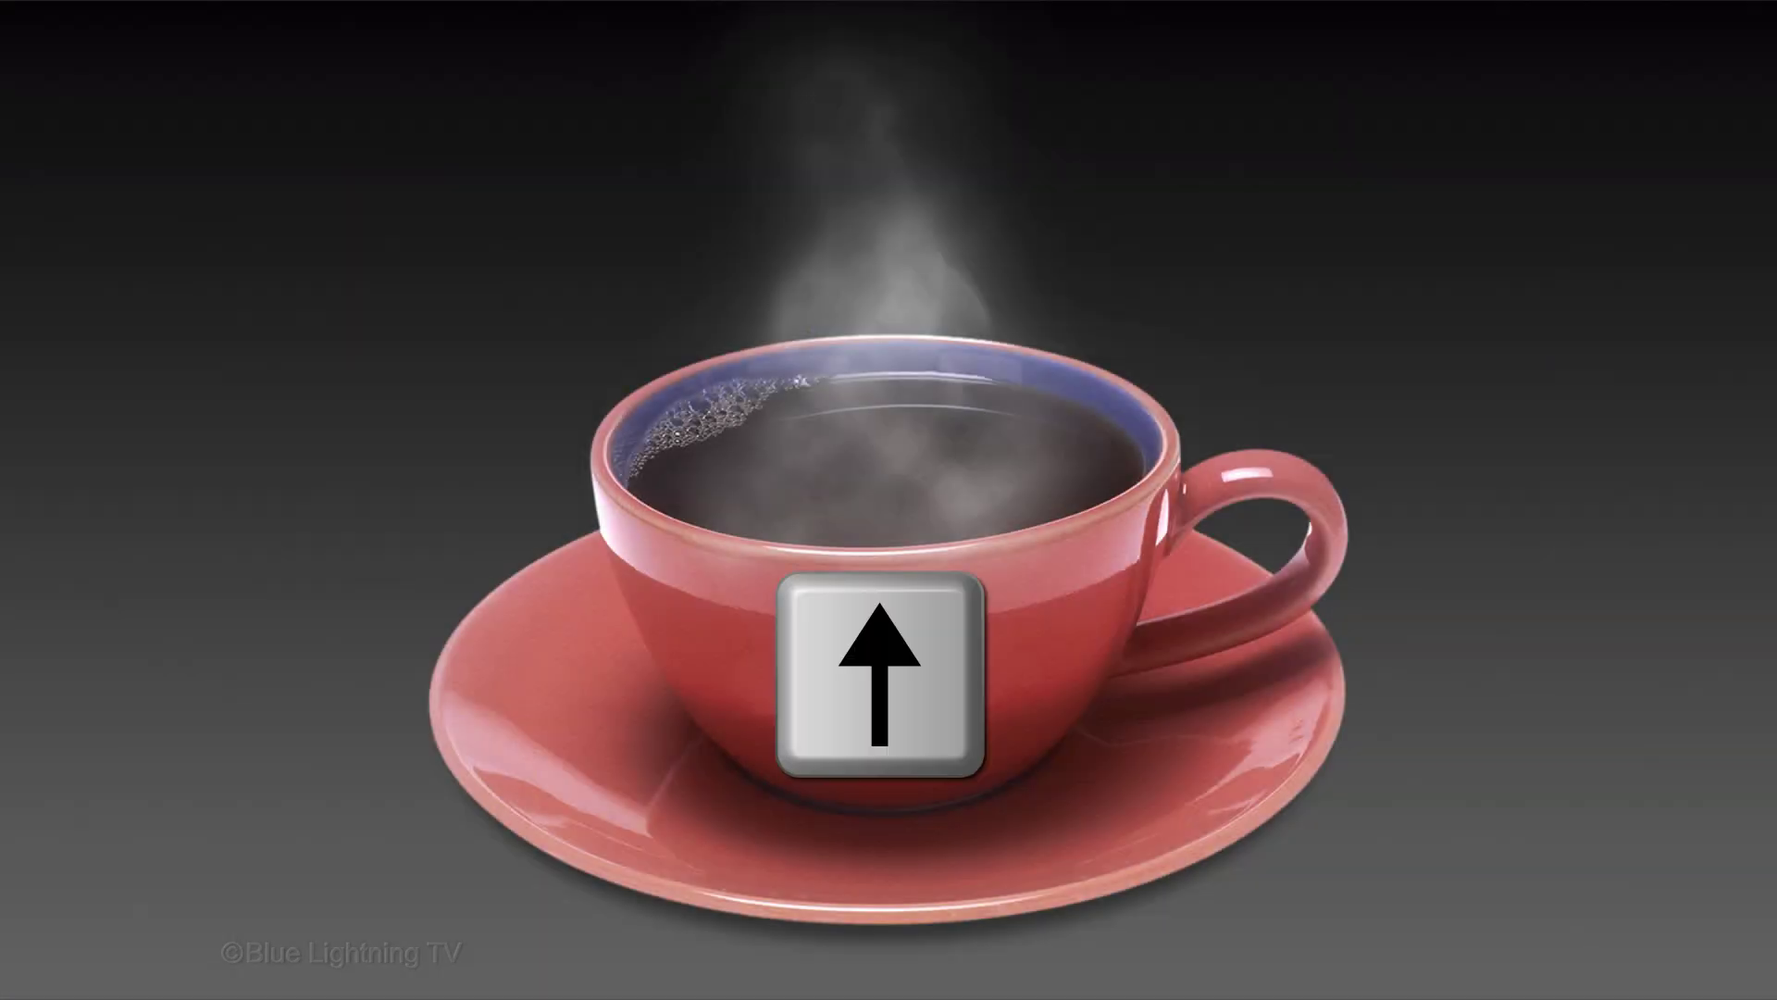